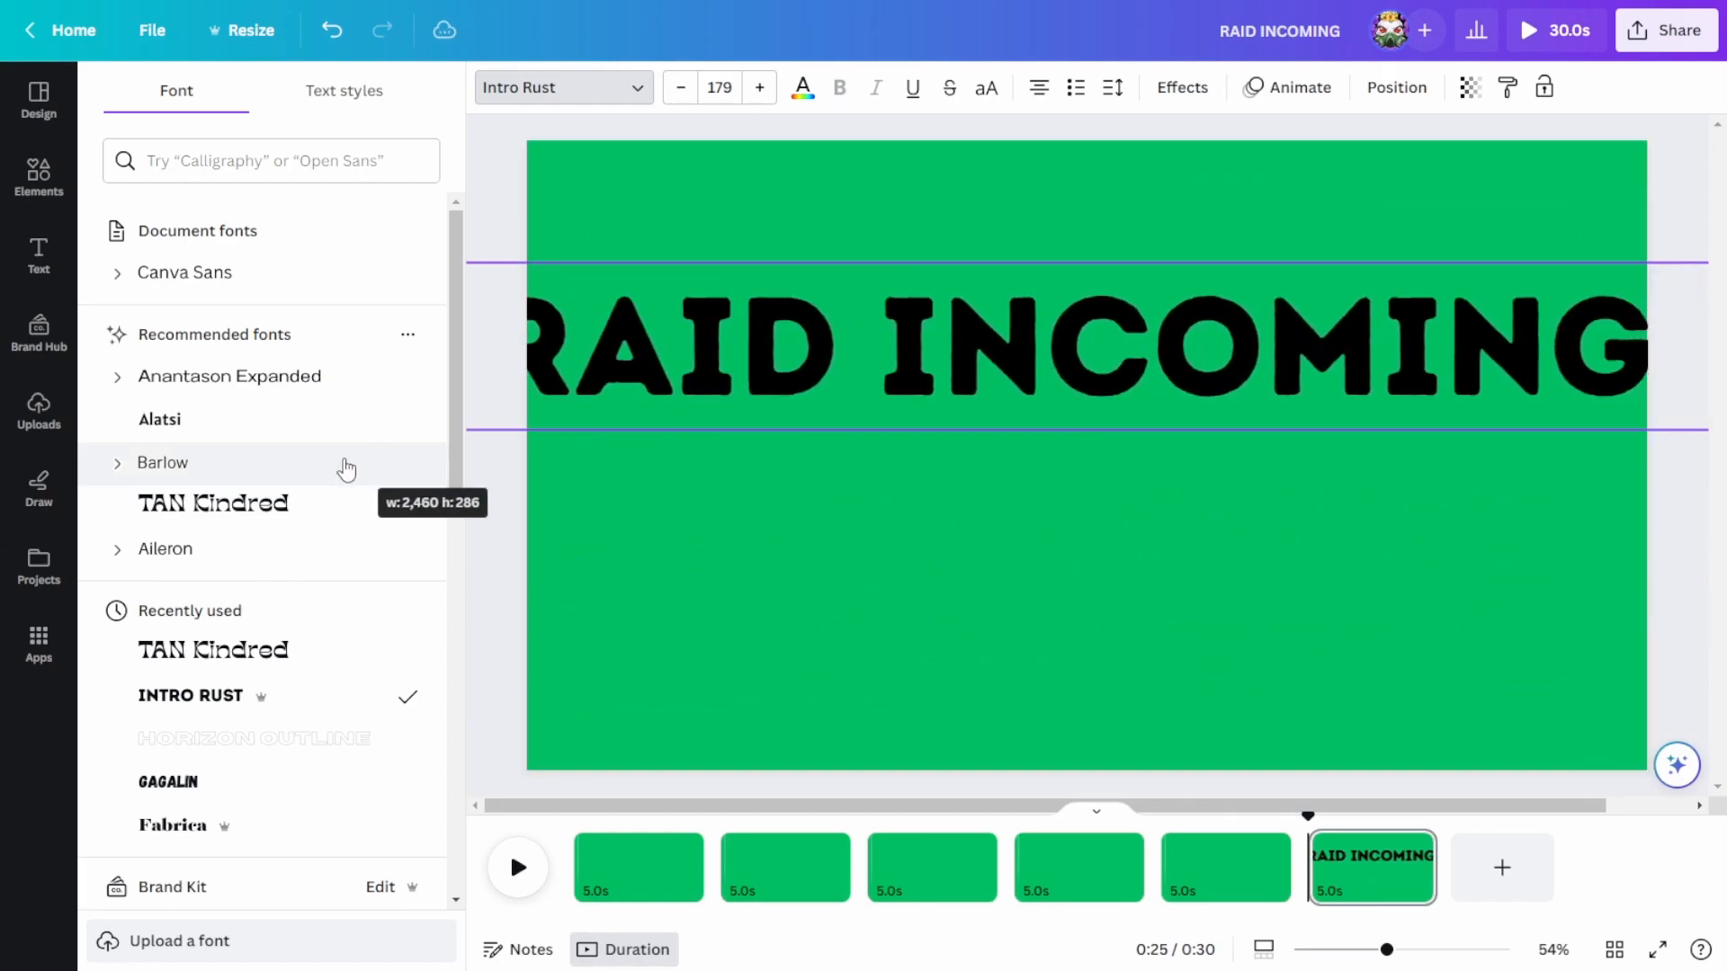
# Step: Resize the RAID INCOMING text to font size 157 so it fits the page width, and center it on the page
pyautogui.moveTo(1349, 414); pyautogui.dragTo(1167, 433)
pyautogui.moveTo(1602, 509); pyautogui.dragTo(1049, 446)
pyautogui.moveTo(765, 406); pyautogui.dragTo(1111, 417)
pyautogui.moveTo(1395, 456); pyautogui.dragTo(1329, 469)
pyautogui.moveTo(1702, 509); pyautogui.dragTo(1713, 531)
# Step: Apply the Burst writing animation to the RAID INCOMING text
pyautogui.click(1287, 86)
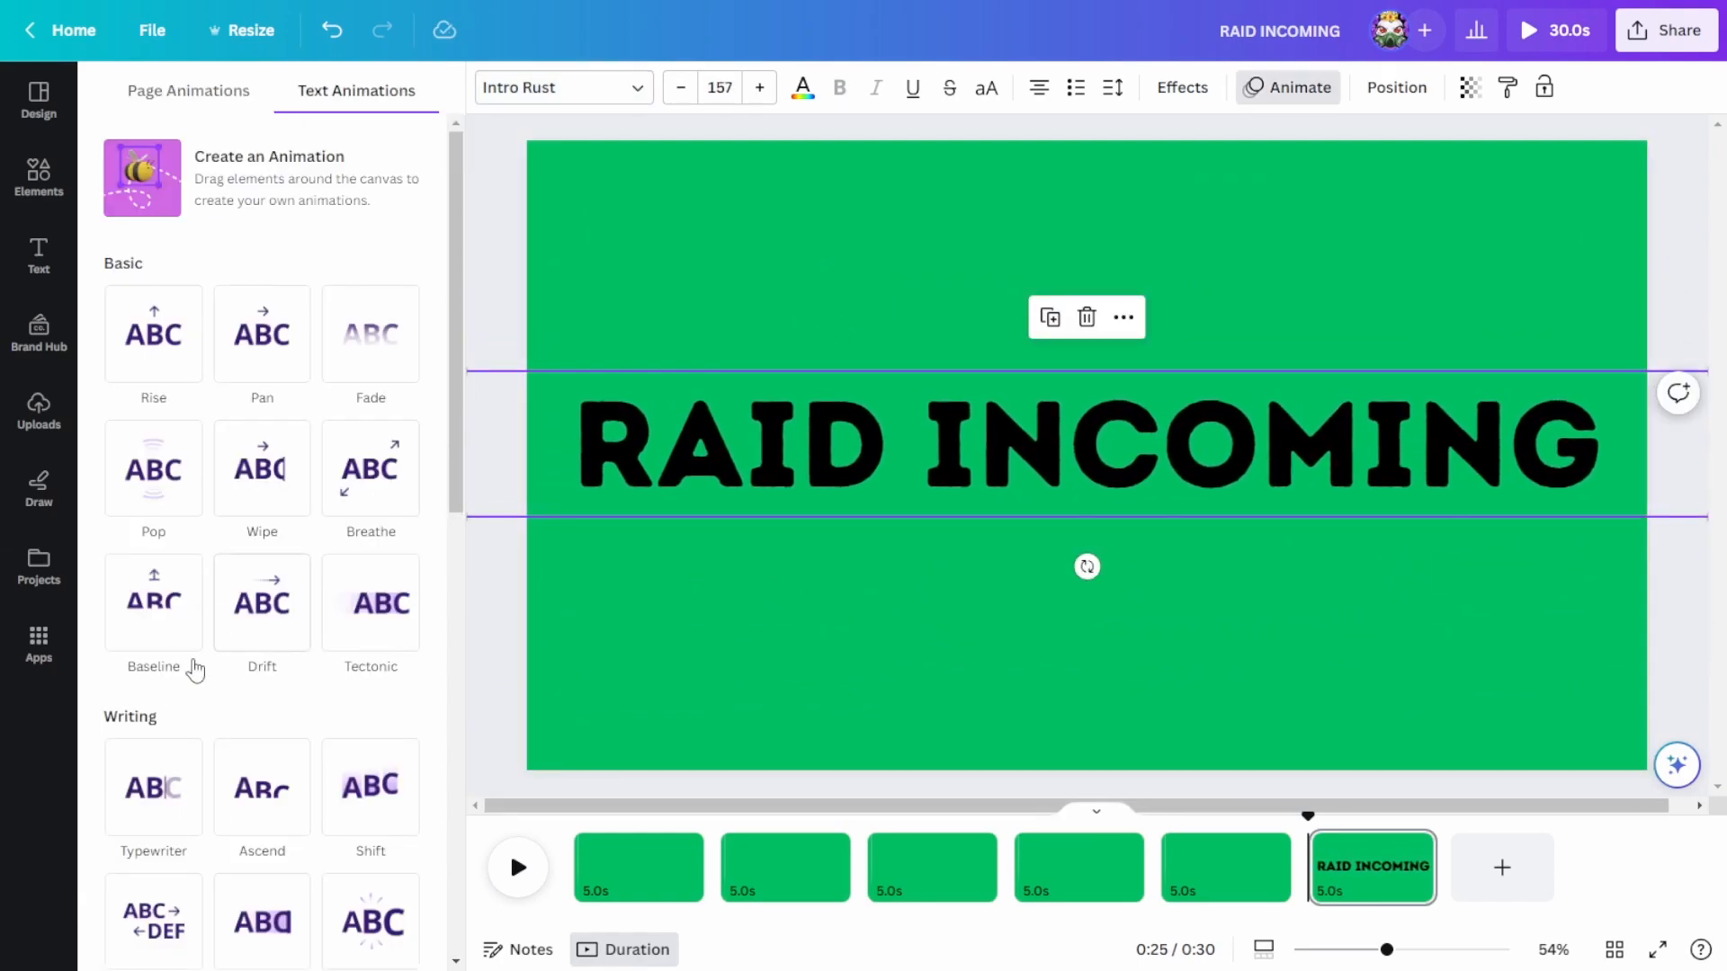
pyautogui.scroll(-4, 211, 717)
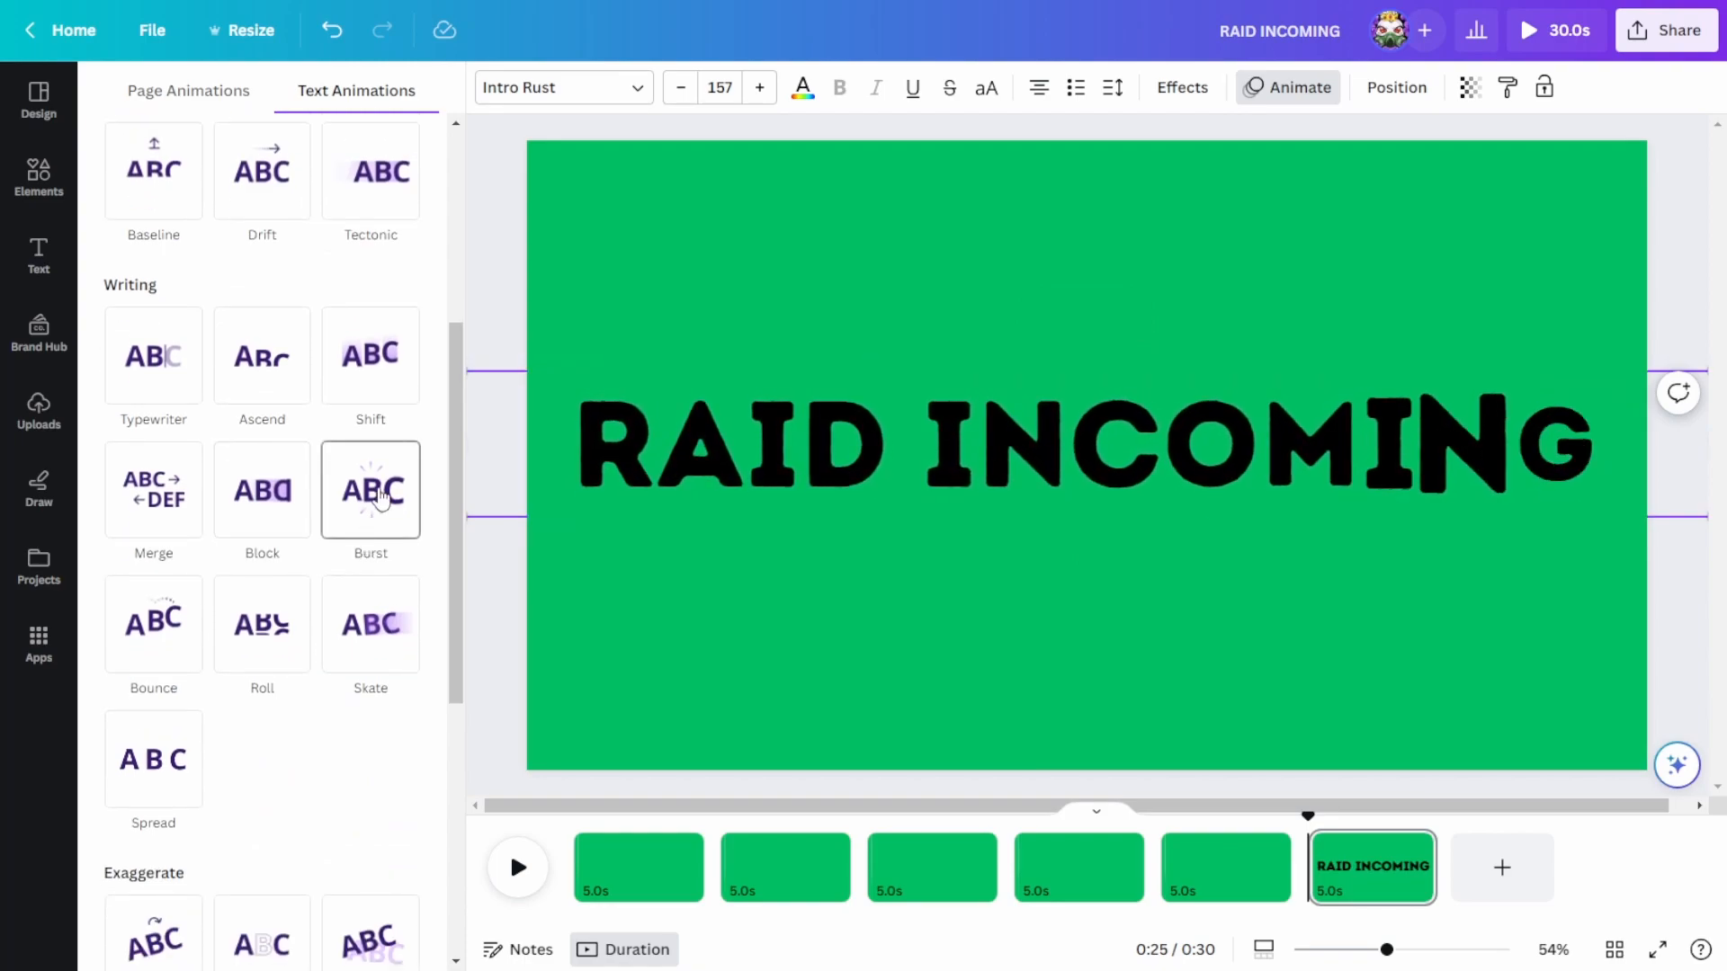
pyautogui.click(381, 499)
# Step: Move the RAID INCOMING page to the start of the timeline and duplicate it
pyautogui.moveTo(1372, 886); pyautogui.dragTo(638, 870)
pyautogui.click(679, 842)
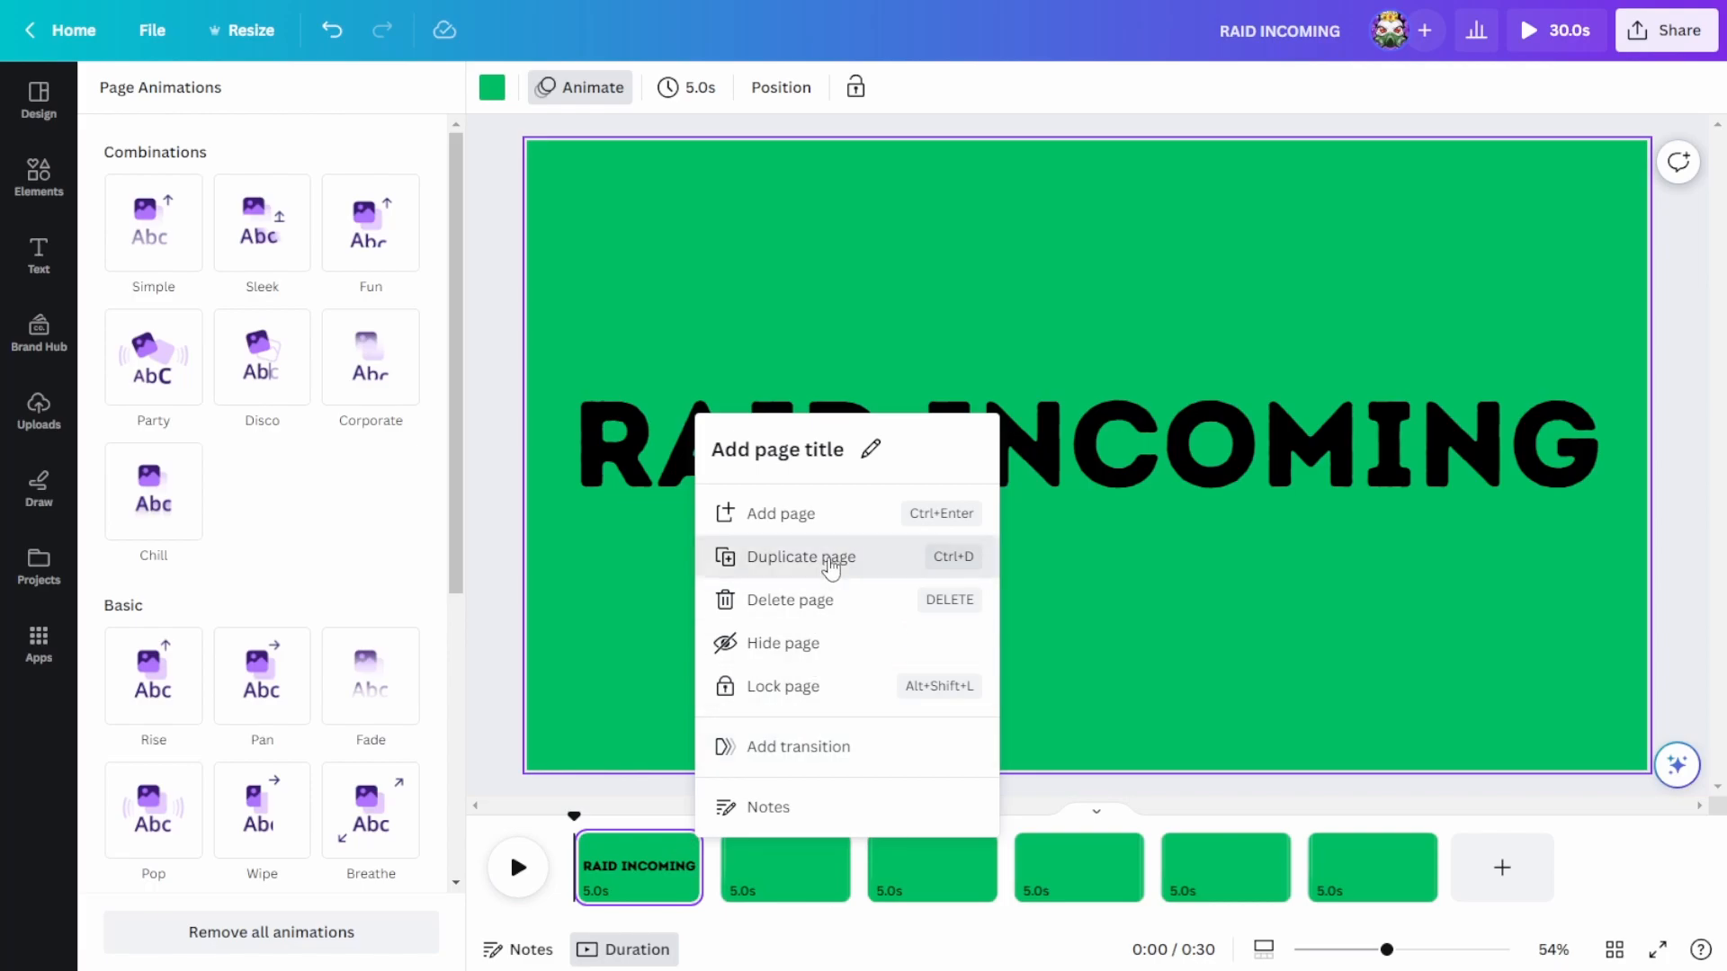
pyautogui.click(732, 557)
# Step: Delete the surplus blank page at the end of the timeline
pyautogui.click(1556, 842)
pyautogui.click(1511, 600)
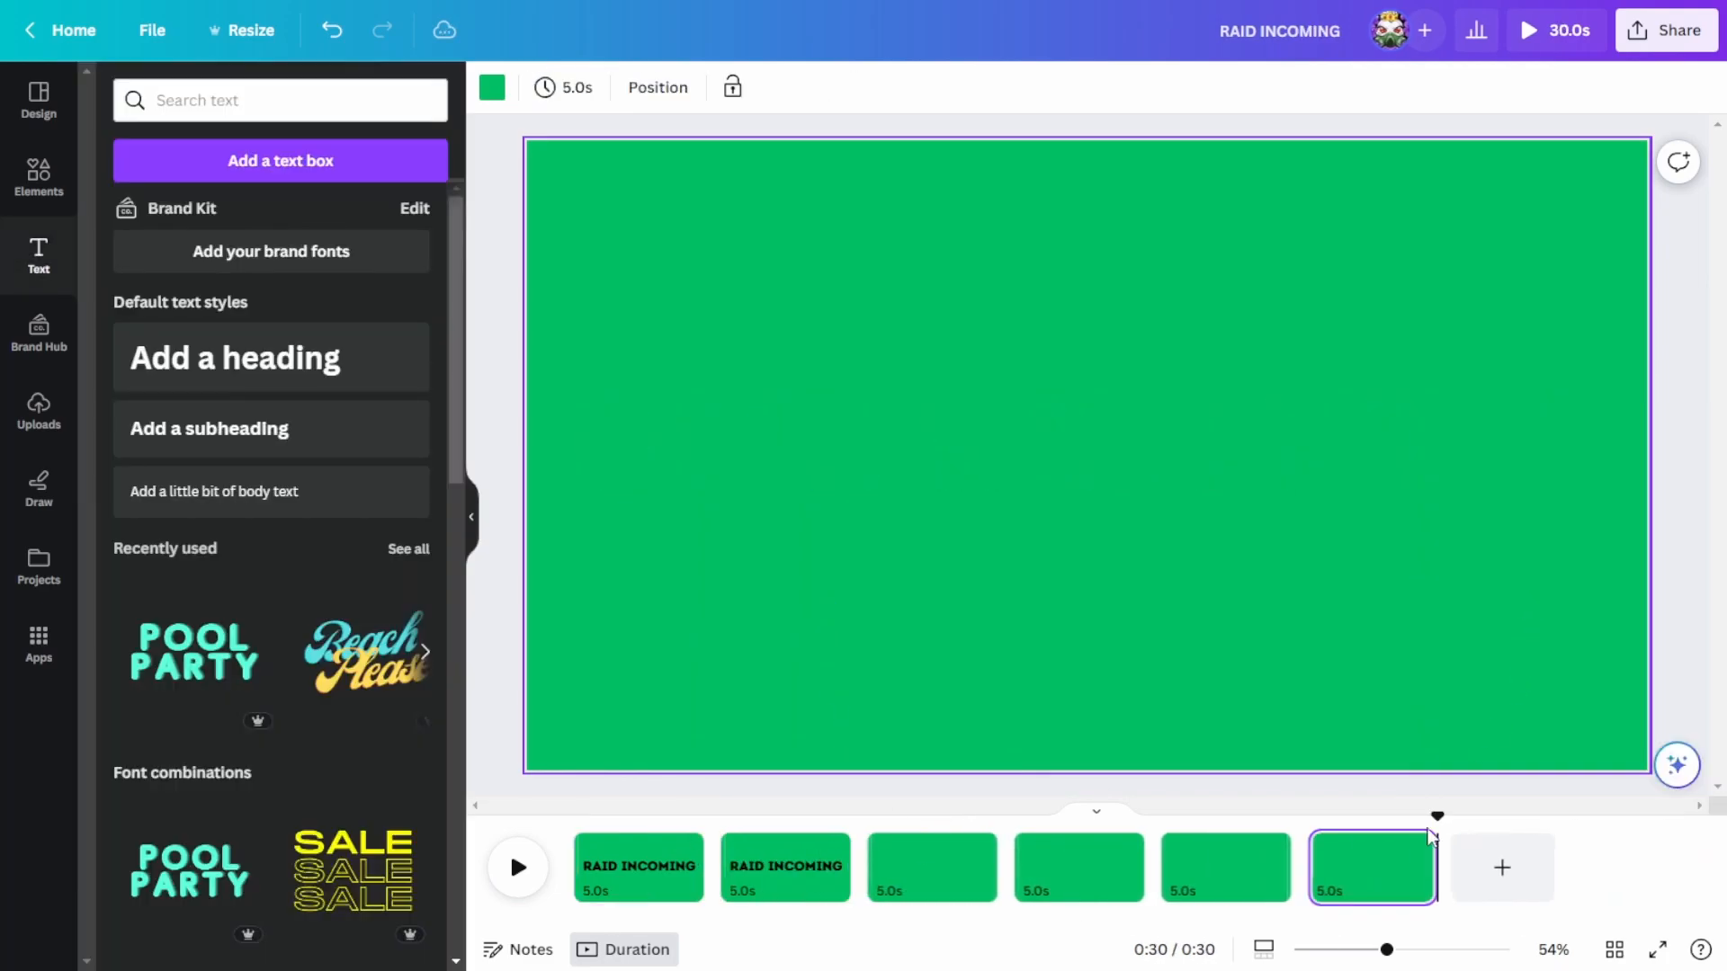
# Step: Play back the two RAID INCOMING pages from the start to check the text animation
pyautogui.click(749, 877)
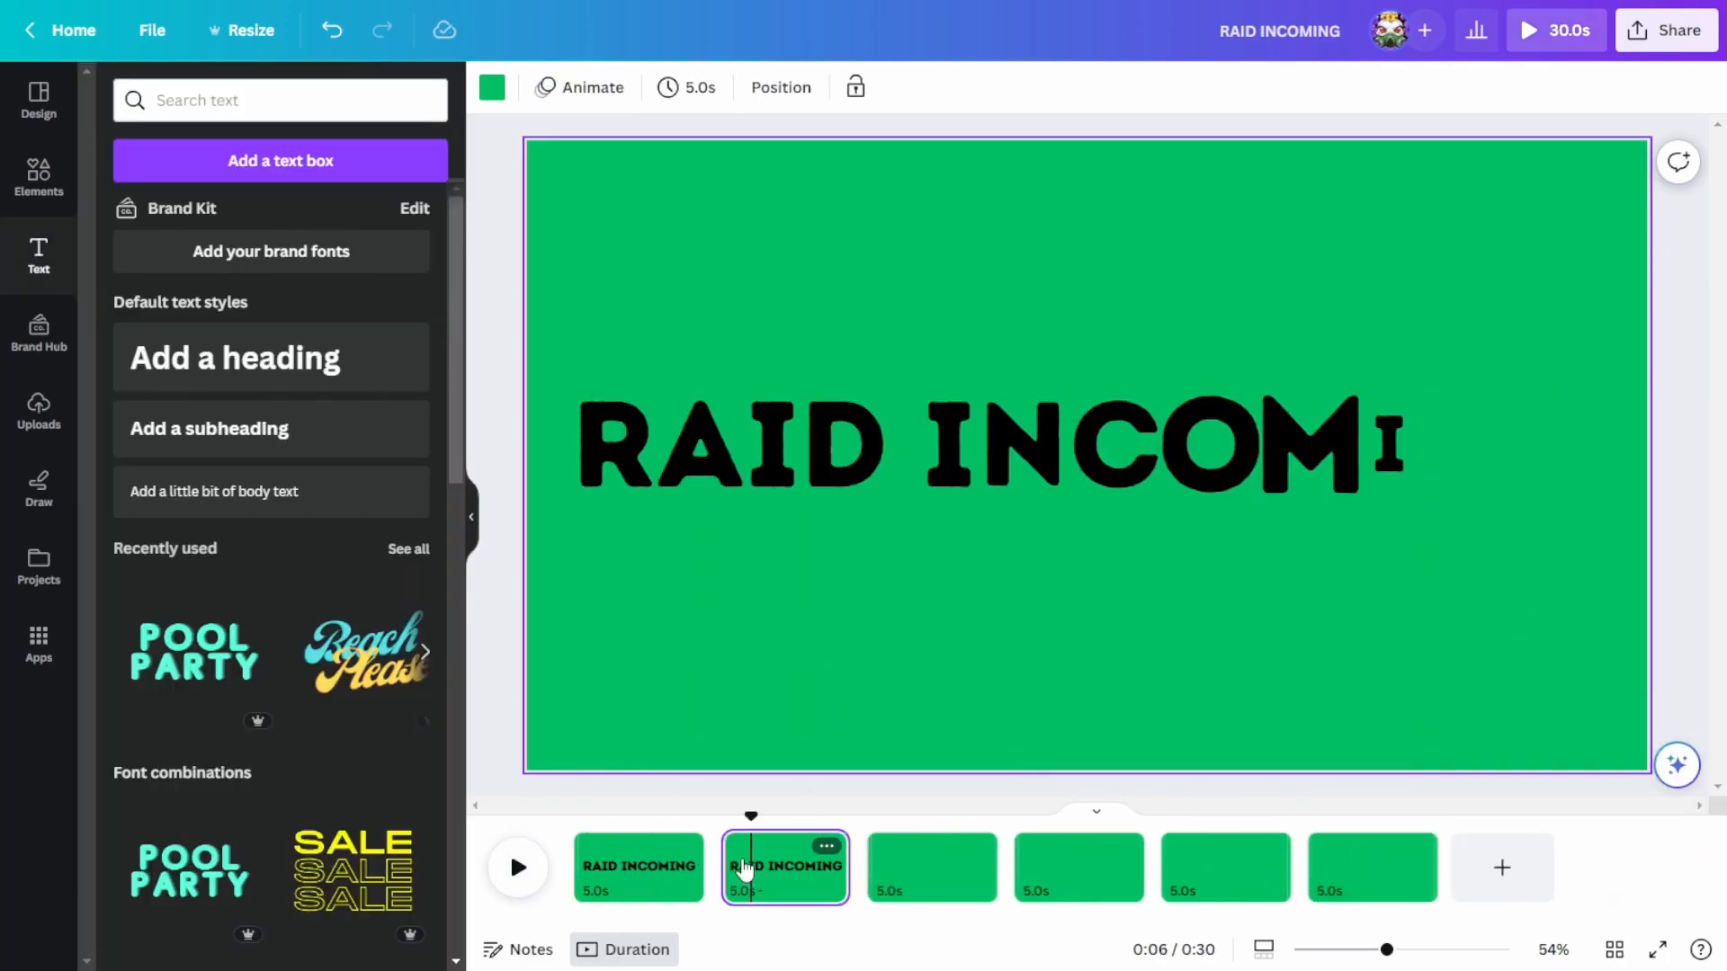
pyautogui.click(605, 890)
pyautogui.click(537, 878)
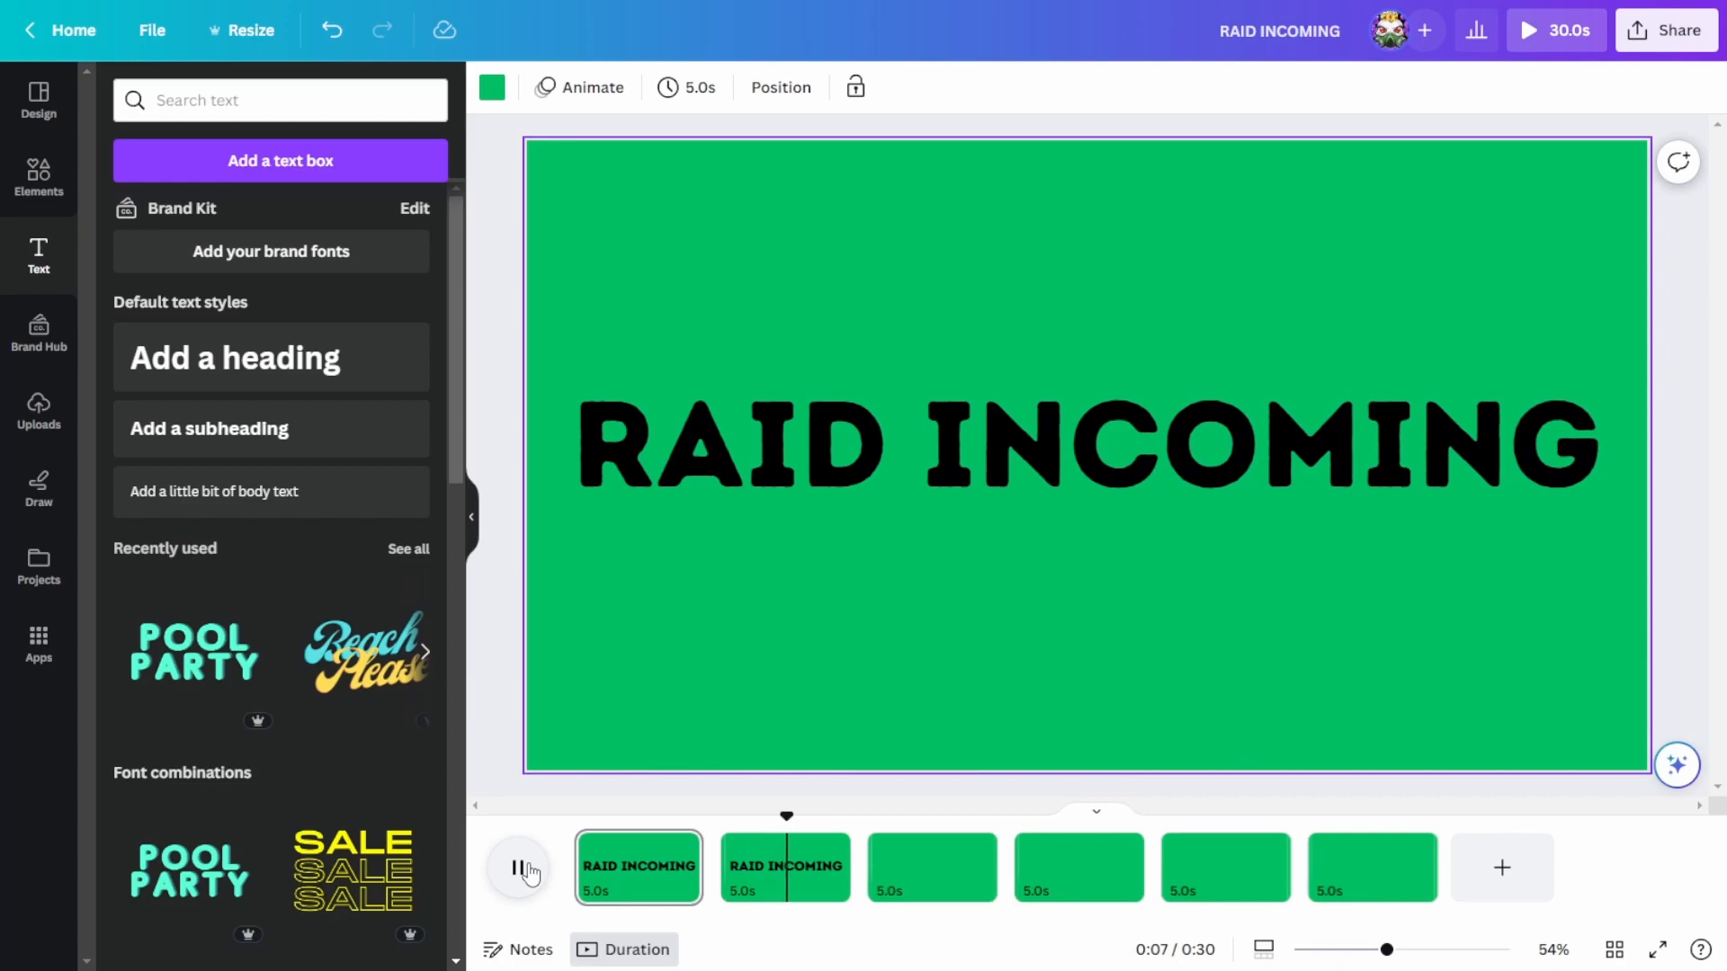
pyautogui.click(531, 870)
# Step: Add a text line of repeated RAID words in font size 116 on the blank third page
pyautogui.click(935, 871)
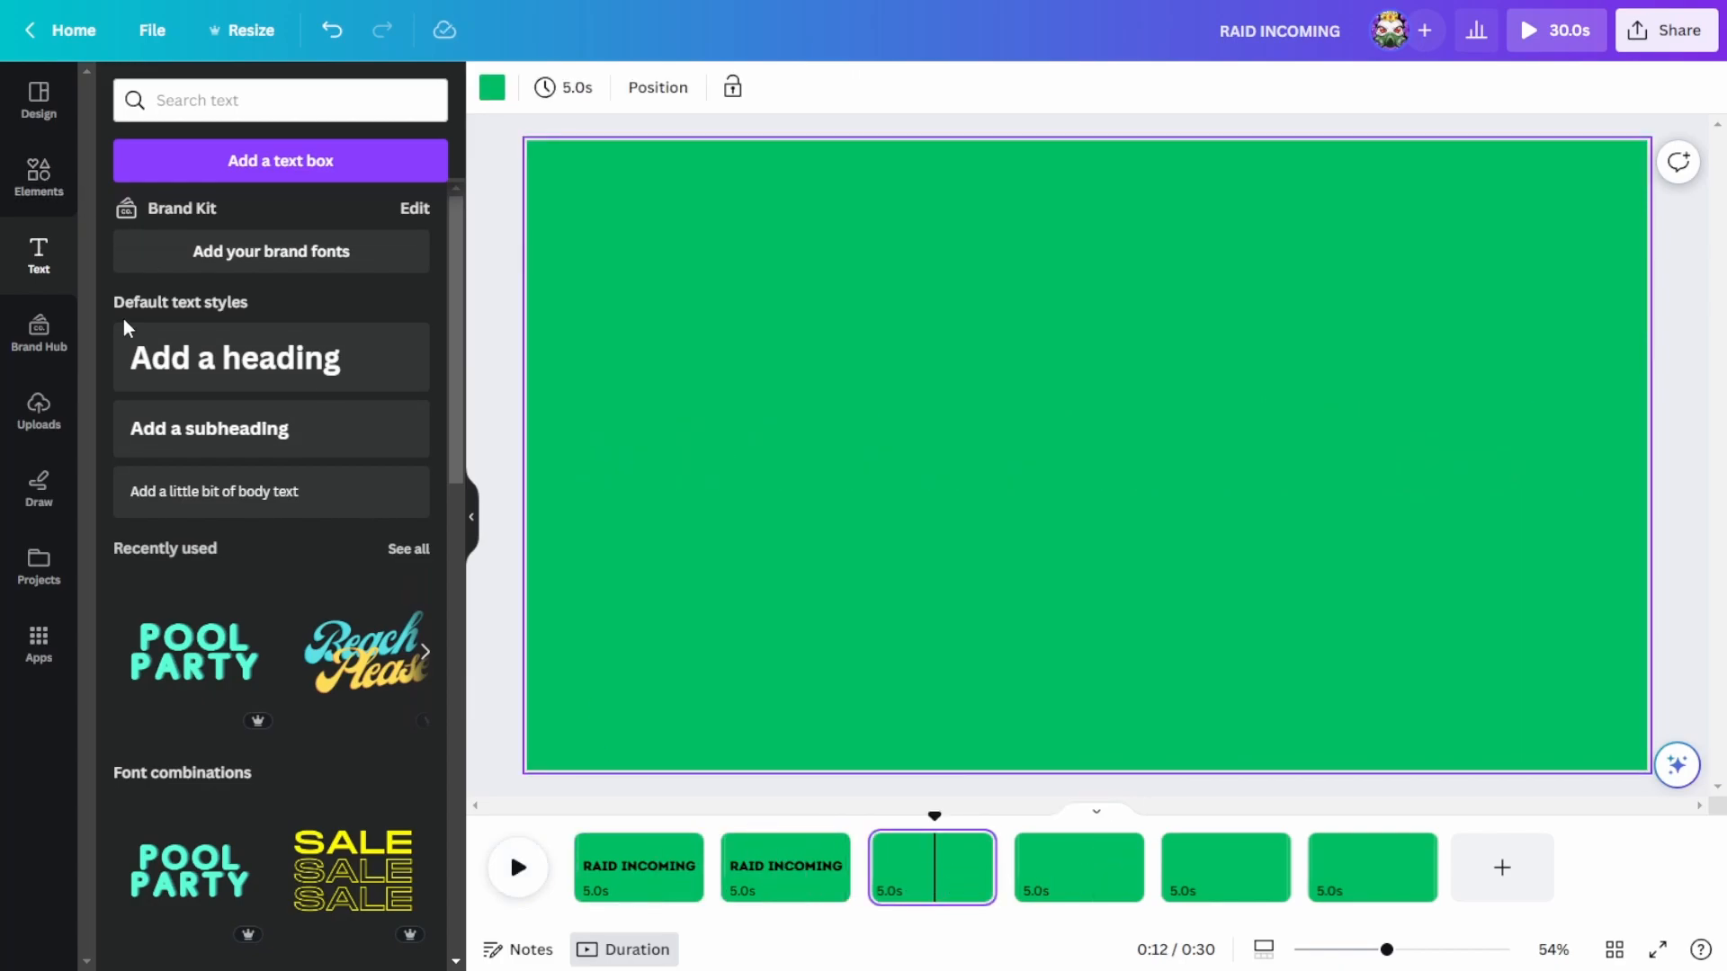
pyautogui.write('tRAID')
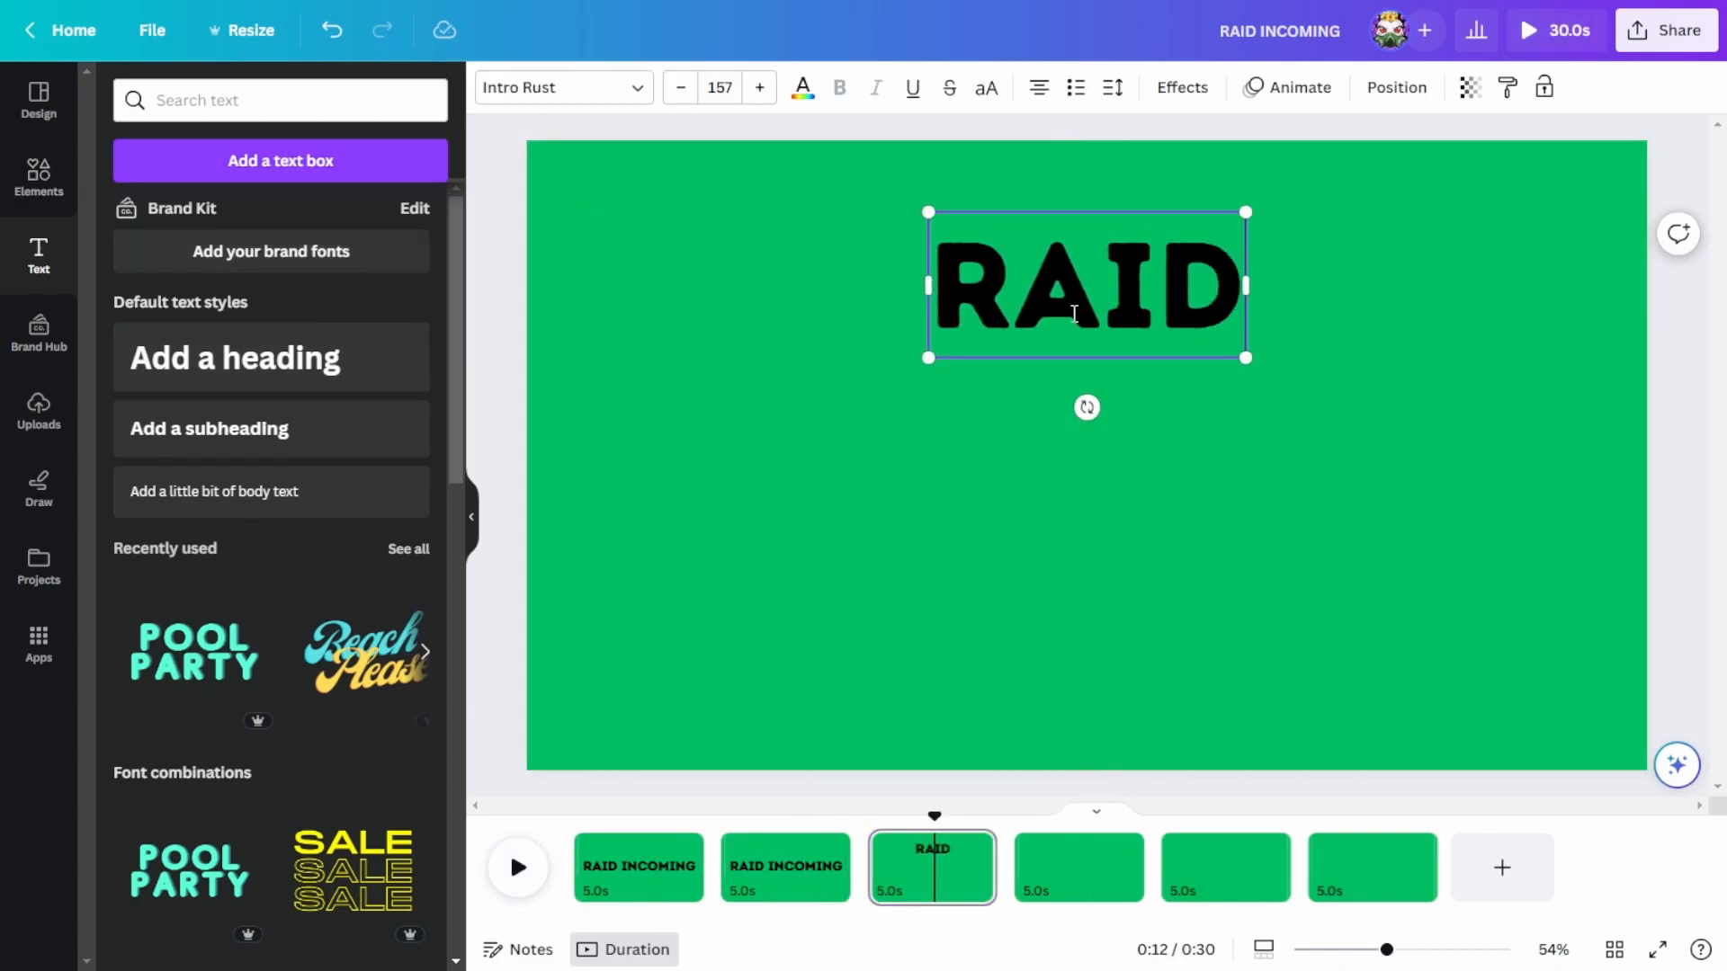
pyautogui.moveTo(1237, 362); pyautogui.dragTo(1157, 321)
pyautogui.write('RAID RAID RAID RAID')
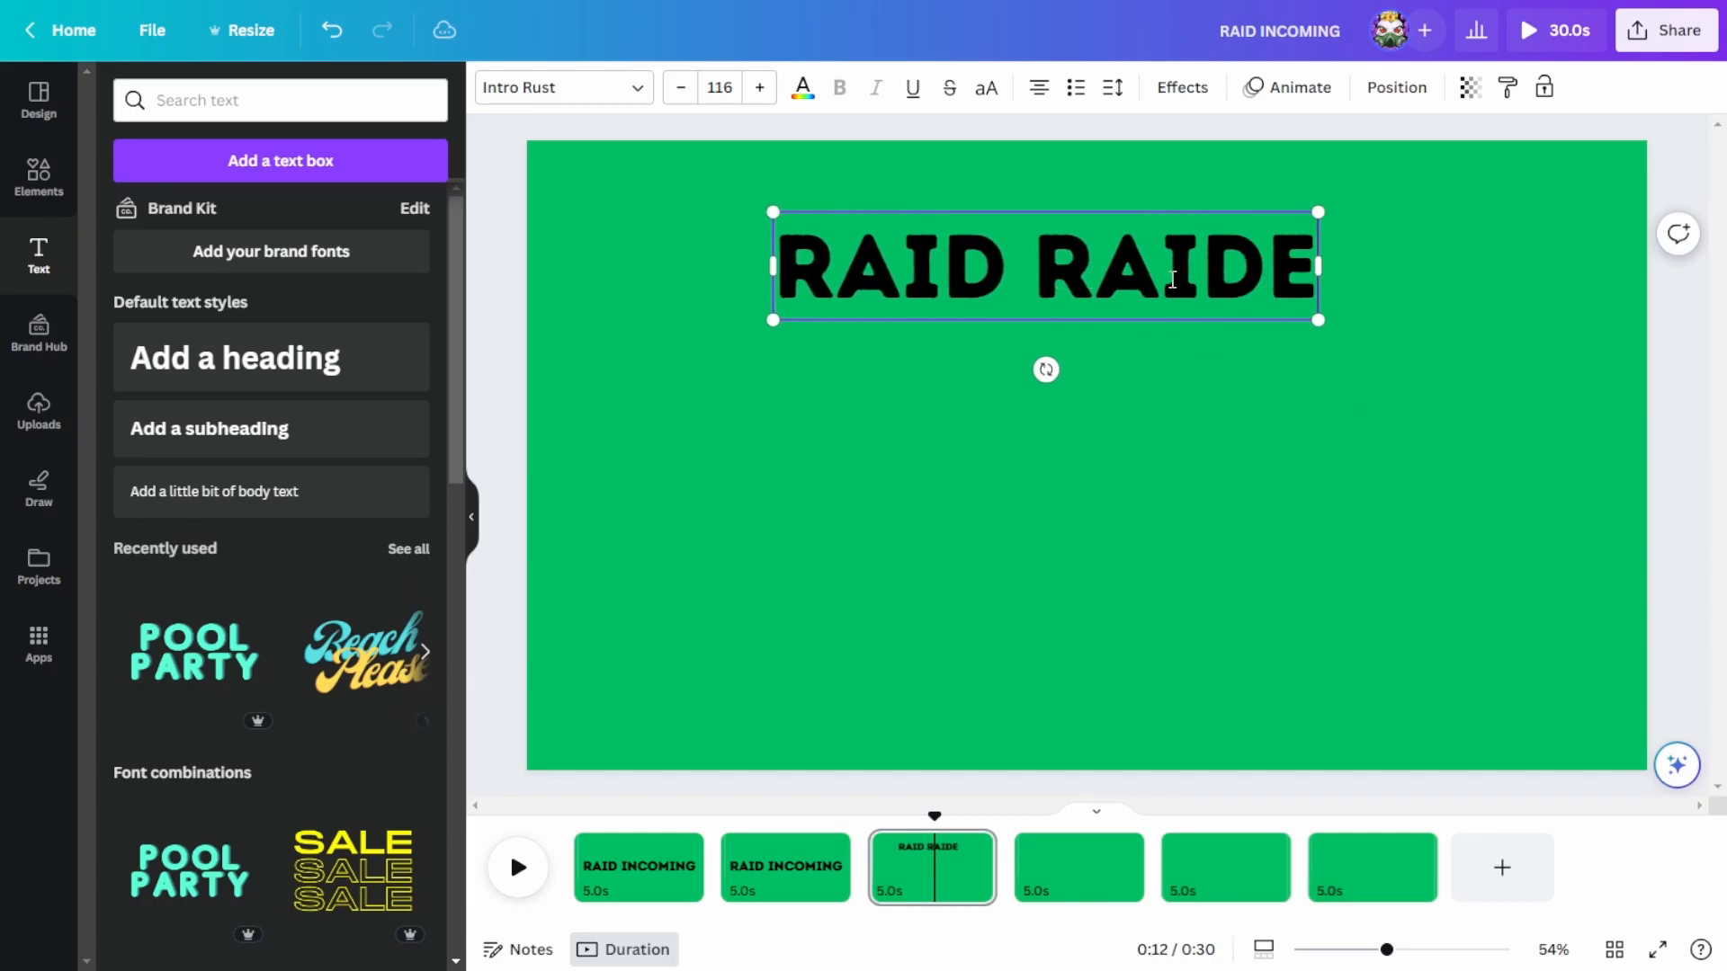
# Step: Widen the RAID text line, tilt it diagonally and place it over the upper-left corner of the page
pyautogui.moveTo(1565, 329); pyautogui.dragTo(1726, 346)
pyautogui.moveTo(1295, 292); pyautogui.dragTo(1099, 284)
pyautogui.moveTo(1031, 361); pyautogui.dragTo(1092, 391)
pyautogui.moveTo(1083, 274); pyautogui.dragTo(851, 226)
# Step: Paste copies of the diagonal RAID line and arrange them in parallel until they cover the whole page
pyautogui.hotkey('ctrl', 'v')
pyautogui.moveTo(753, 174); pyautogui.dragTo(1130, 367)
pyautogui.hotkey('ctrl', 'v')
pyautogui.hotkey('ctrl', 'v')
pyautogui.hotkey('ctrl', 'v')
pyautogui.moveTo(714, 161); pyautogui.dragTo(973, 548)
pyautogui.moveTo(1467, 269); pyautogui.dragTo(1484, 271)
pyautogui.click(1483, 271)
pyautogui.press('Right')
pyautogui.write('RAID RAID RAID RAID RAID')
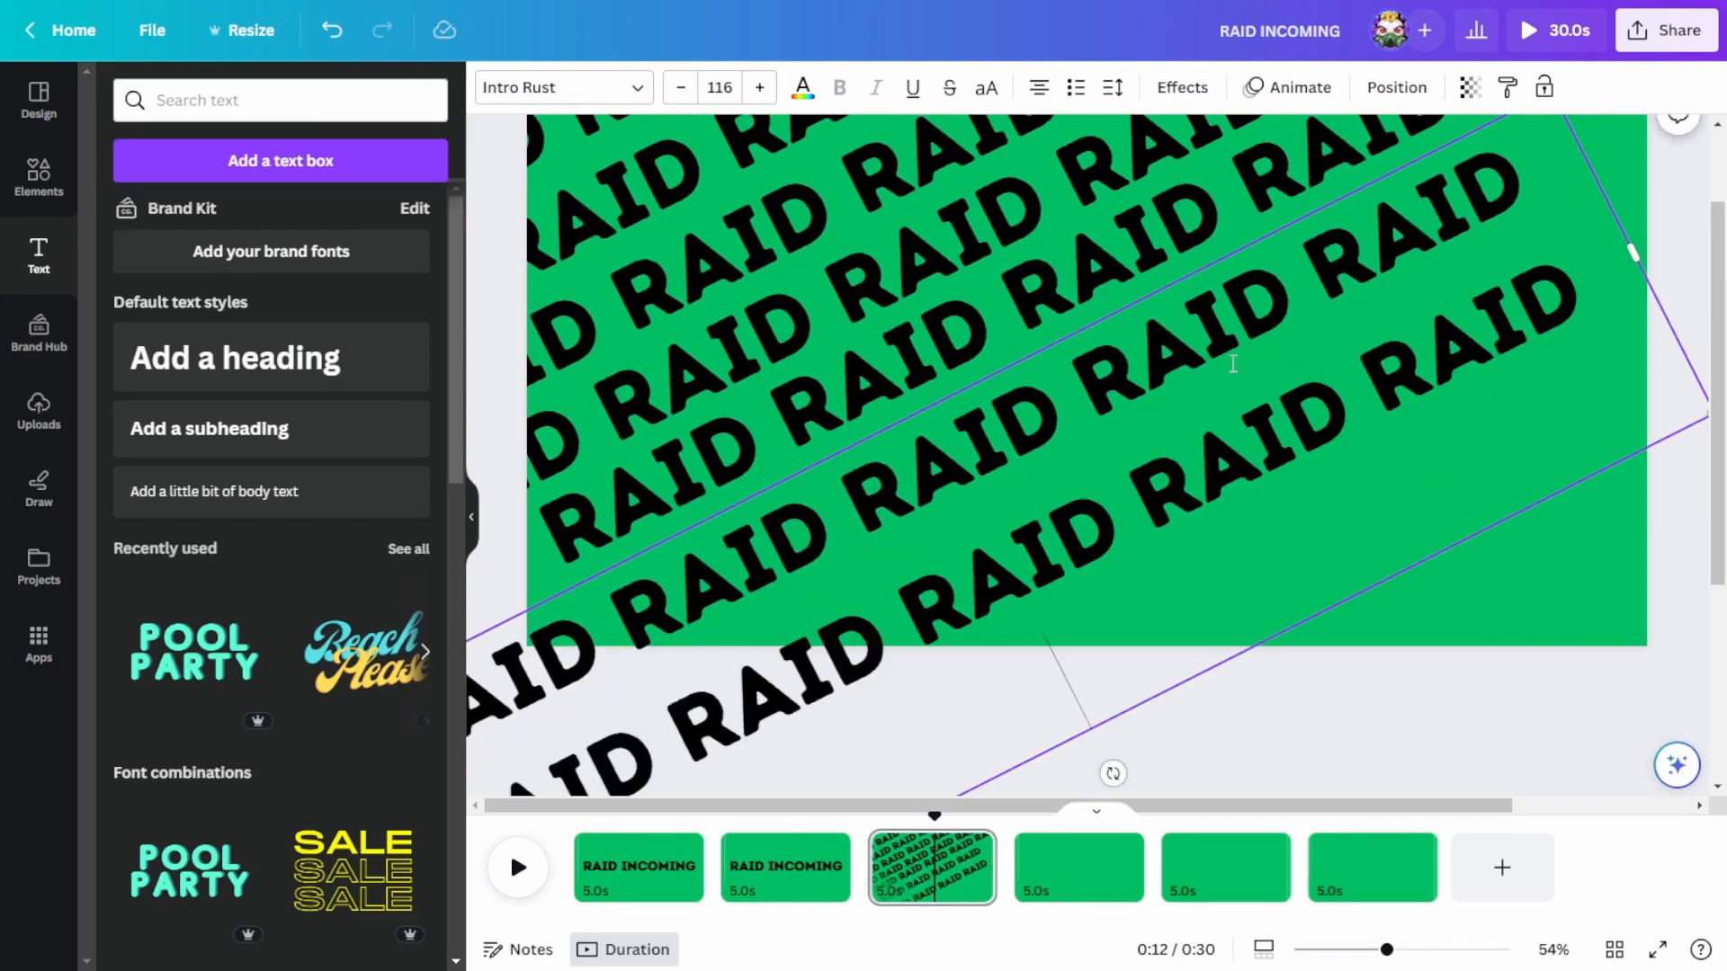
pyautogui.moveTo(1639, 253); pyautogui.dragTo(1722, 20)
pyautogui.scroll(2, 1342, 710)
pyautogui.moveTo(1106, 521); pyautogui.dragTo(1099, 513)
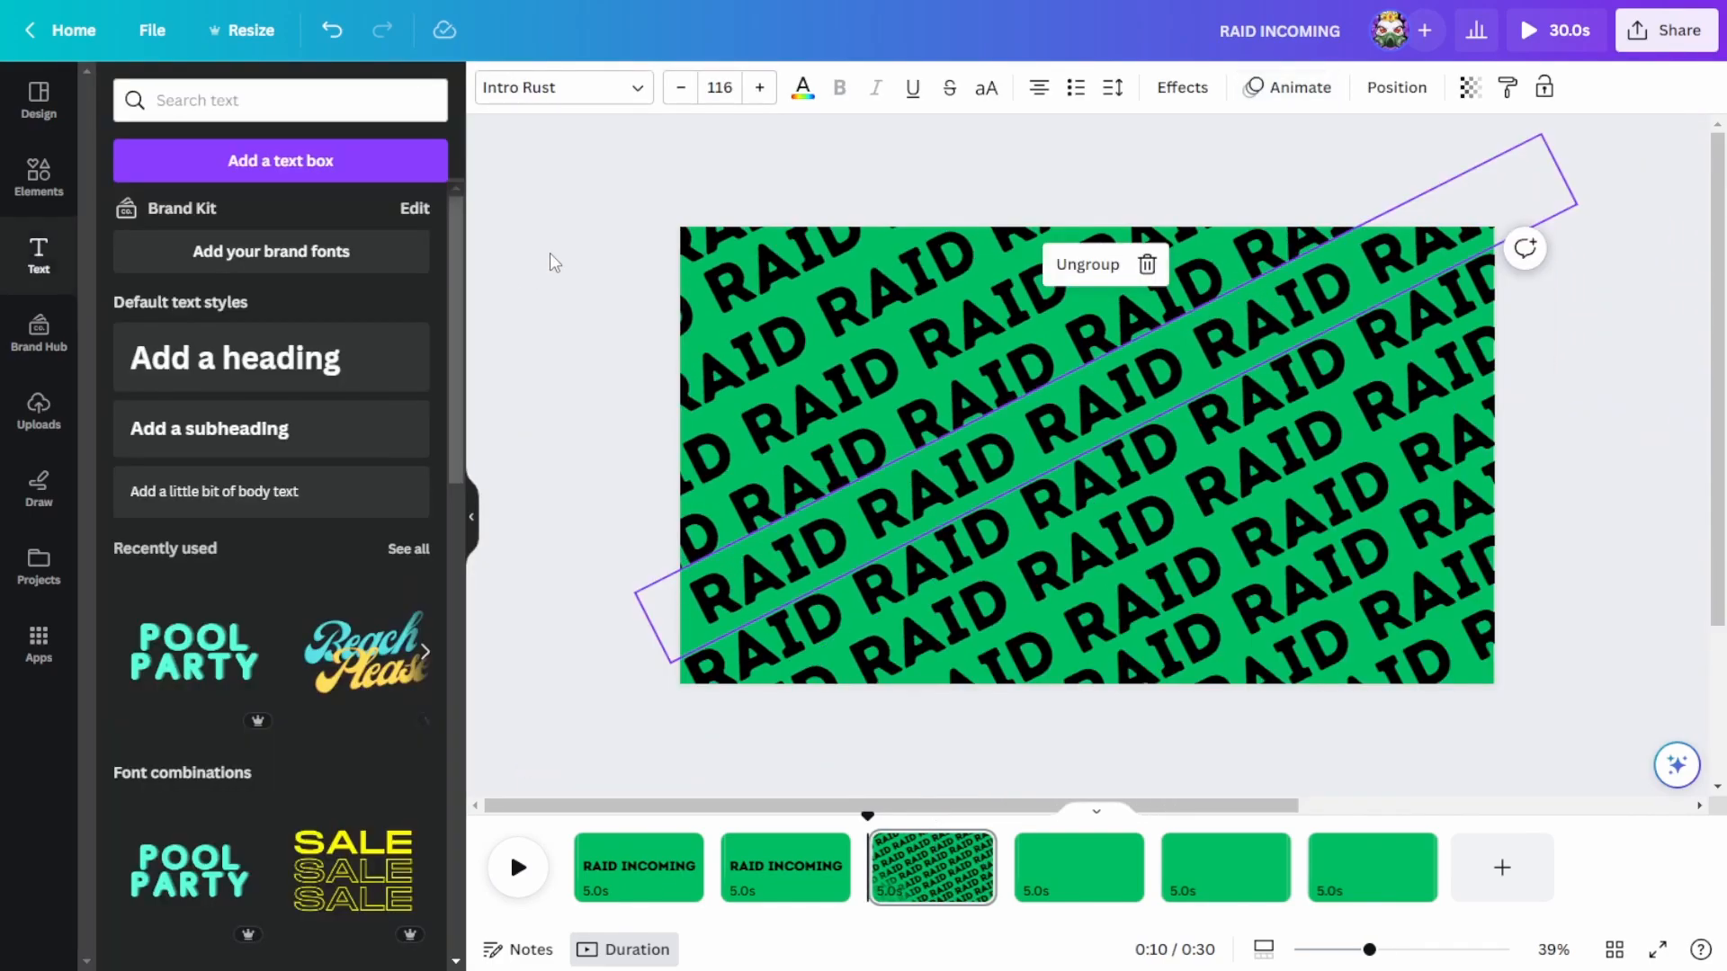
pyautogui.click(1376, 158)
# Step: Apply the Drift page animation to the RAID pattern page and raise its intensity to about three quarters
pyautogui.click(929, 864)
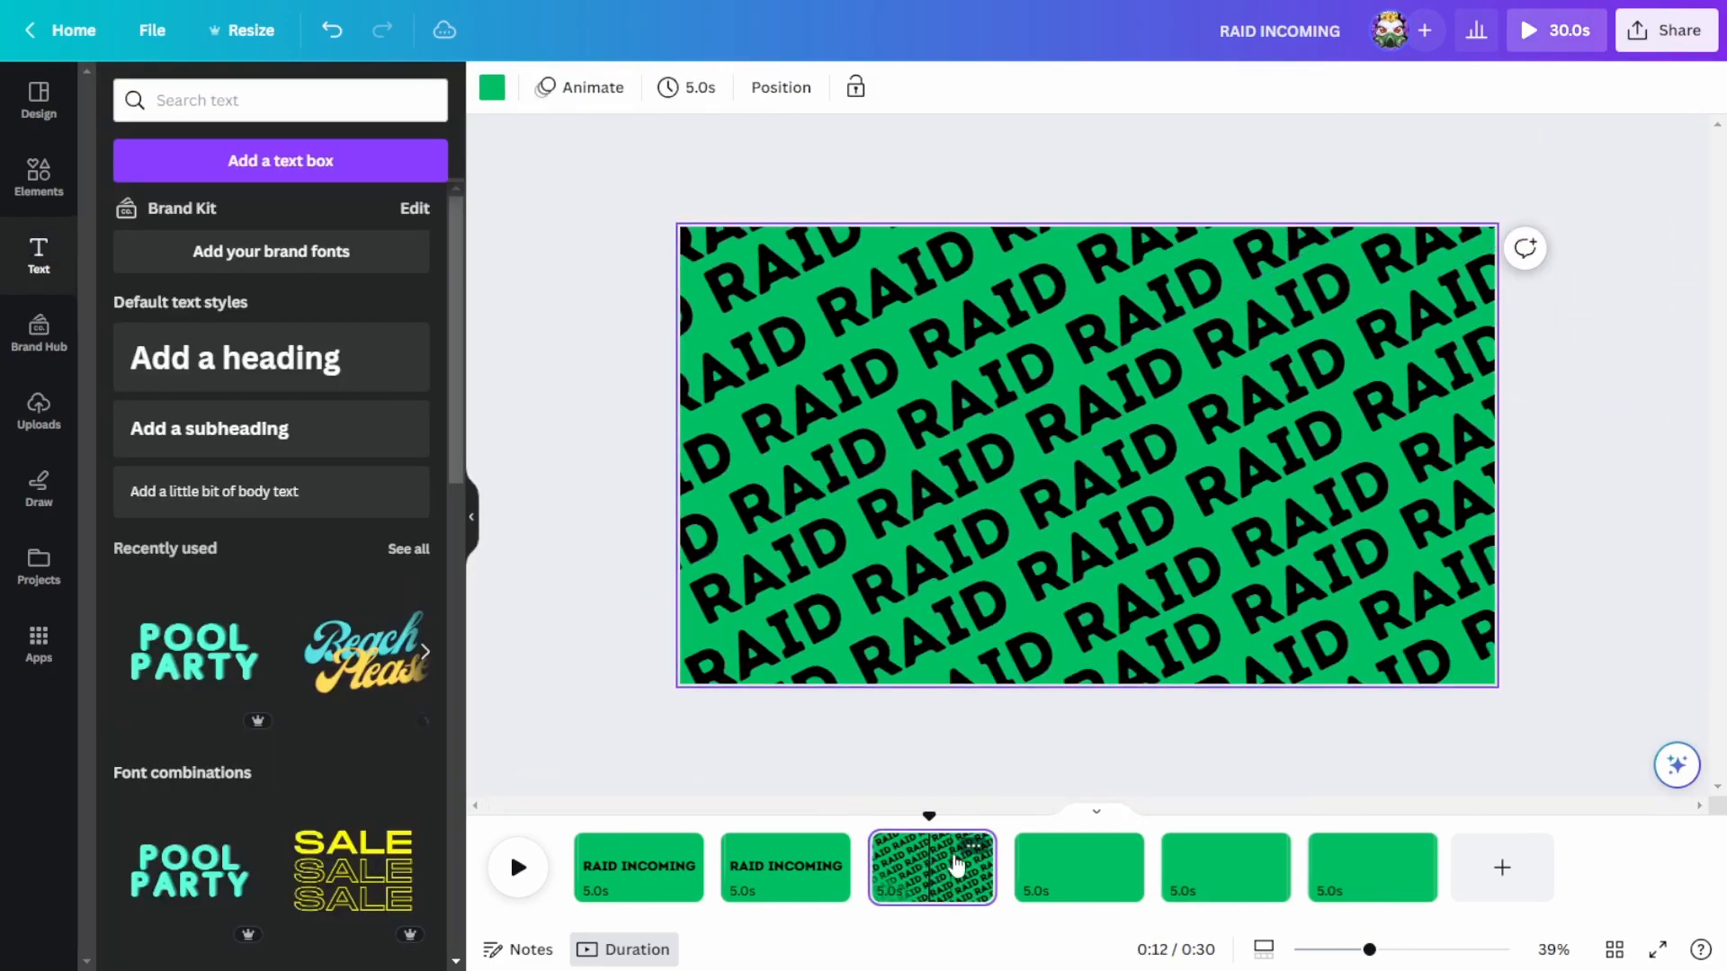
pyautogui.click(580, 87)
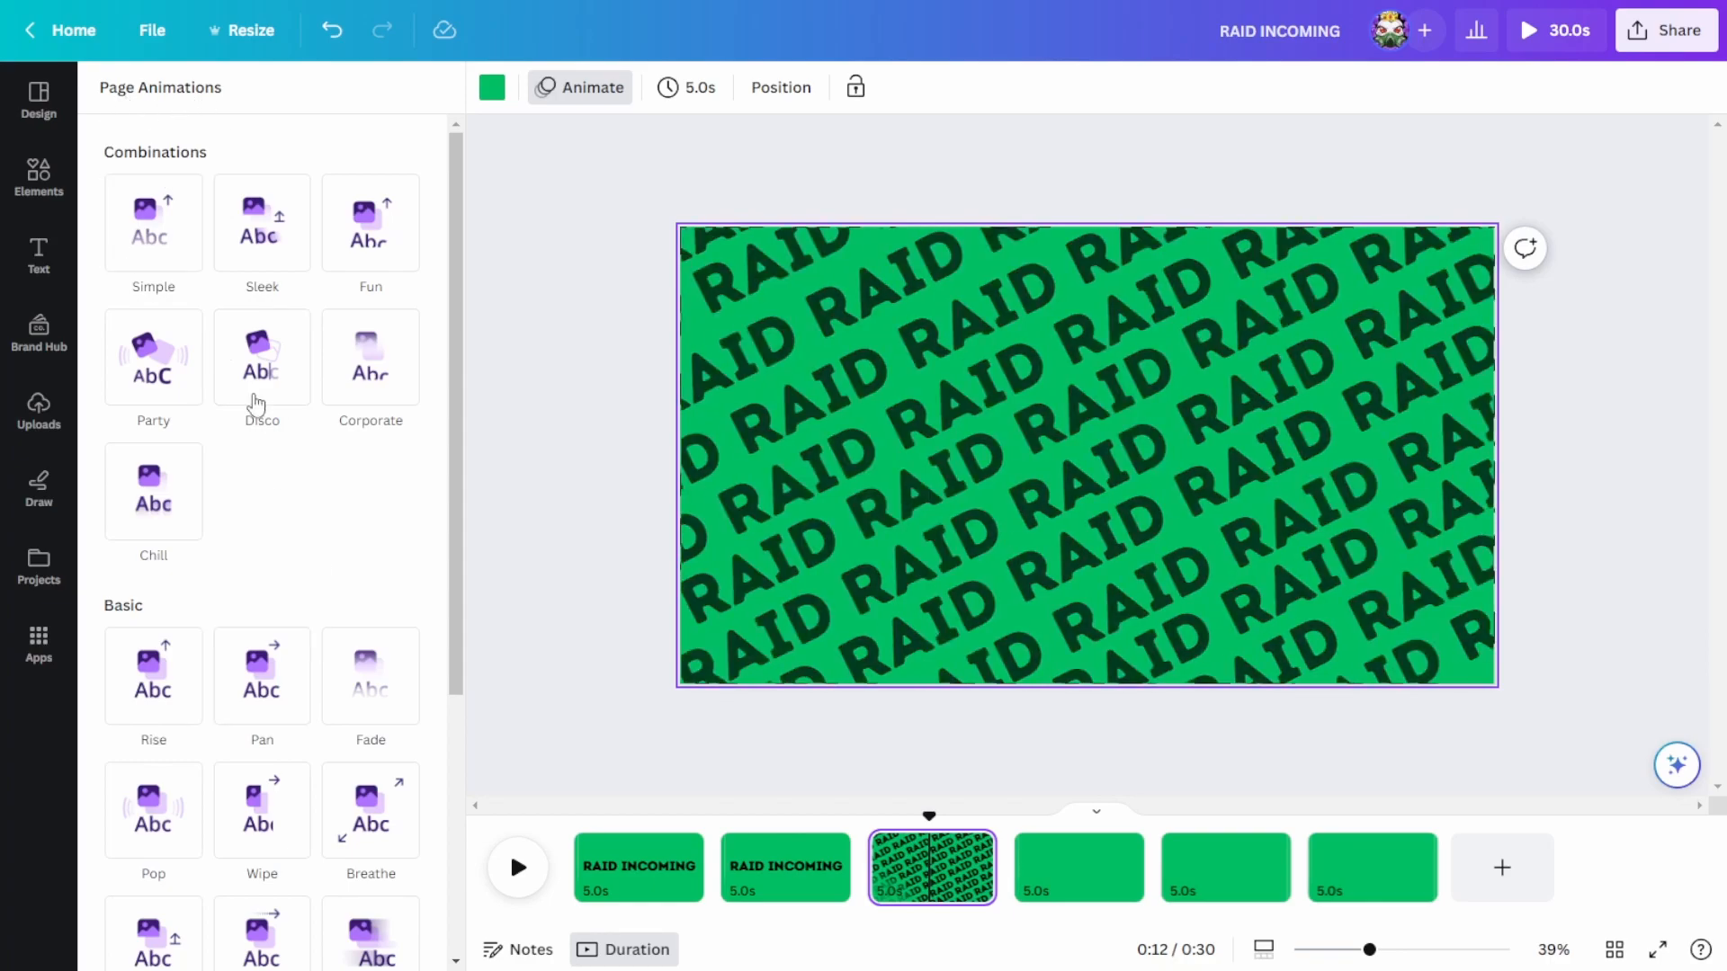
pyautogui.scroll(-3, 259, 655)
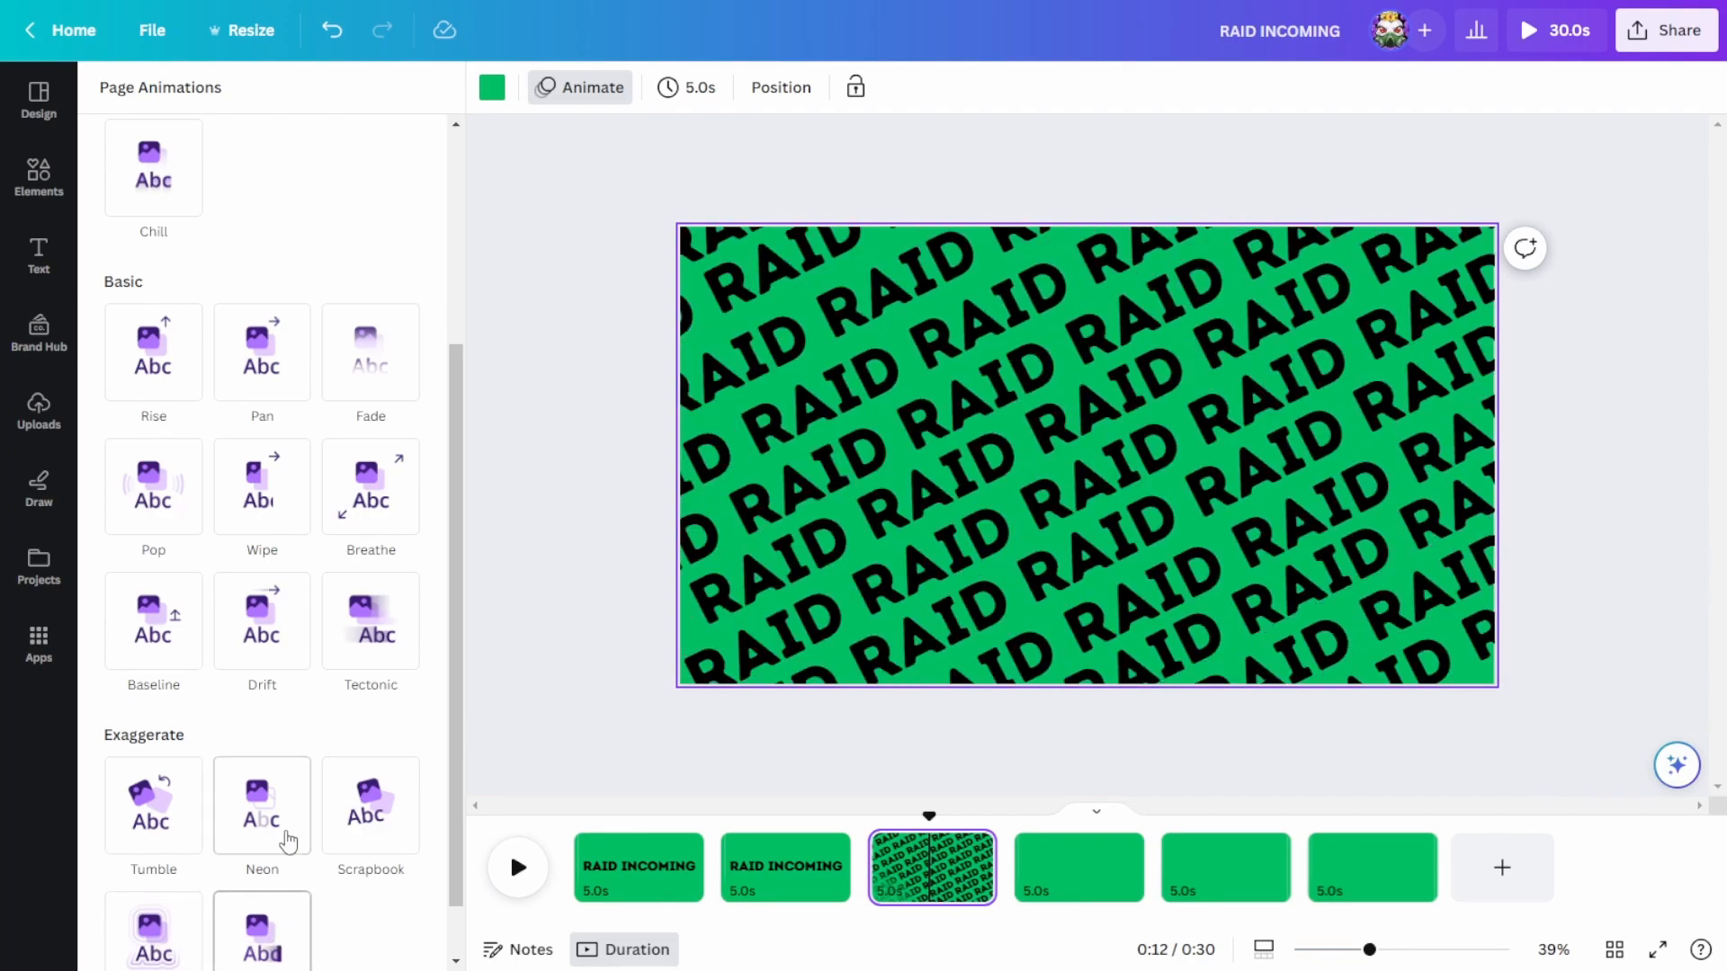
pyautogui.click(270, 629)
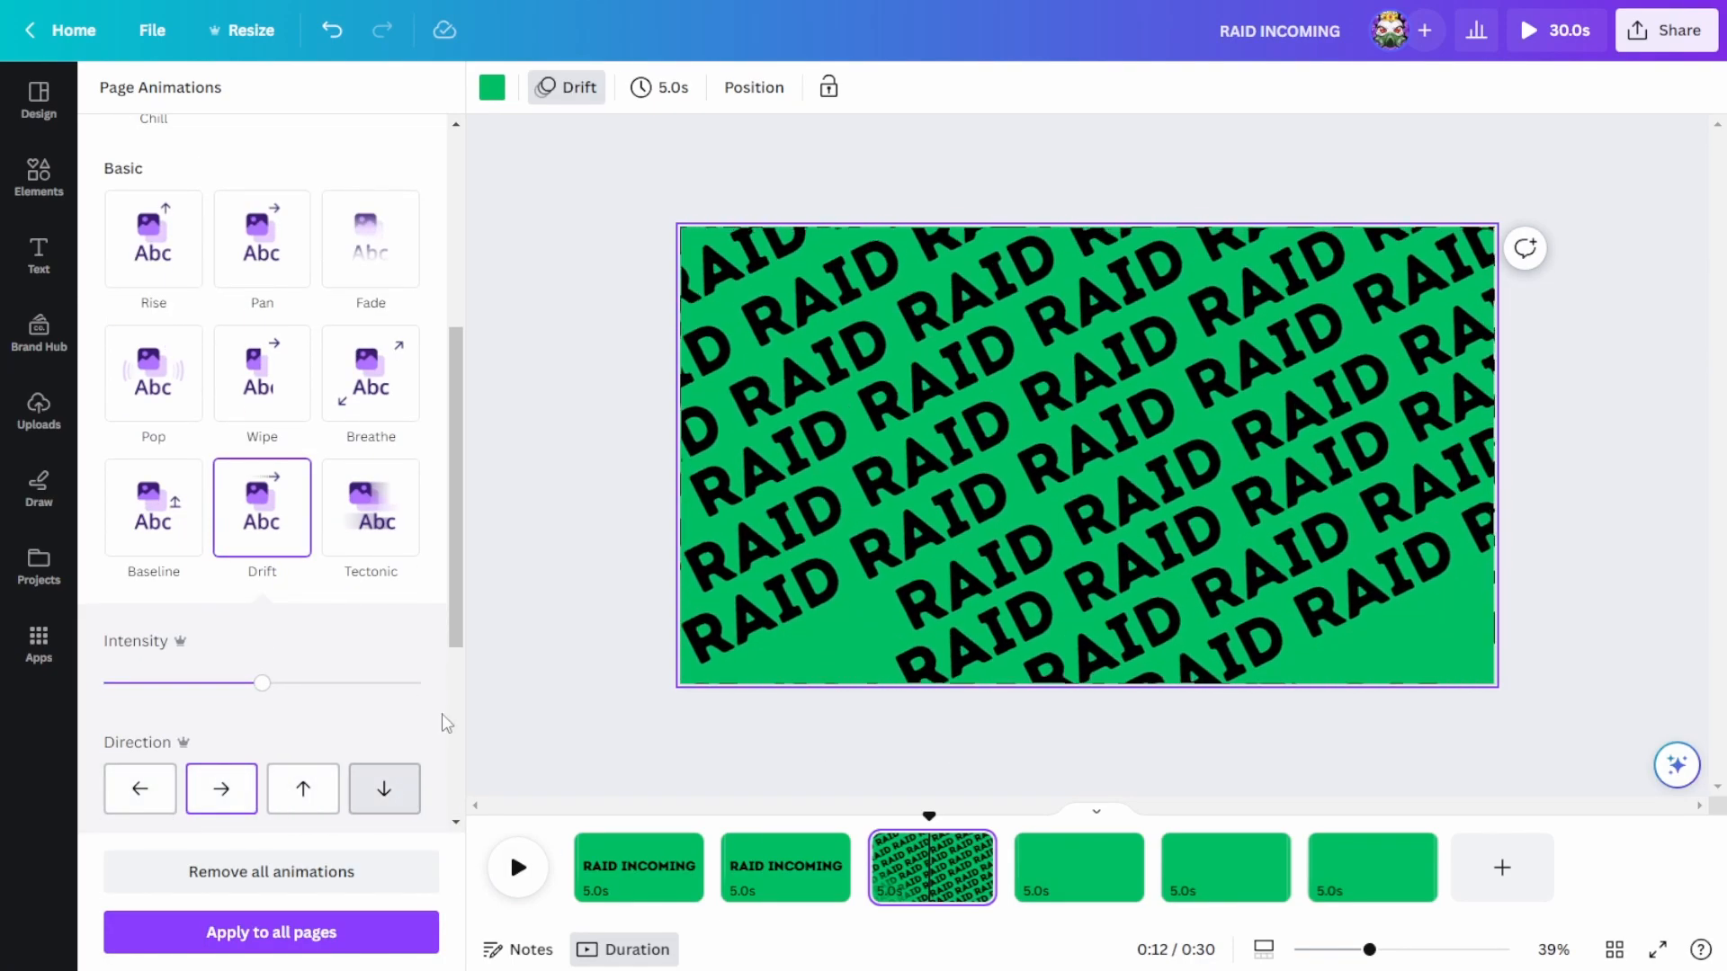
pyautogui.scroll(-4, 391, 607)
pyautogui.scroll(8, 377, 416)
pyautogui.scroll(-4, 283, 691)
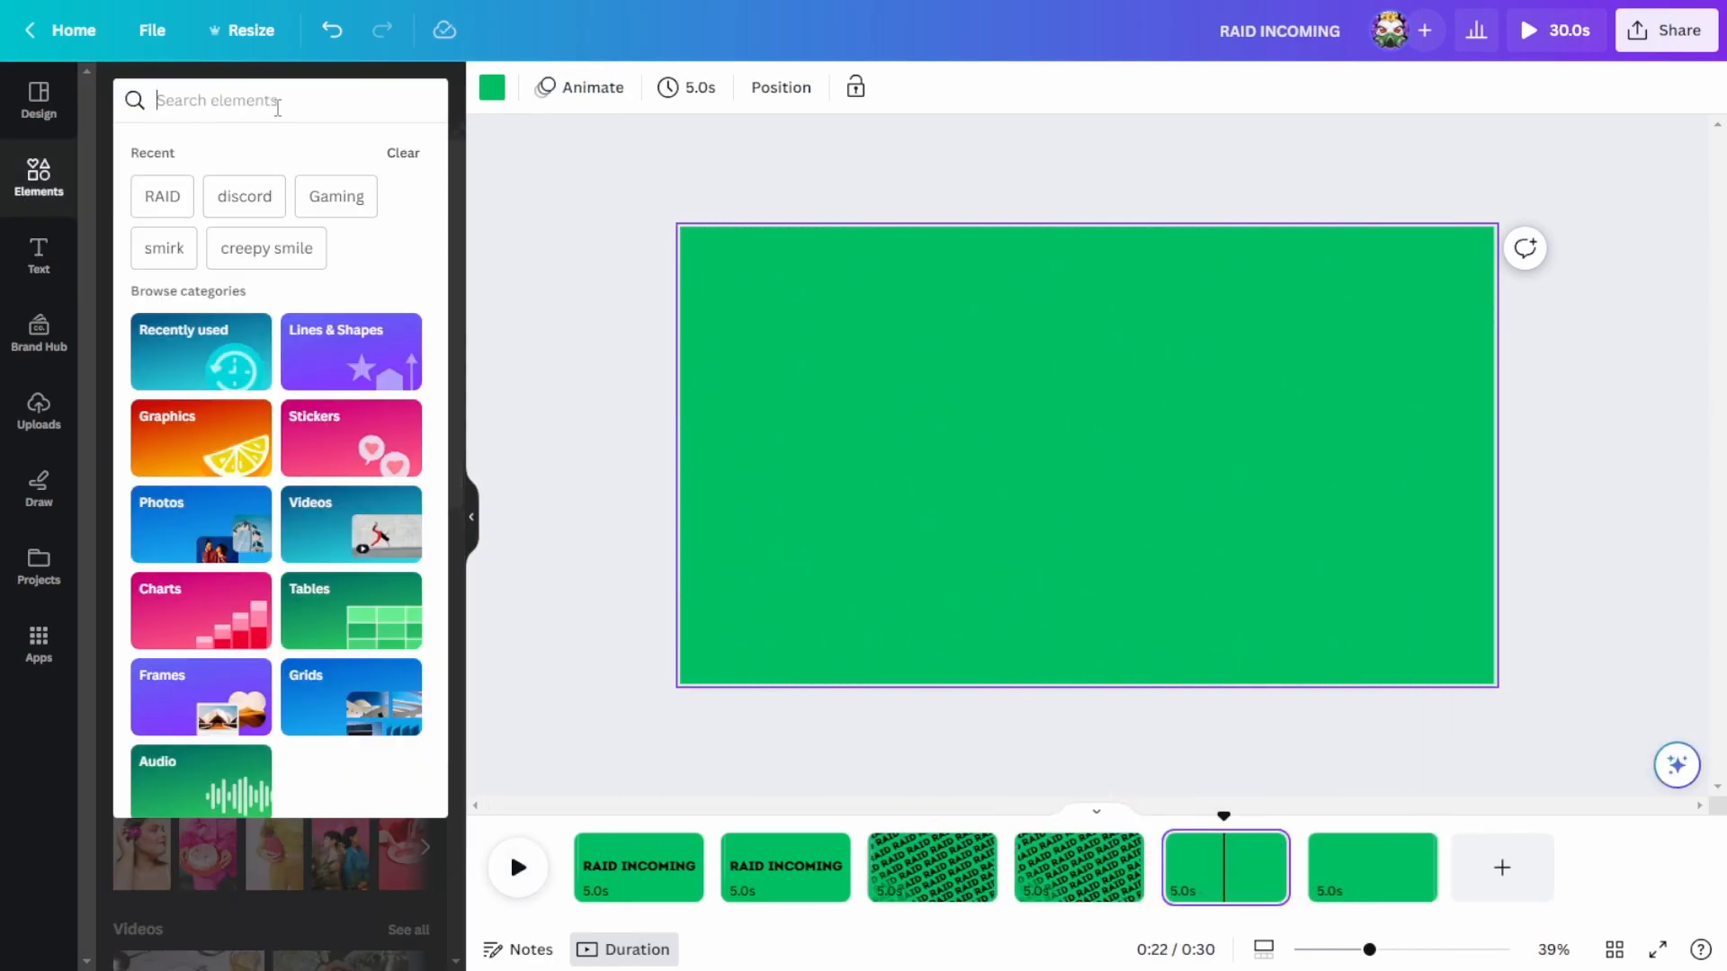
# Step: Search the graphics for RAID and add the blue arrow graphic with pink RAID lettering to the blank fifth page
pyautogui.write('RAID')
pyautogui.press('Return')
pyautogui.click(191, 150)
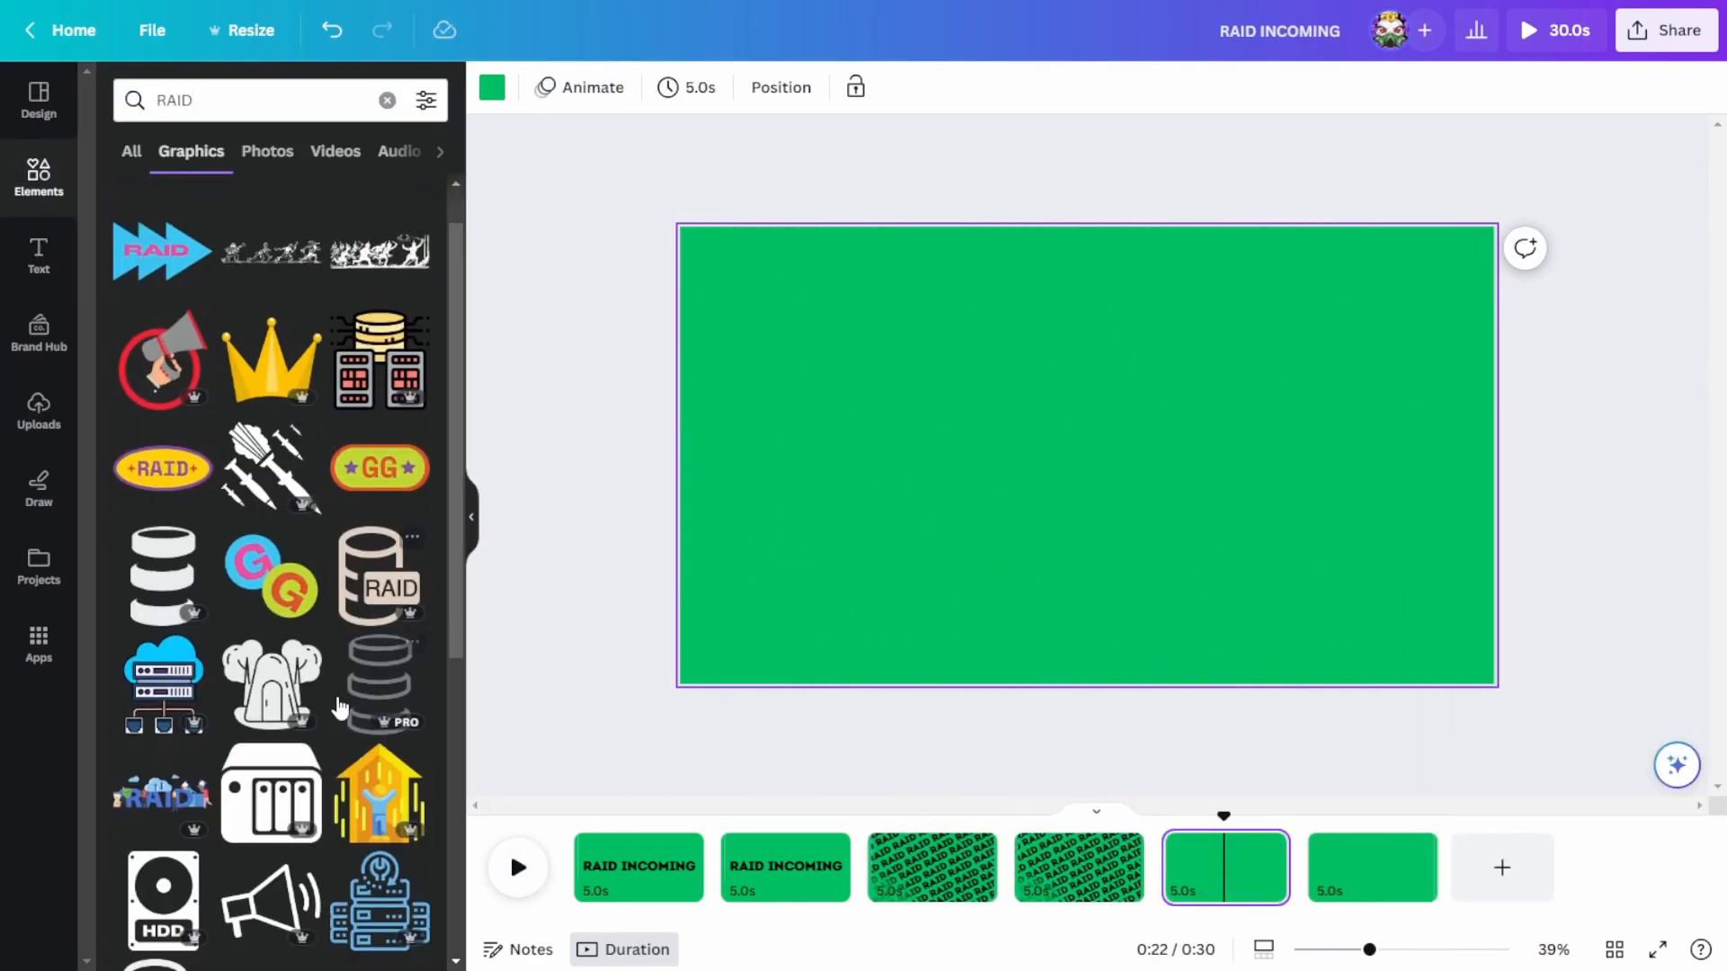
pyautogui.click(155, 328)
# Step: Resize the RAID arrow and line up five copies in a row along the page's upper edge
pyautogui.moveTo(1074, 421); pyautogui.dragTo(846, 286)
pyautogui.moveTo(1015, 409); pyautogui.dragTo(891, 356)
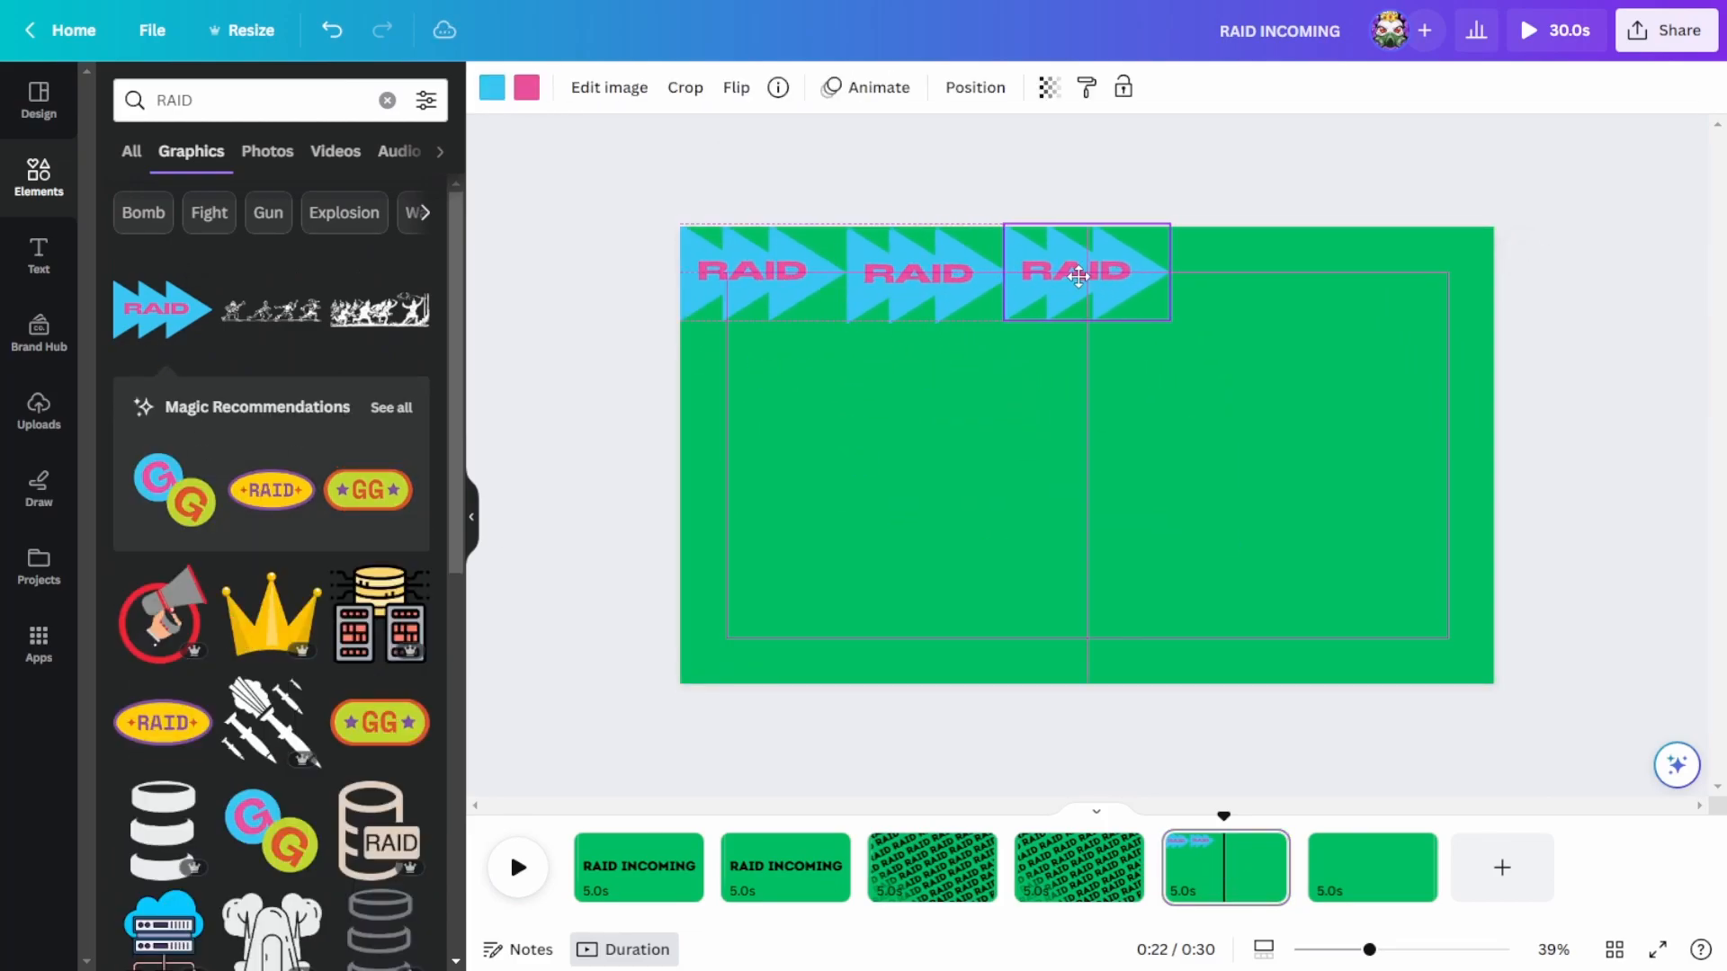
pyautogui.moveTo(1039, 288); pyautogui.dragTo(1317, 275)
pyautogui.moveTo(825, 293); pyautogui.dragTo(1484, 293)
# Step: Duplicate the arrow row to the page's lower edge and group both rows
pyautogui.moveTo(1472, 445); pyautogui.dragTo(720, 266)
pyautogui.hotkey('ctrl', 'd')
pyautogui.moveTo(1072, 298); pyautogui.dragTo(1067, 654)
pyautogui.moveTo(1638, 697); pyautogui.dragTo(655, 135)
pyautogui.click(1039, 170)
# Step: Apply the Drift element animation to the grouped RAID arrows
pyautogui.click(739, 455)
pyautogui.click(775, 301)
pyautogui.click(528, 87)
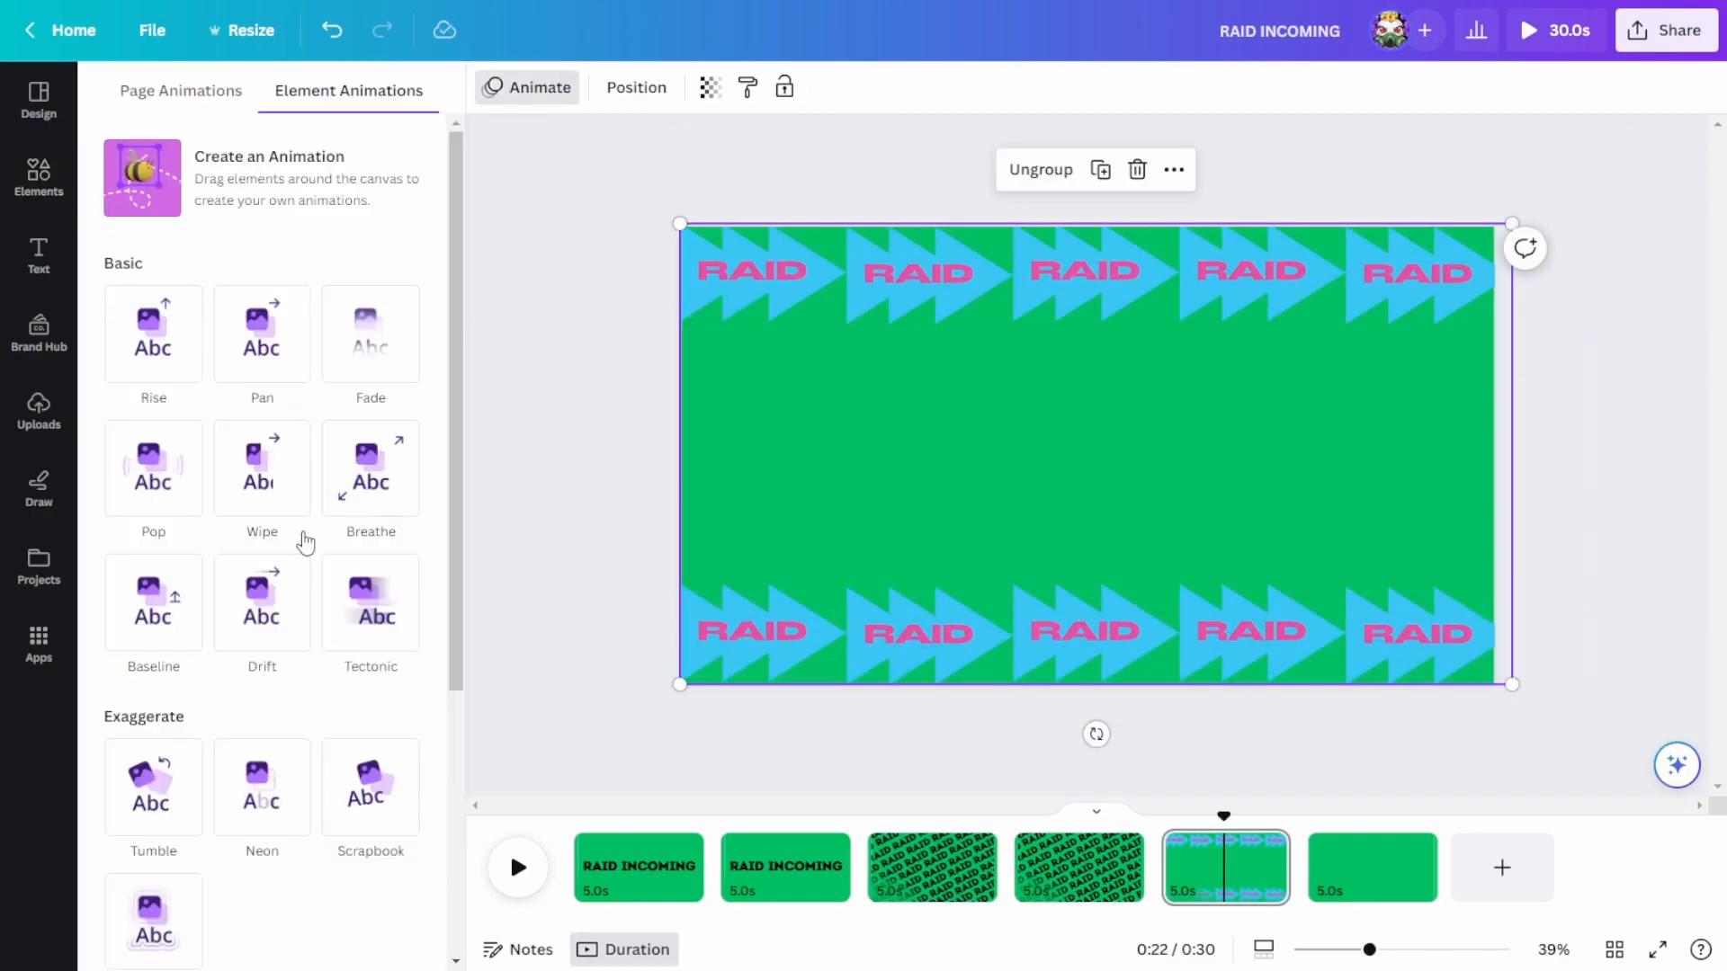
pyautogui.click(262, 494)
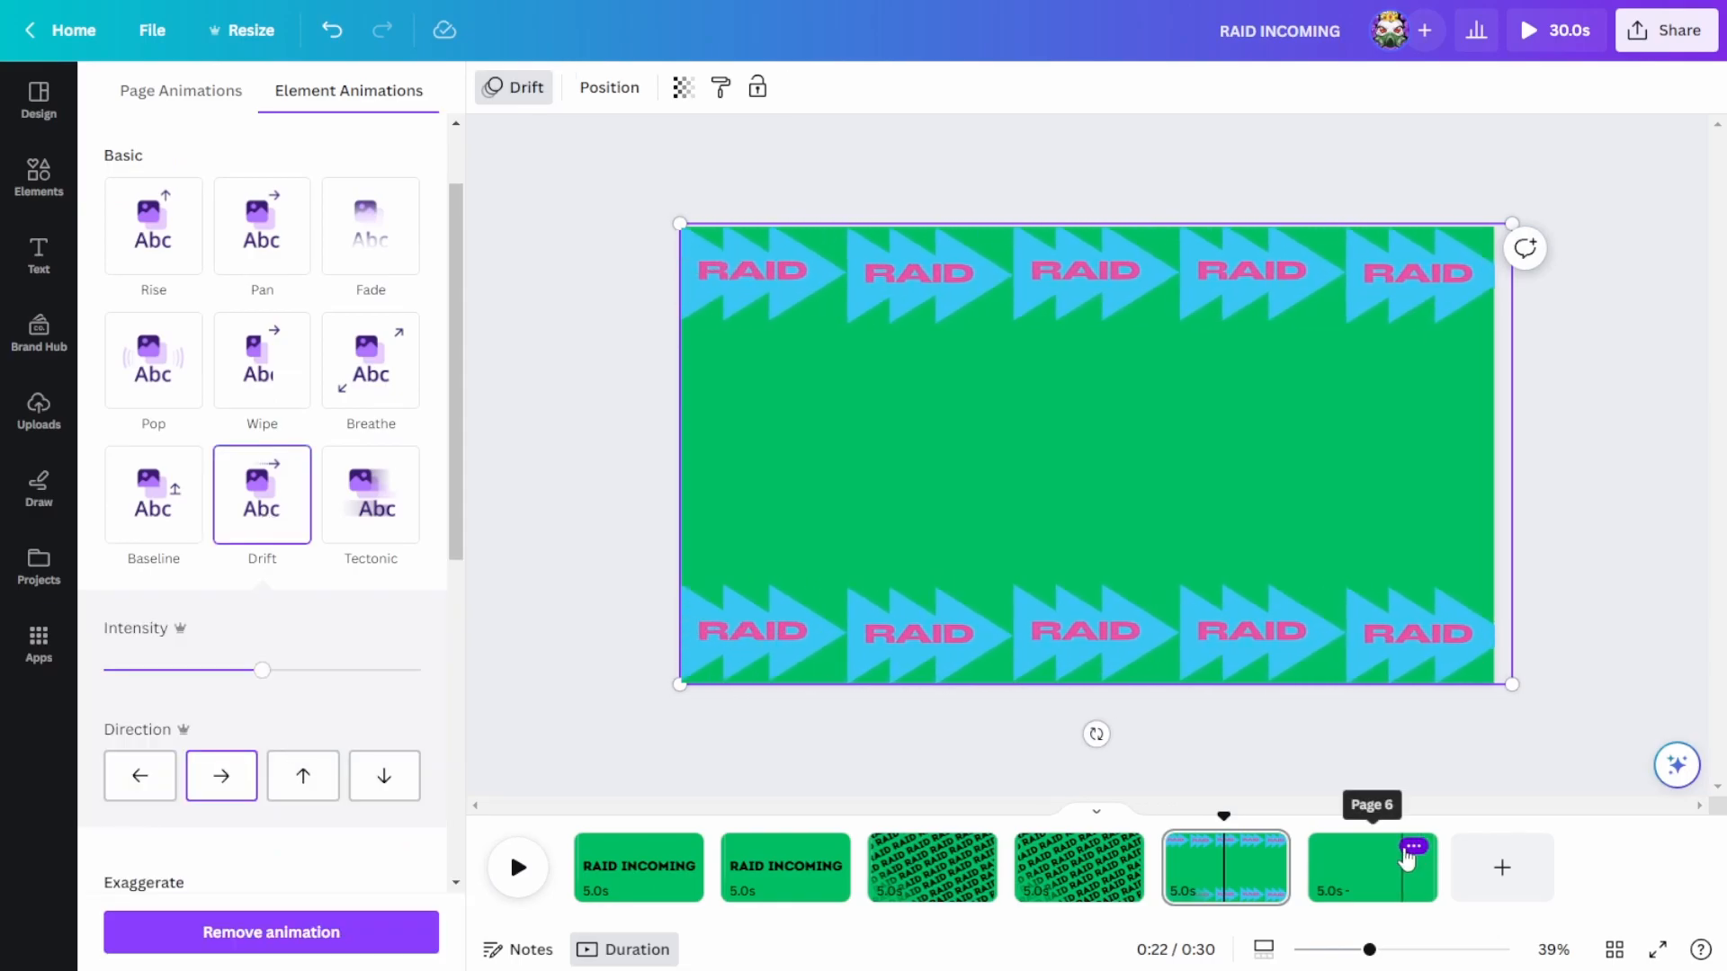
# Step: Replace the blank last page with a duplicate of the RAID arrow page and play back the whole design
pyautogui.click(1414, 846)
pyautogui.click(1542, 604)
pyautogui.click(1268, 845)
pyautogui.click(1414, 565)
pyautogui.press('space')
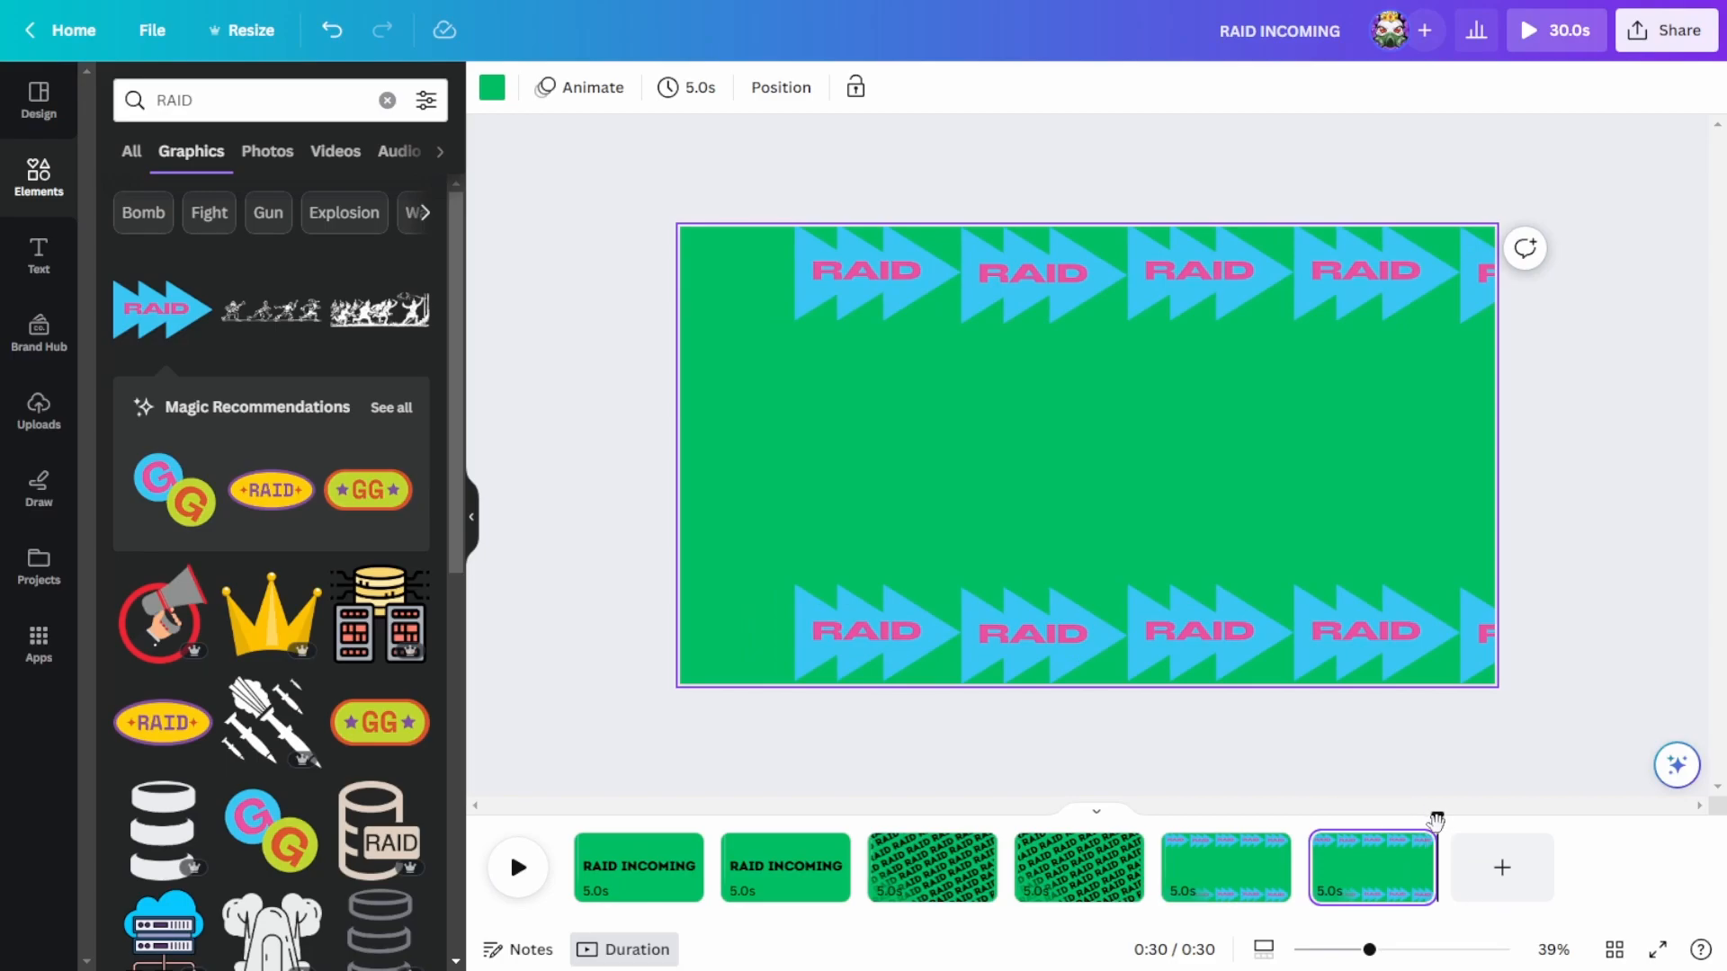
pyautogui.click(521, 889)
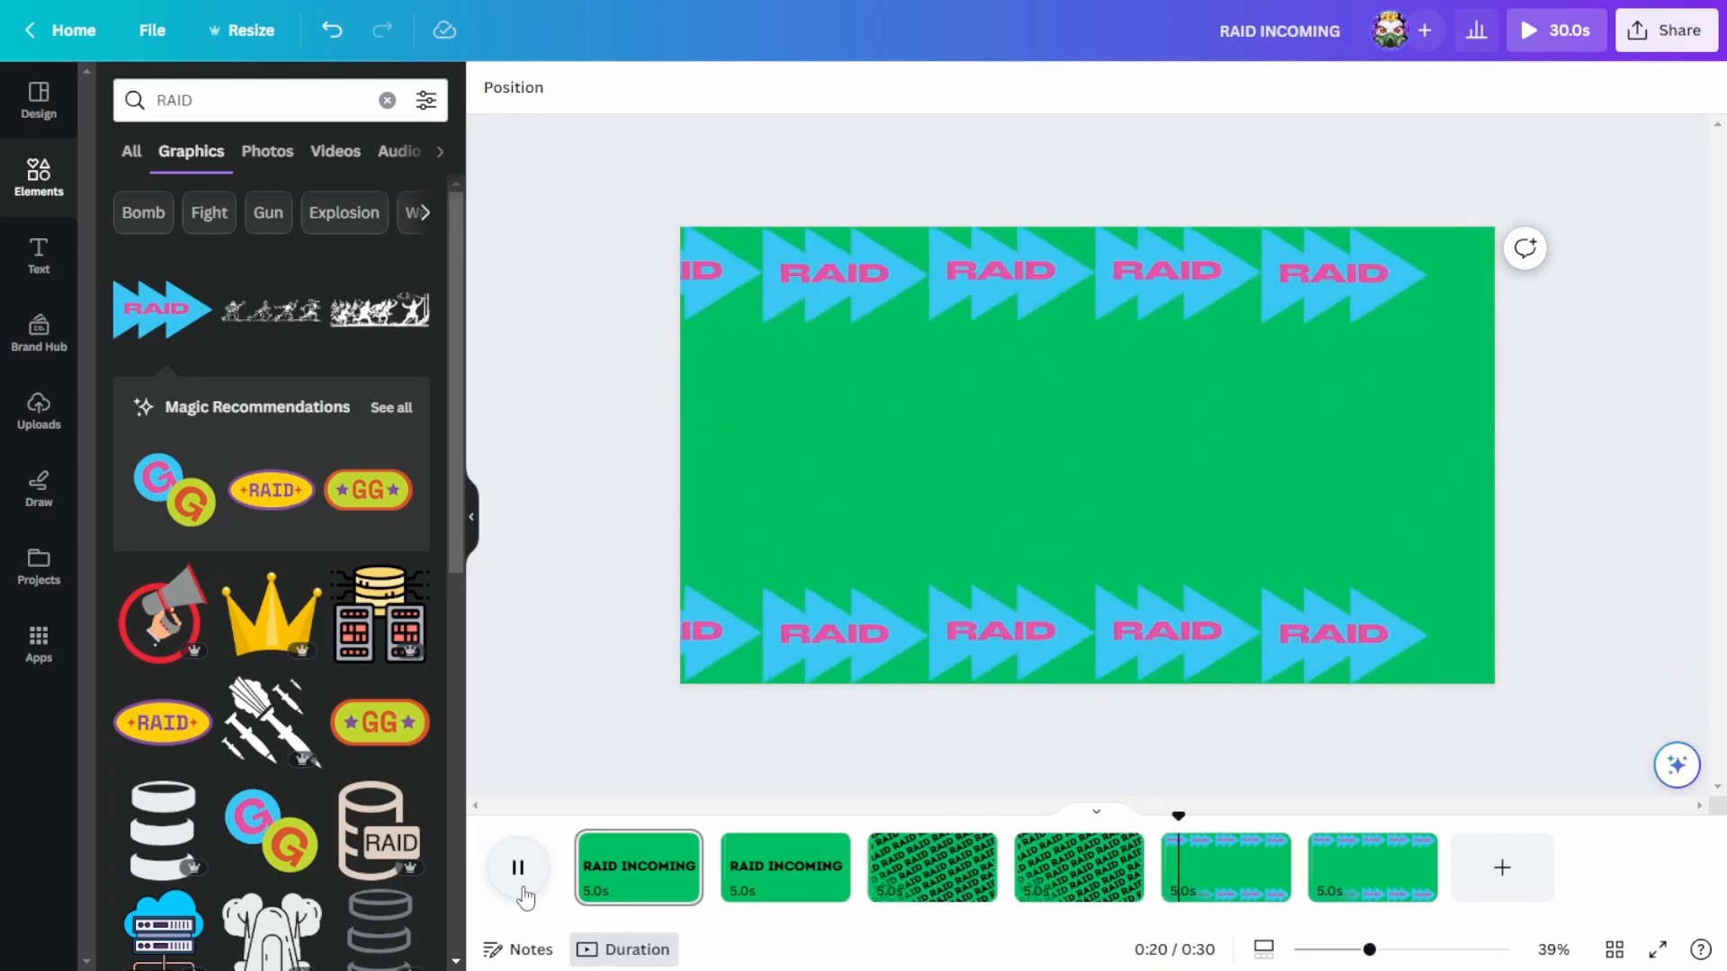
# Step: Download pages 1 and 2 as a 1080p MP4 video
pyautogui.click(1651, 40)
pyautogui.click(1502, 615)
pyautogui.click(1657, 372)
pyautogui.click(1661, 542)
pyautogui.click(1660, 606)
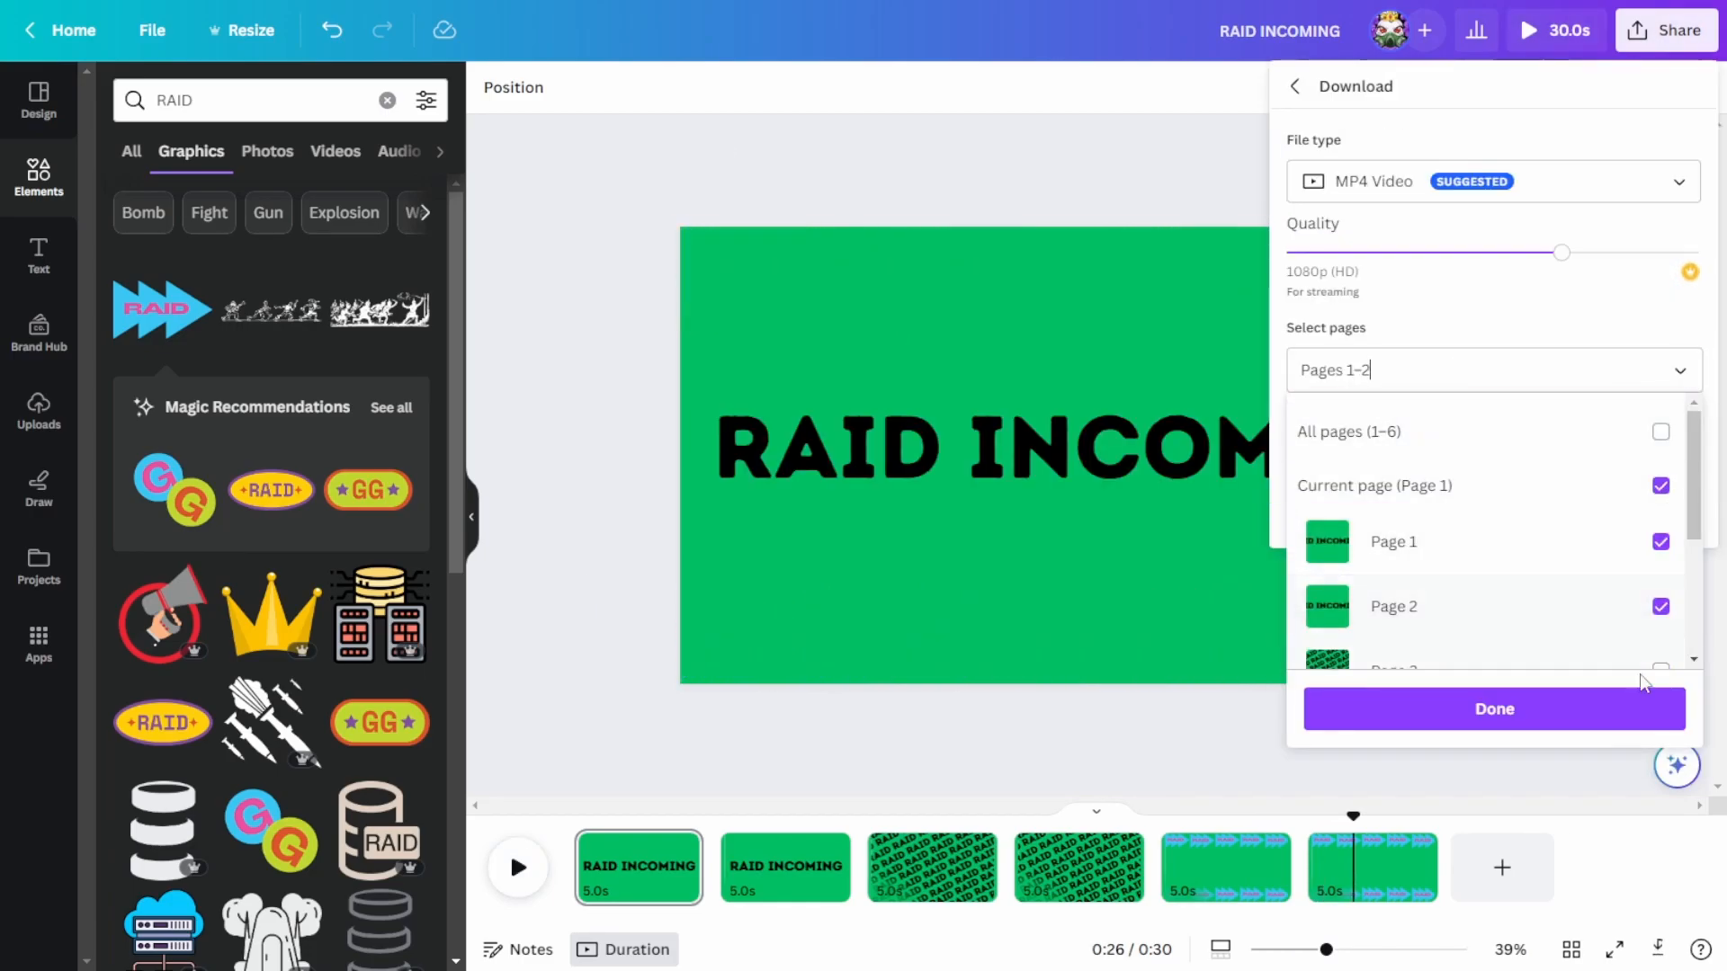
pyautogui.click(1495, 709)
pyautogui.click(1492, 506)
# Step: Download the next selection of pages as a separate MP4 video and reopen the download options
pyautogui.click(1665, 30)
pyautogui.click(1484, 569)
pyautogui.click(1674, 372)
pyautogui.click(1495, 709)
pyautogui.click(1492, 509)
pyautogui.click(1666, 30)
pyautogui.click(1484, 569)
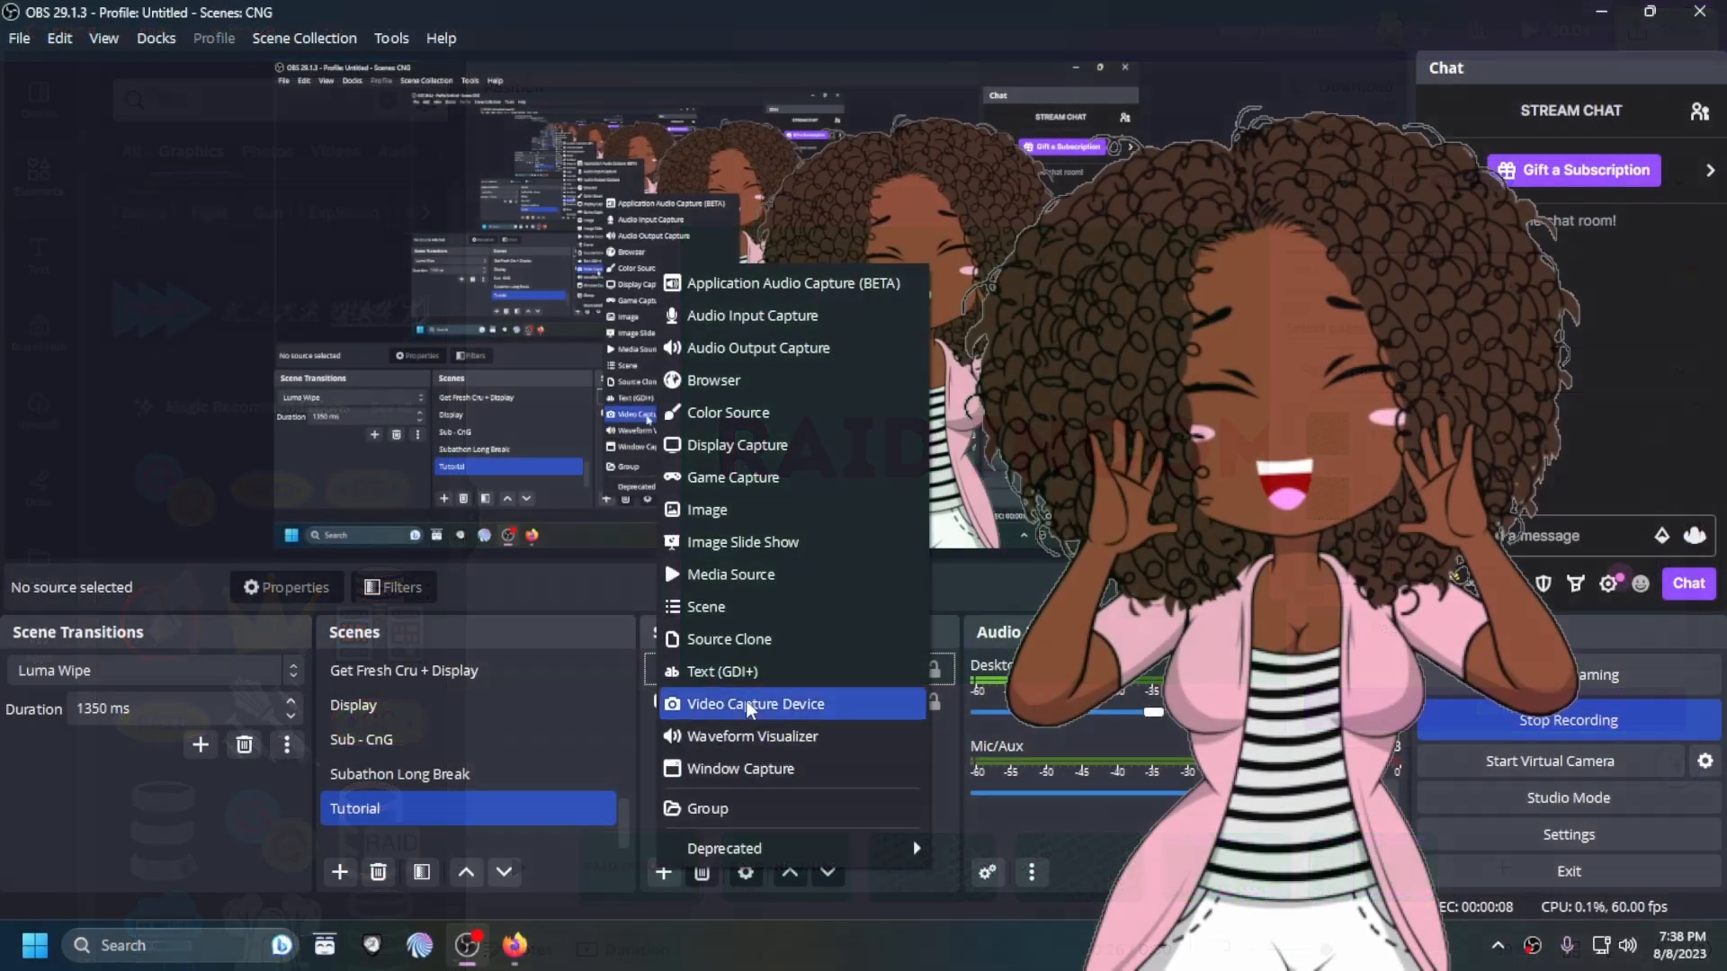
# Step: In OBS, add media sources named Raid tutorial 1 and Raid Tutorial 2 to the Tutorial scene
pyautogui.click(863, 560)
pyautogui.write('Raid tutorial 1')
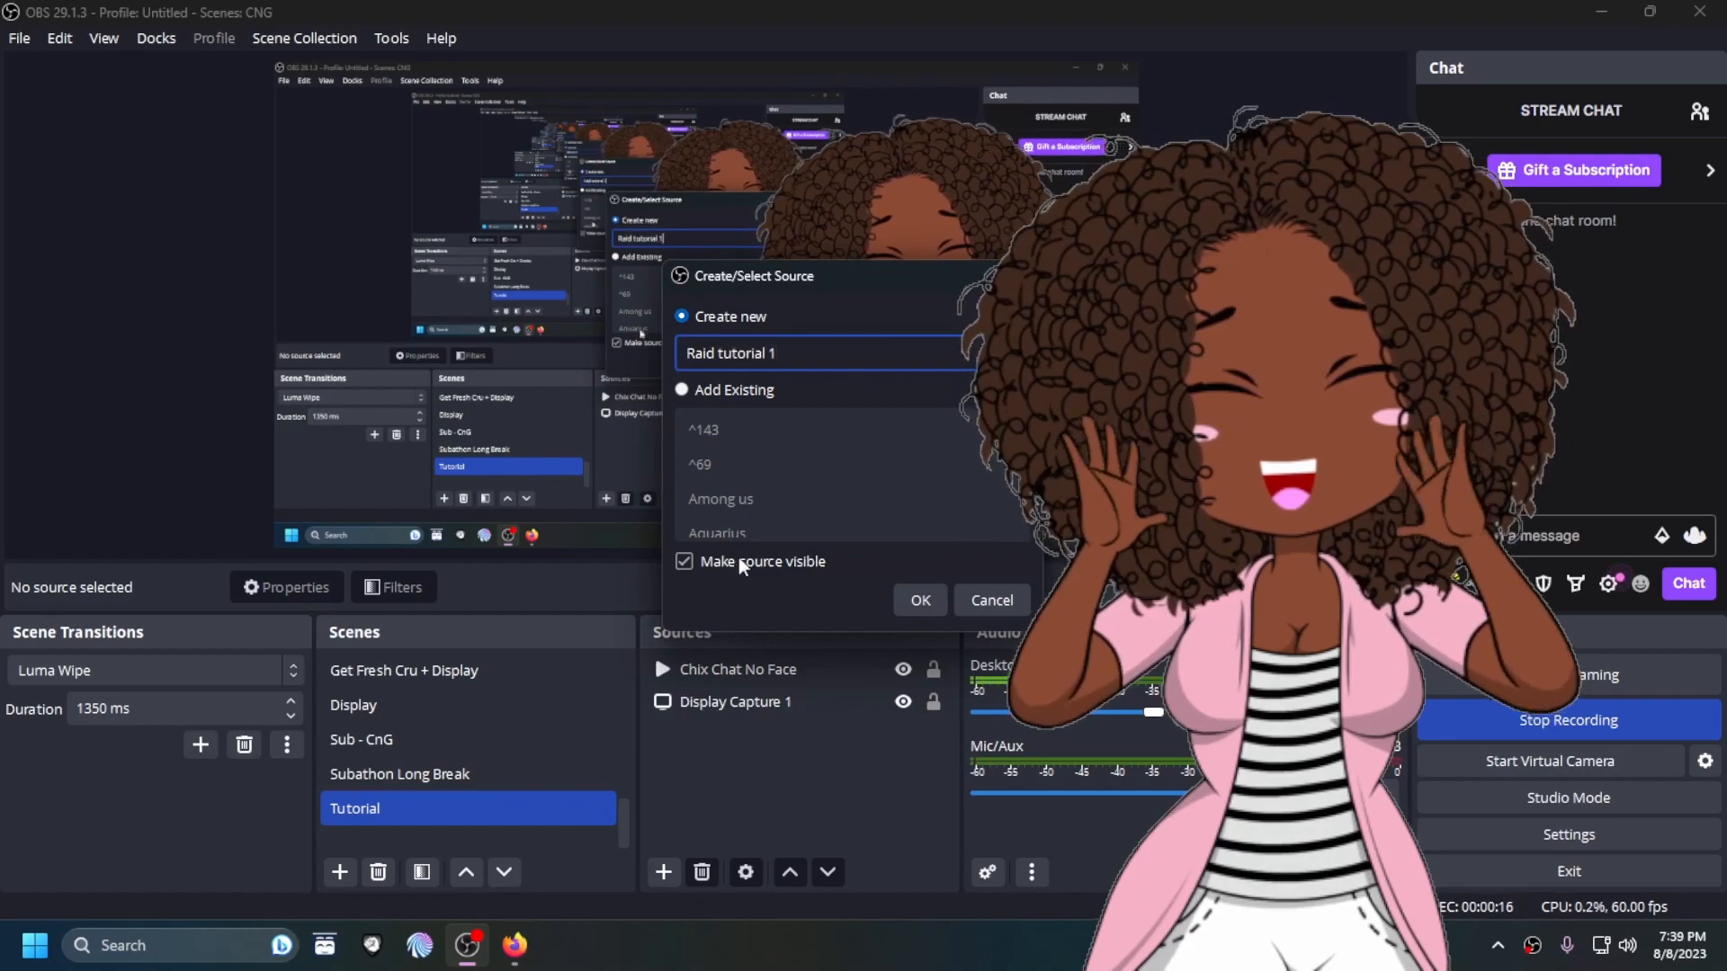
pyautogui.press('Return')
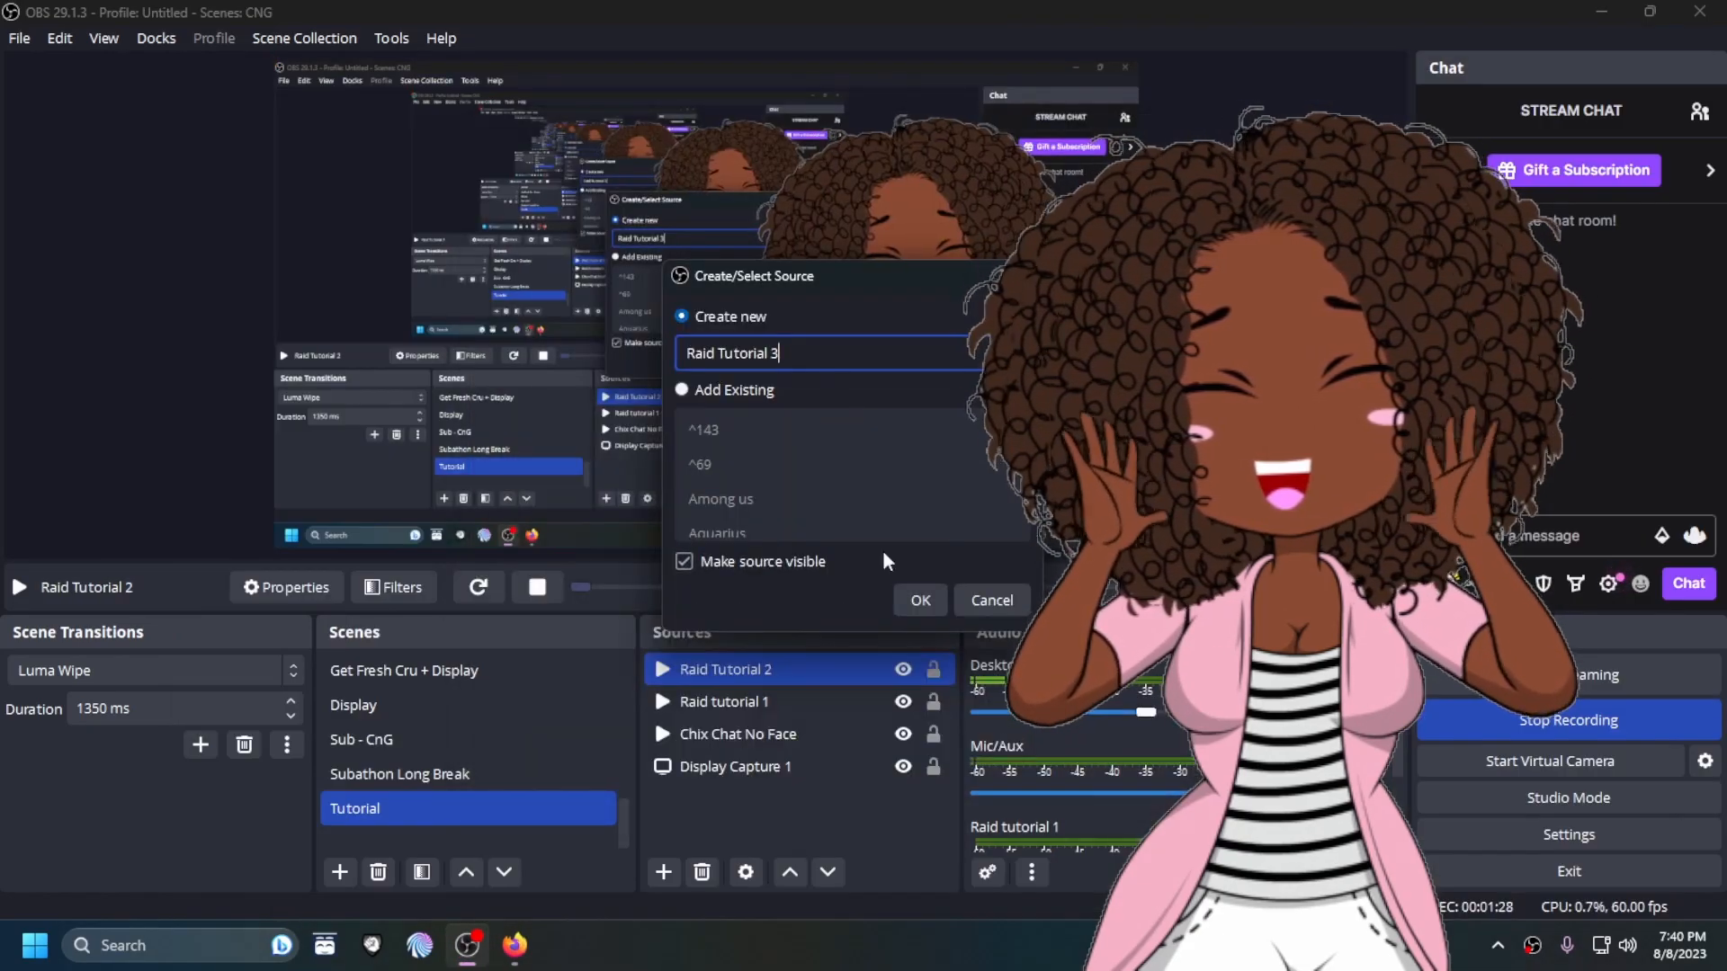
pyautogui.press('Return')
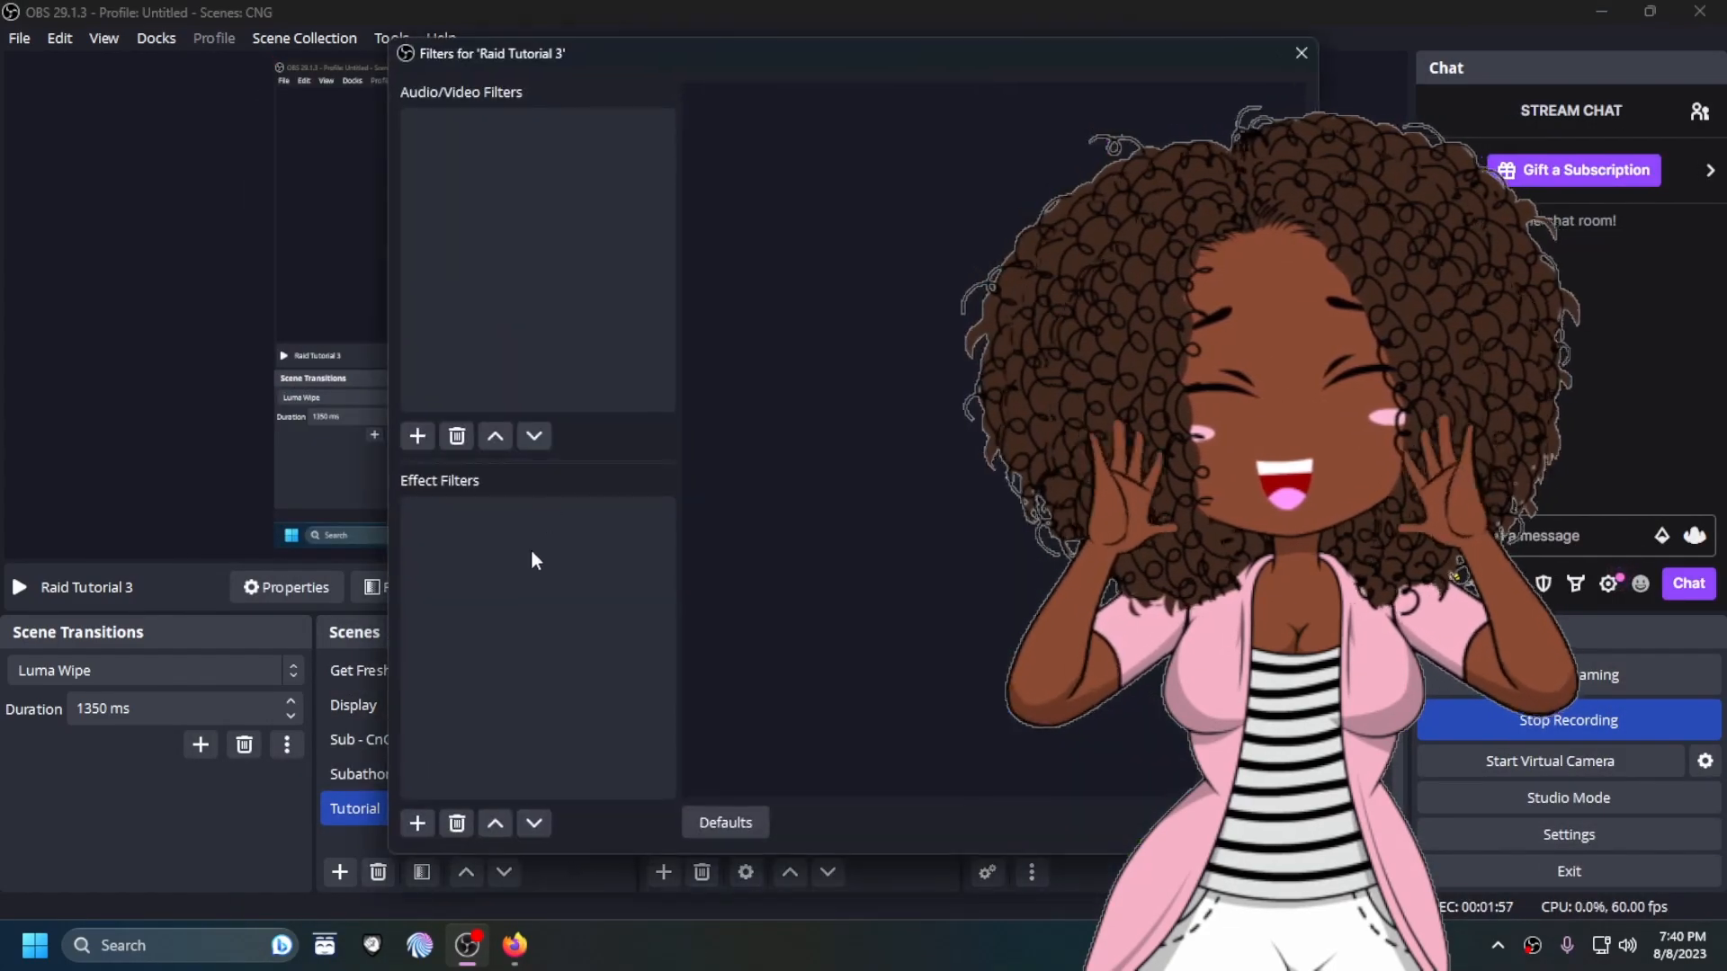
# Step: Add an effect filter to the Raid Tutorial 3 source to key out its green background
pyautogui.click(418, 823)
pyautogui.click(465, 211)
pyautogui.click(794, 486)
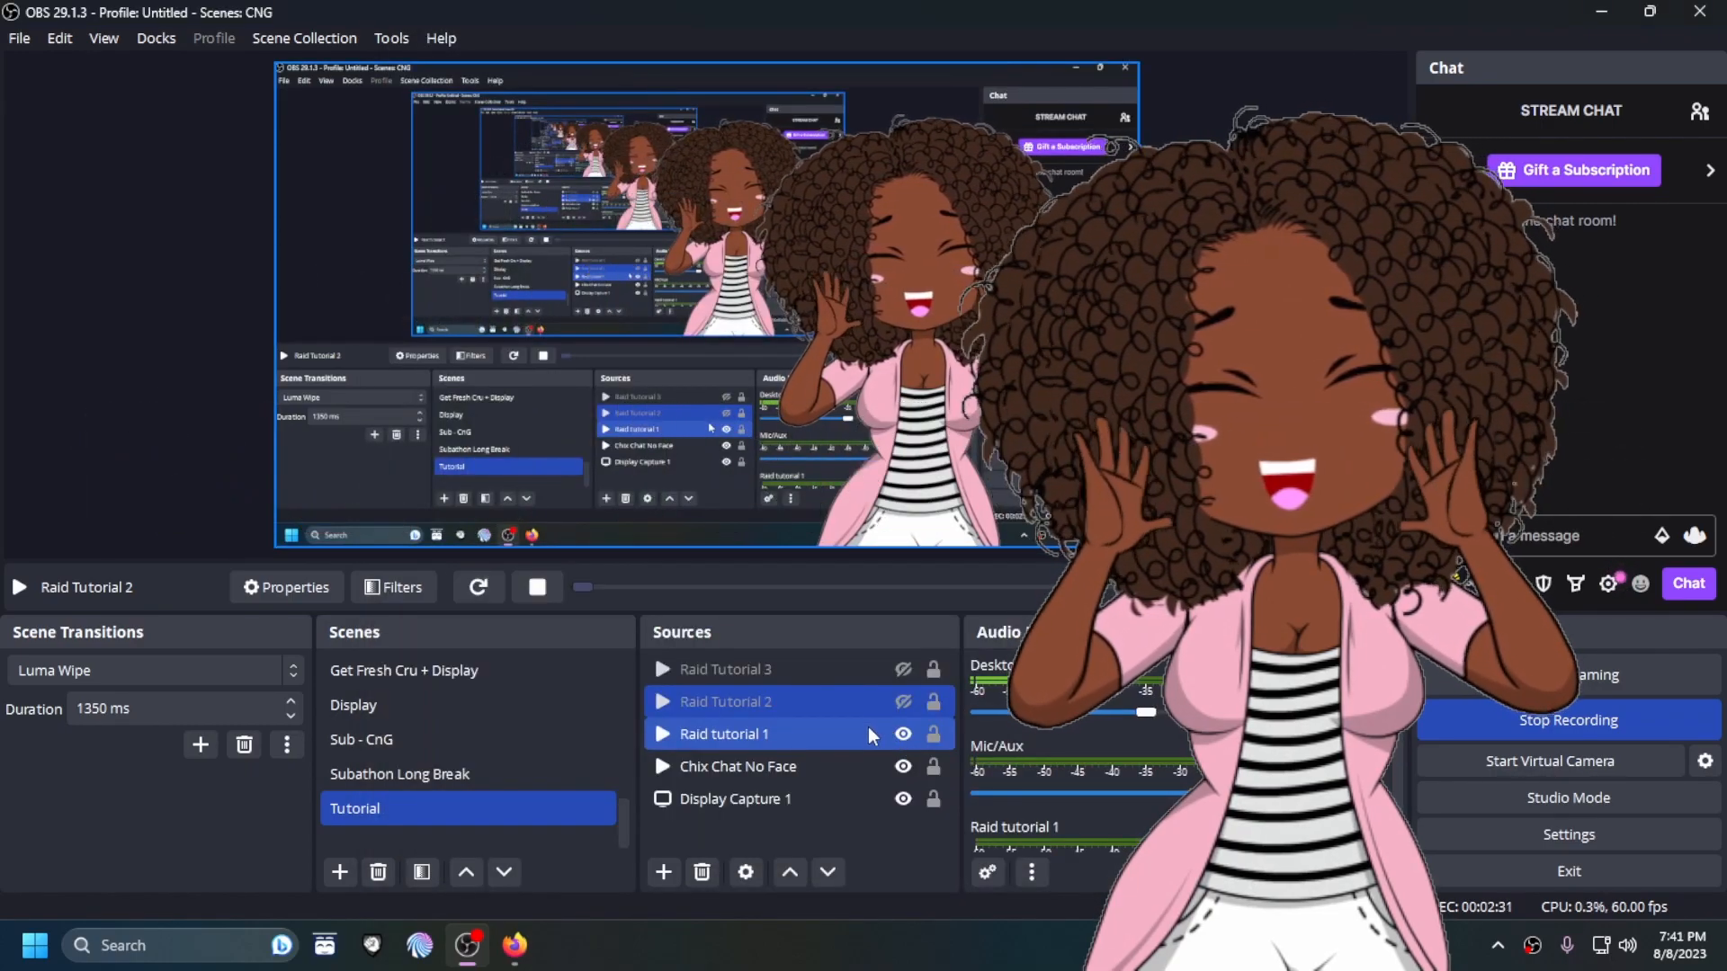
# Step: Move the Raid tutorial 1 source directly below Chix Chat No Face and toggle its visibility to preview the overlay
pyautogui.click(812, 770)
pyautogui.click(789, 738)
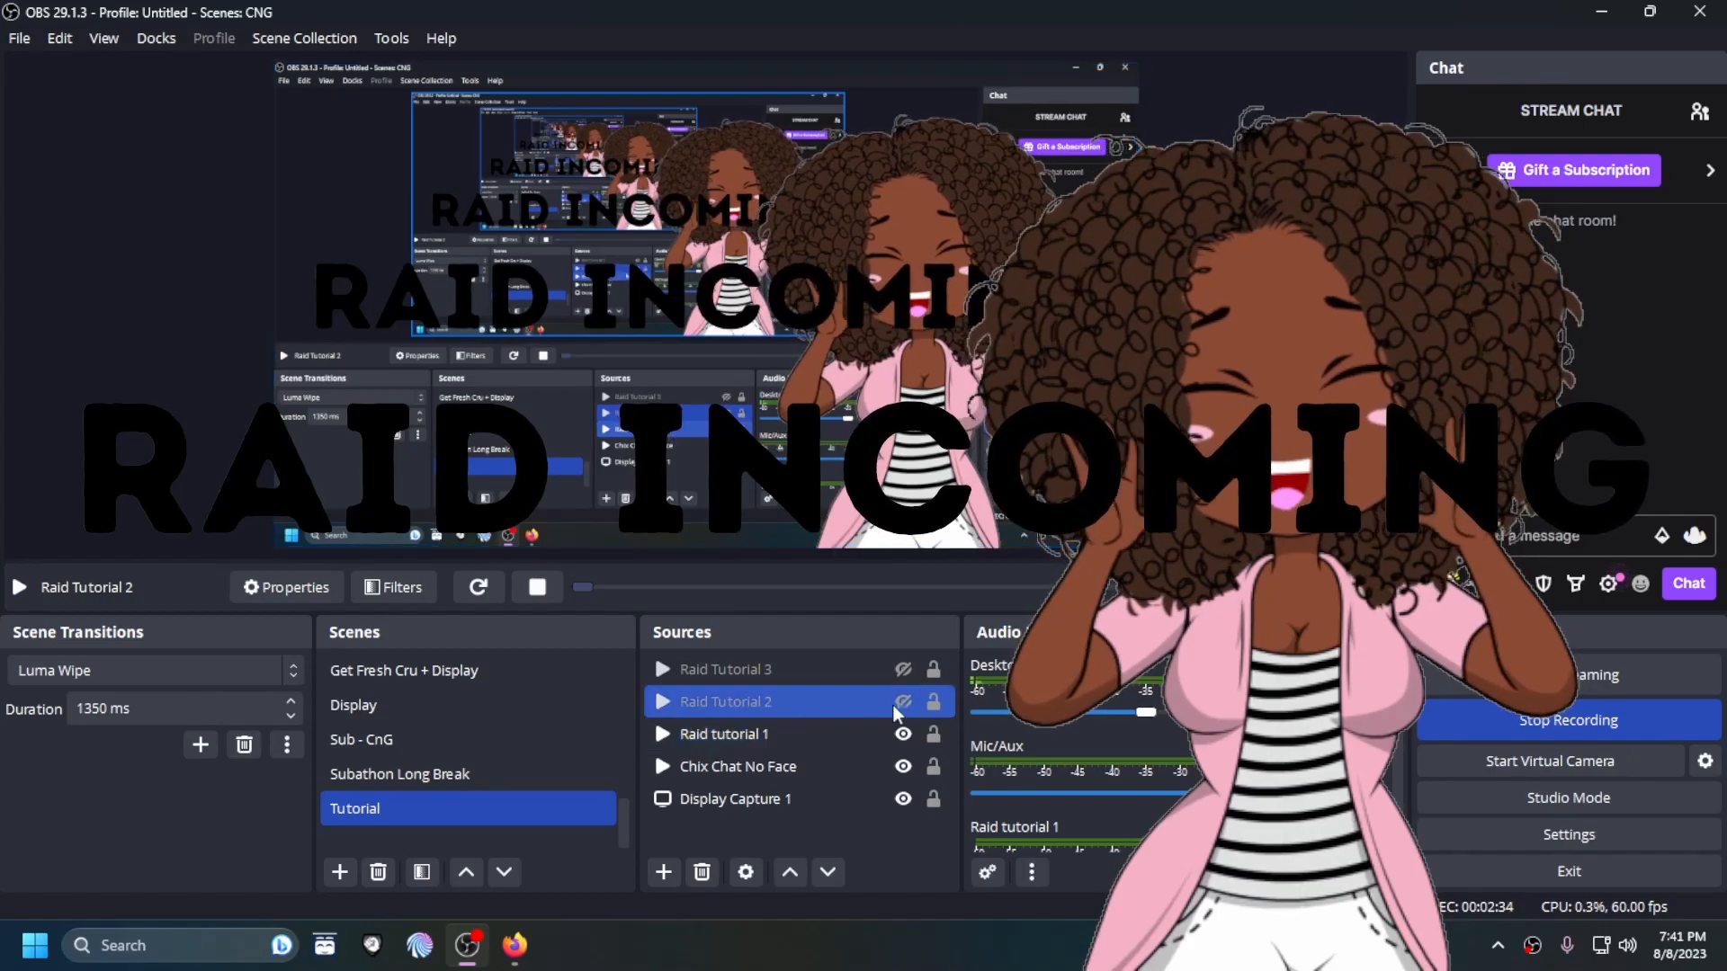
pyautogui.moveTo(795, 737); pyautogui.dragTo(787, 792)
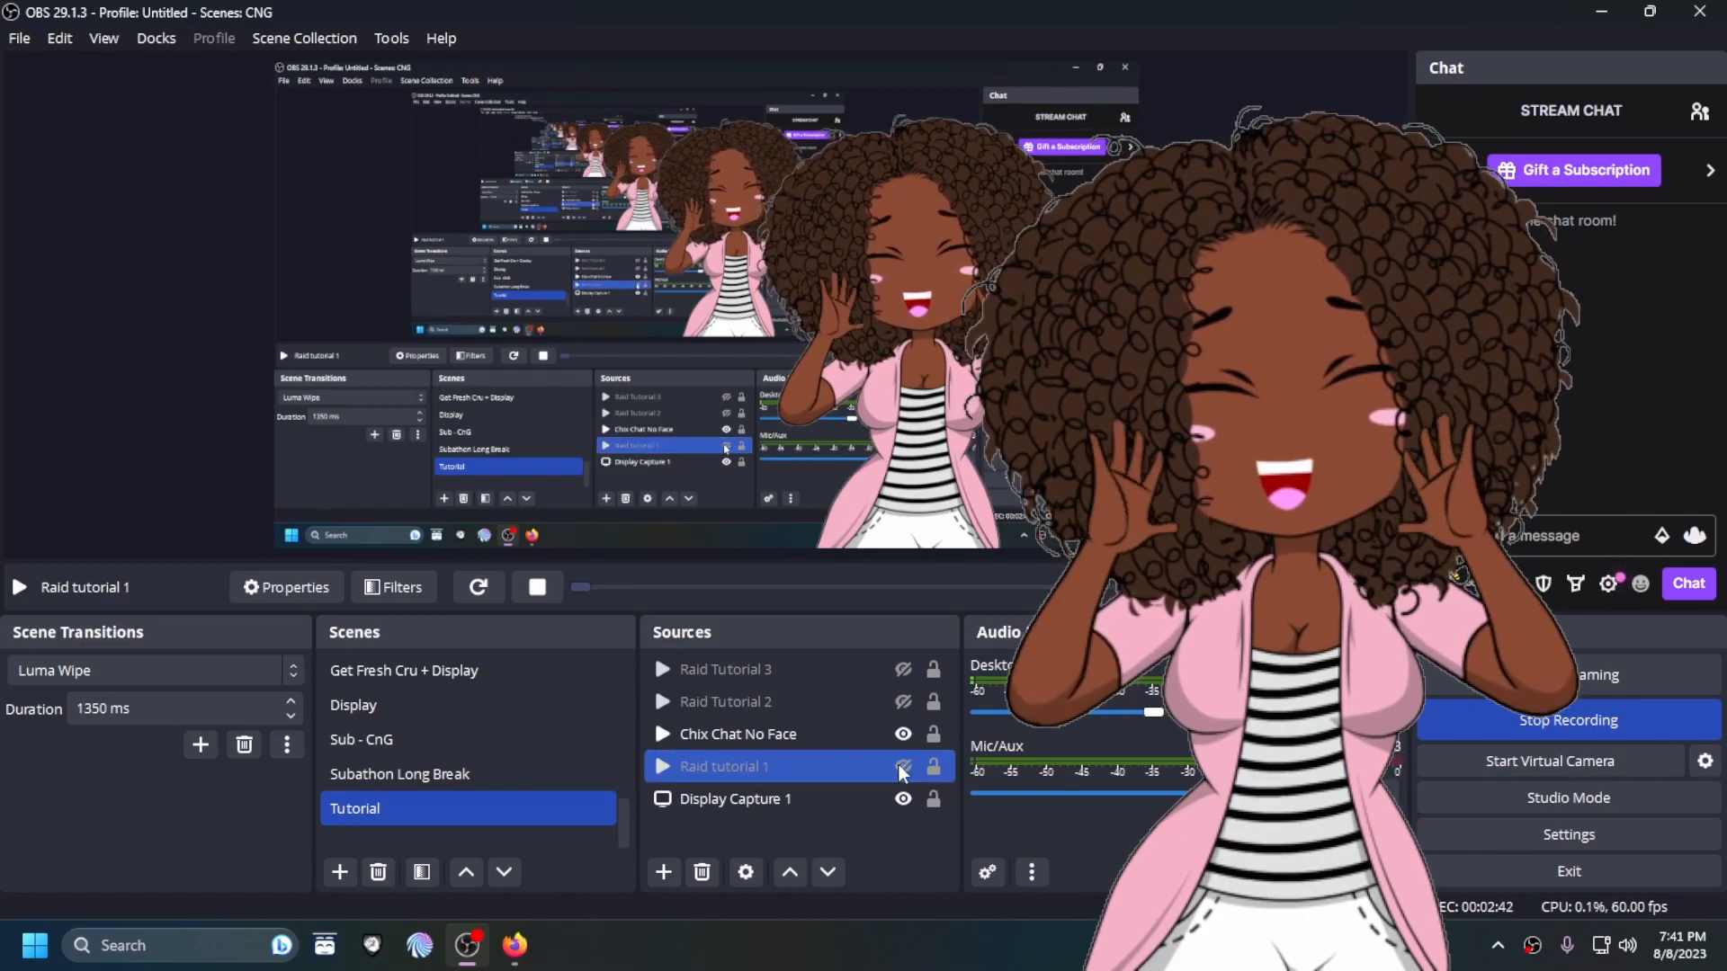
pyautogui.click(903, 766)
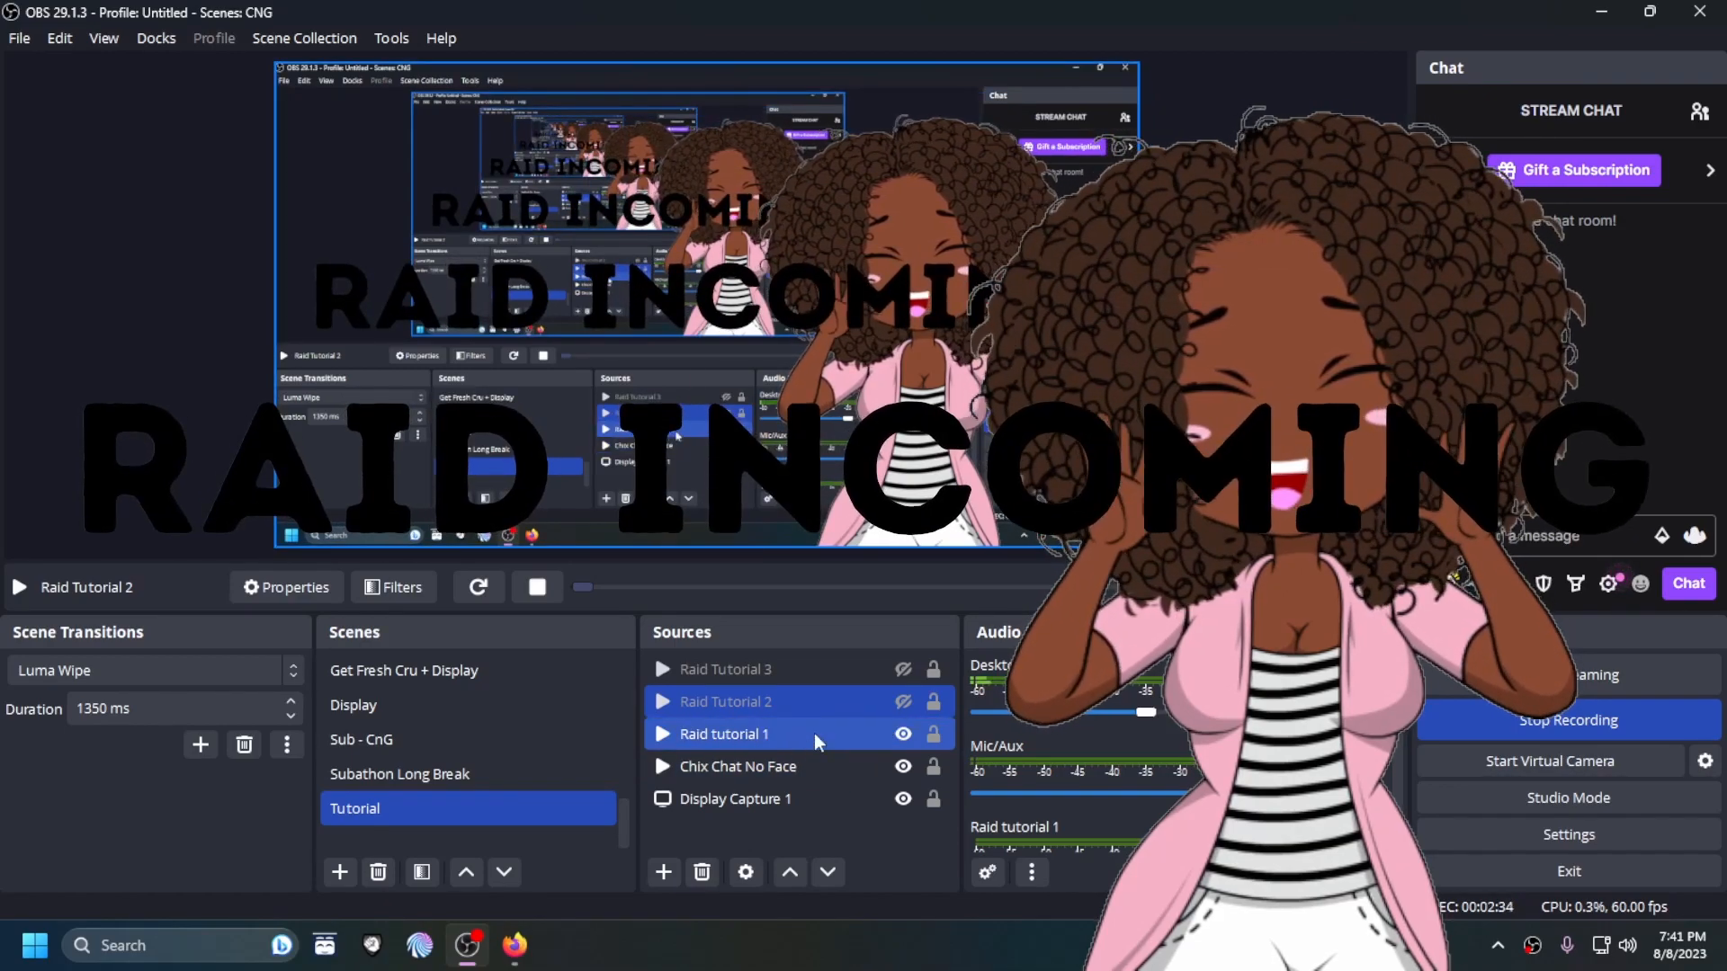
pyautogui.moveTo(795, 737); pyautogui.dragTo(786, 792)
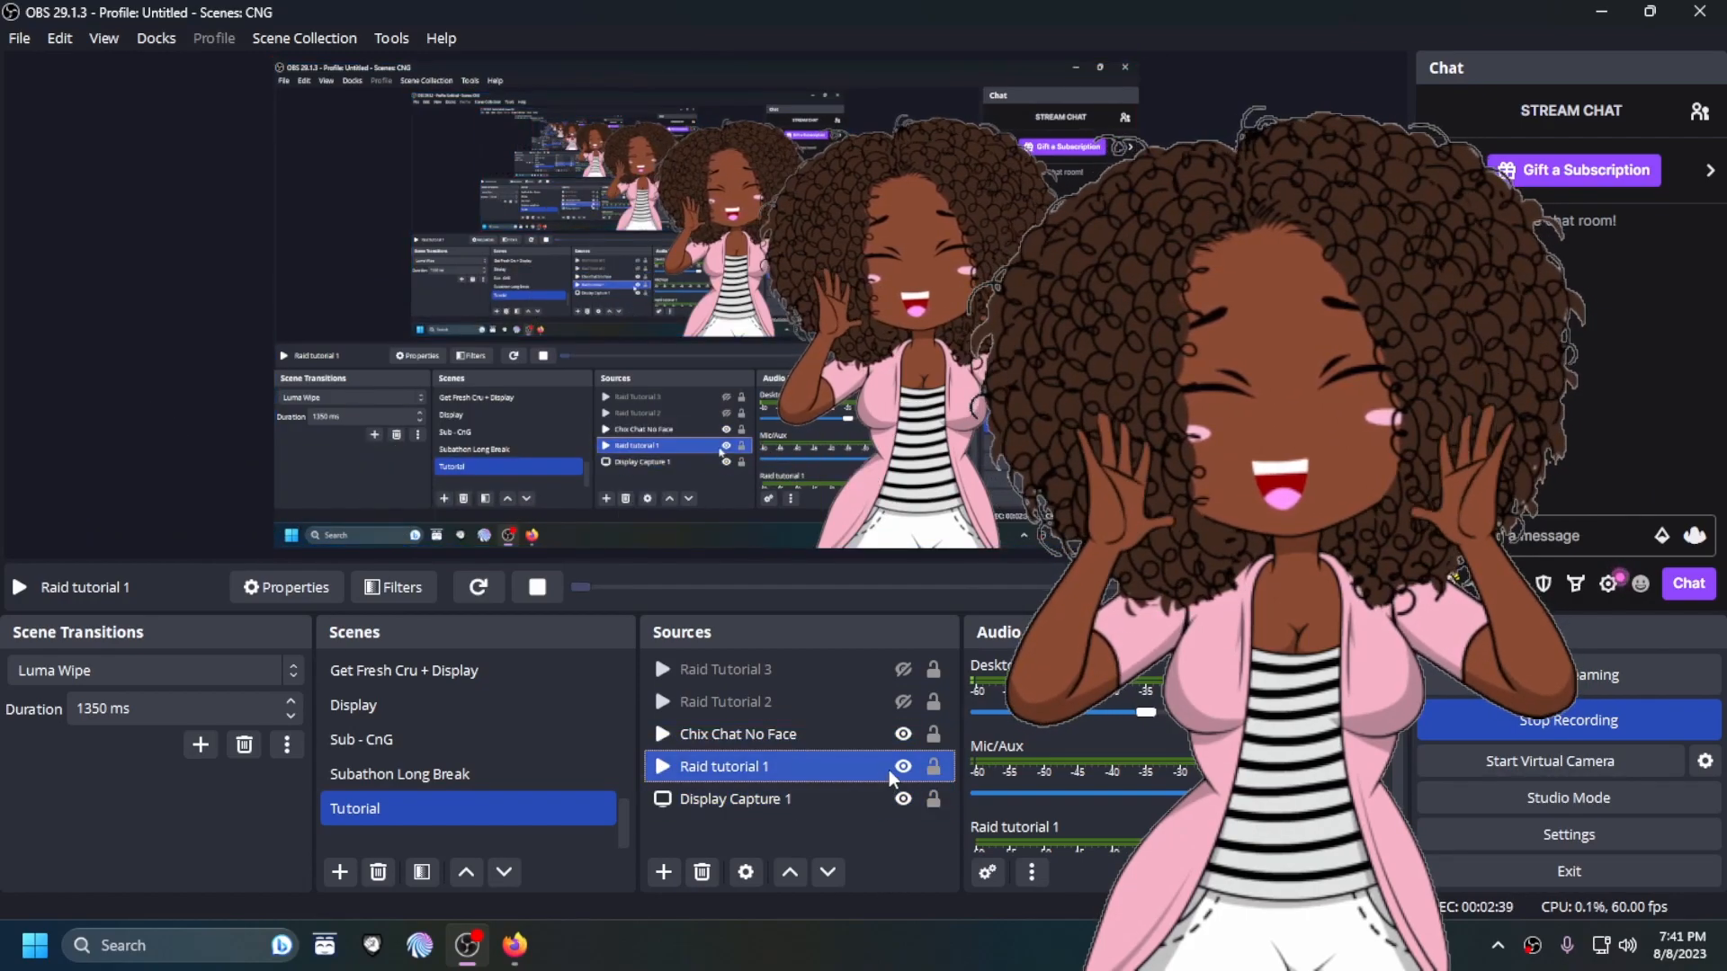
pyautogui.click(902, 767)
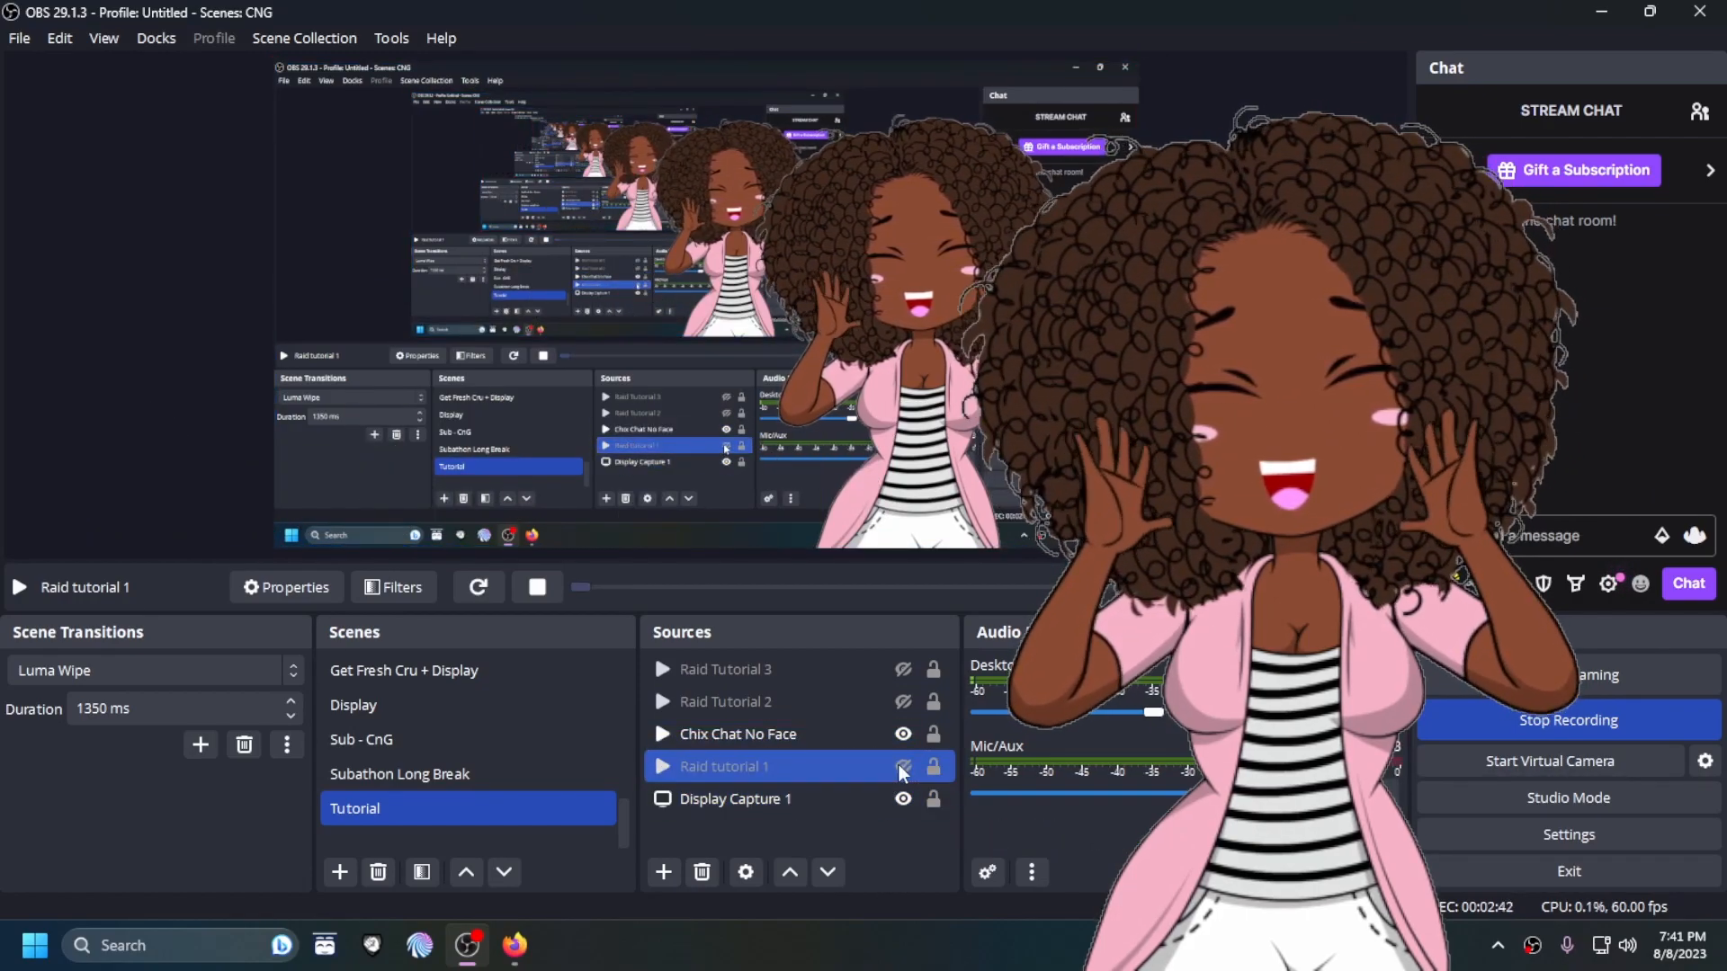
pyautogui.click(902, 766)
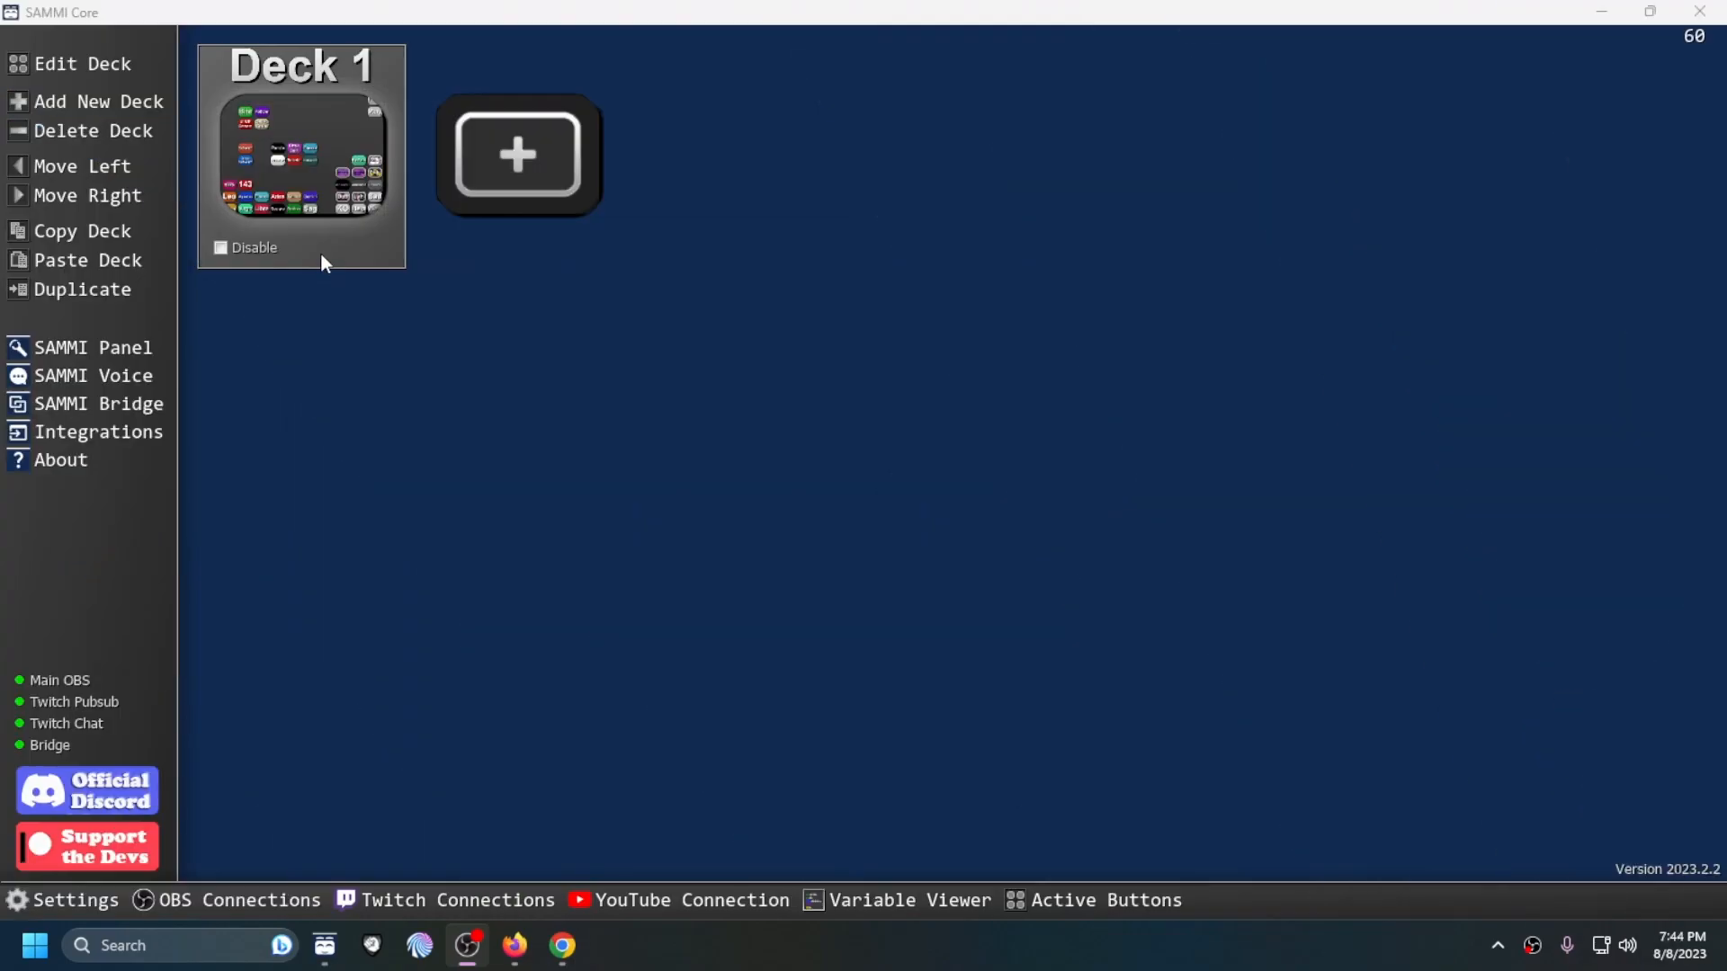
# Step: Switch to SAMMI Core and add a new button to Deck 1 in the third row, seventh column
pyautogui.doubleClick(322, 258)
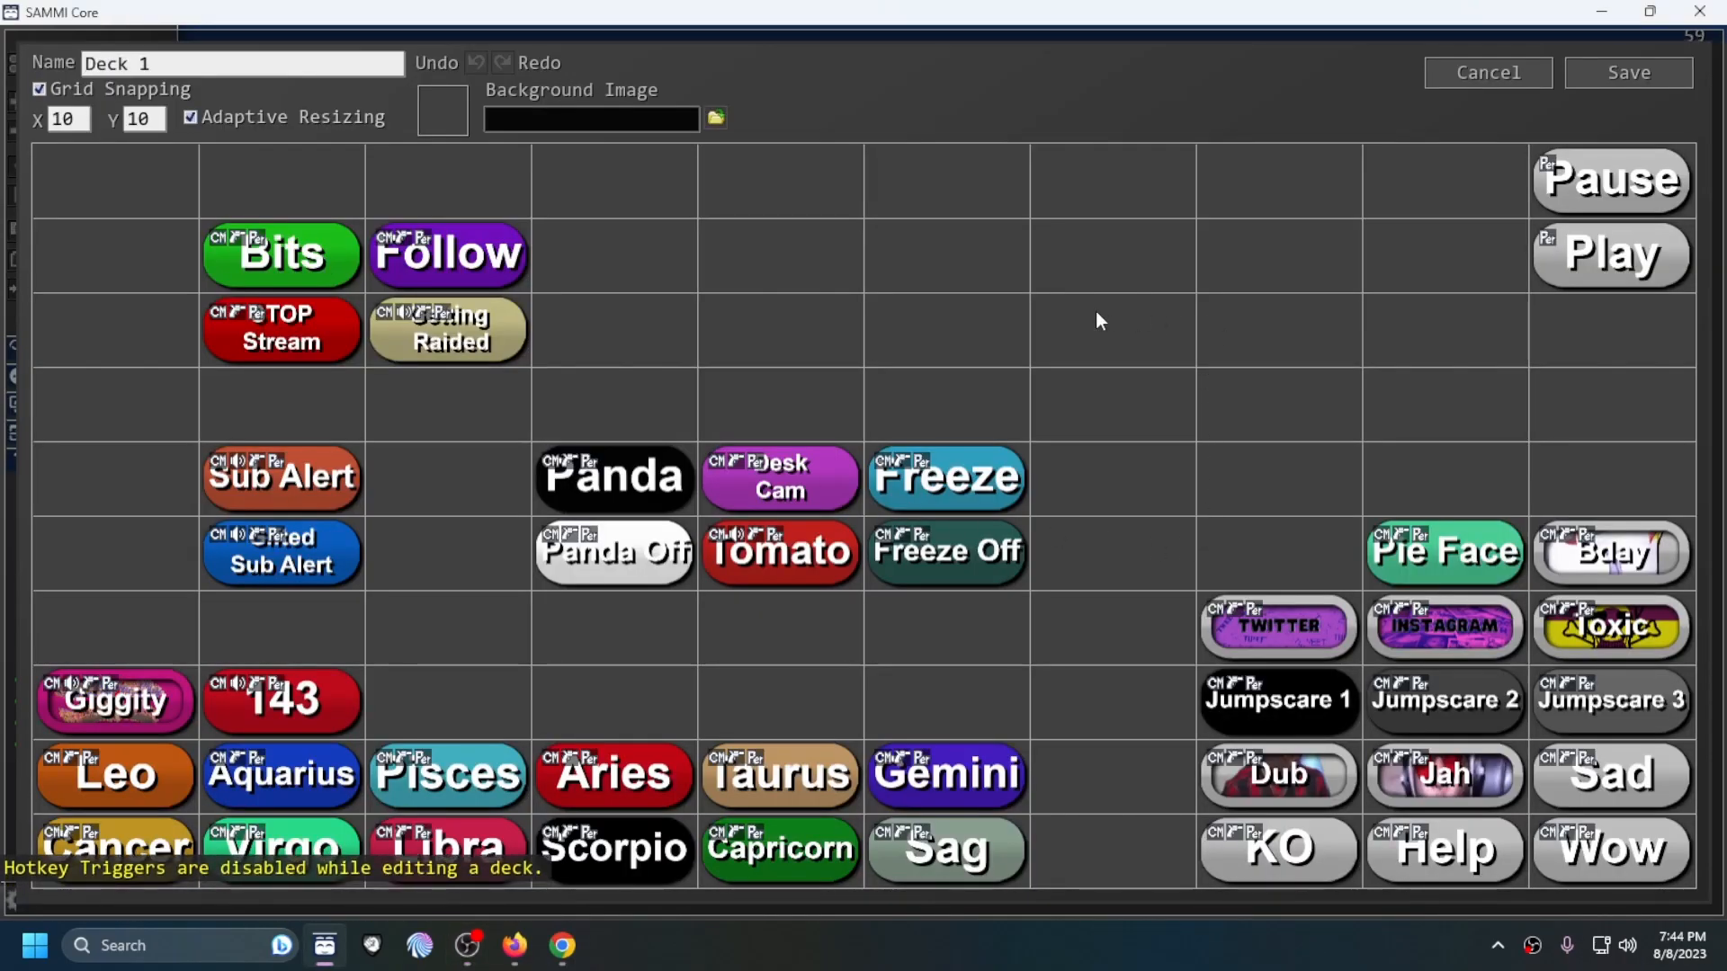
pyautogui.rightClick(1130, 331)
pyautogui.click(1168, 326)
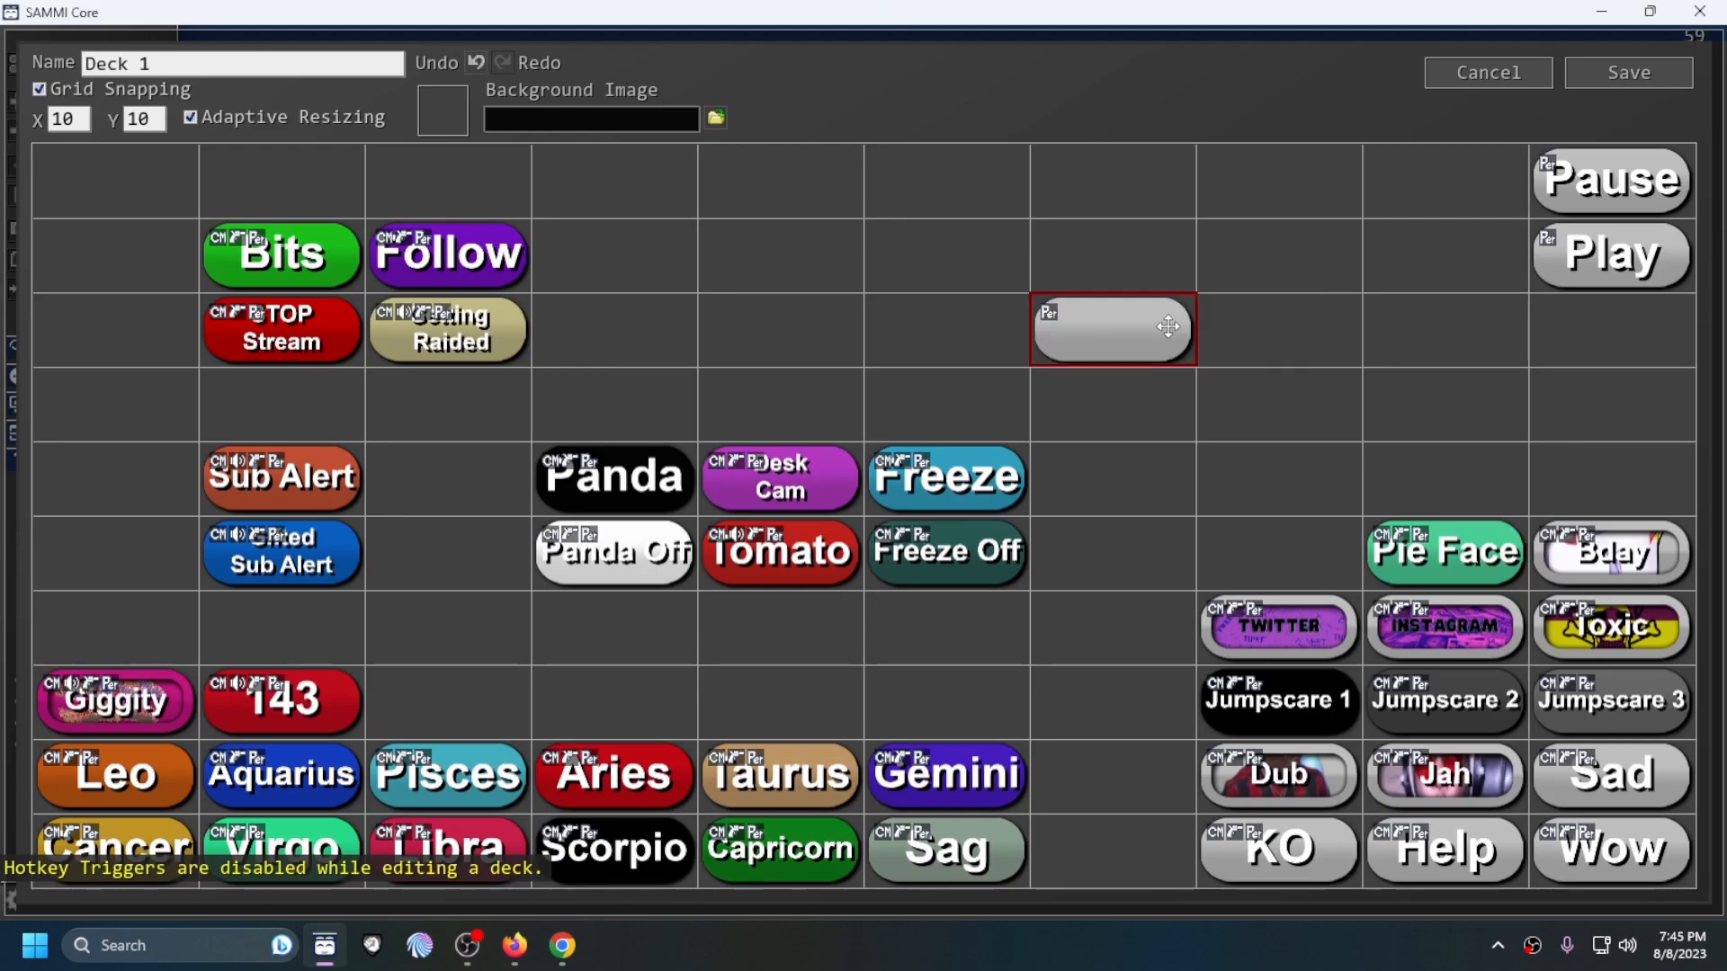
# Step: Open the new button's commands, label it Raid, and add a Source Change Visibility command
pyautogui.doubleClick(1131, 331)
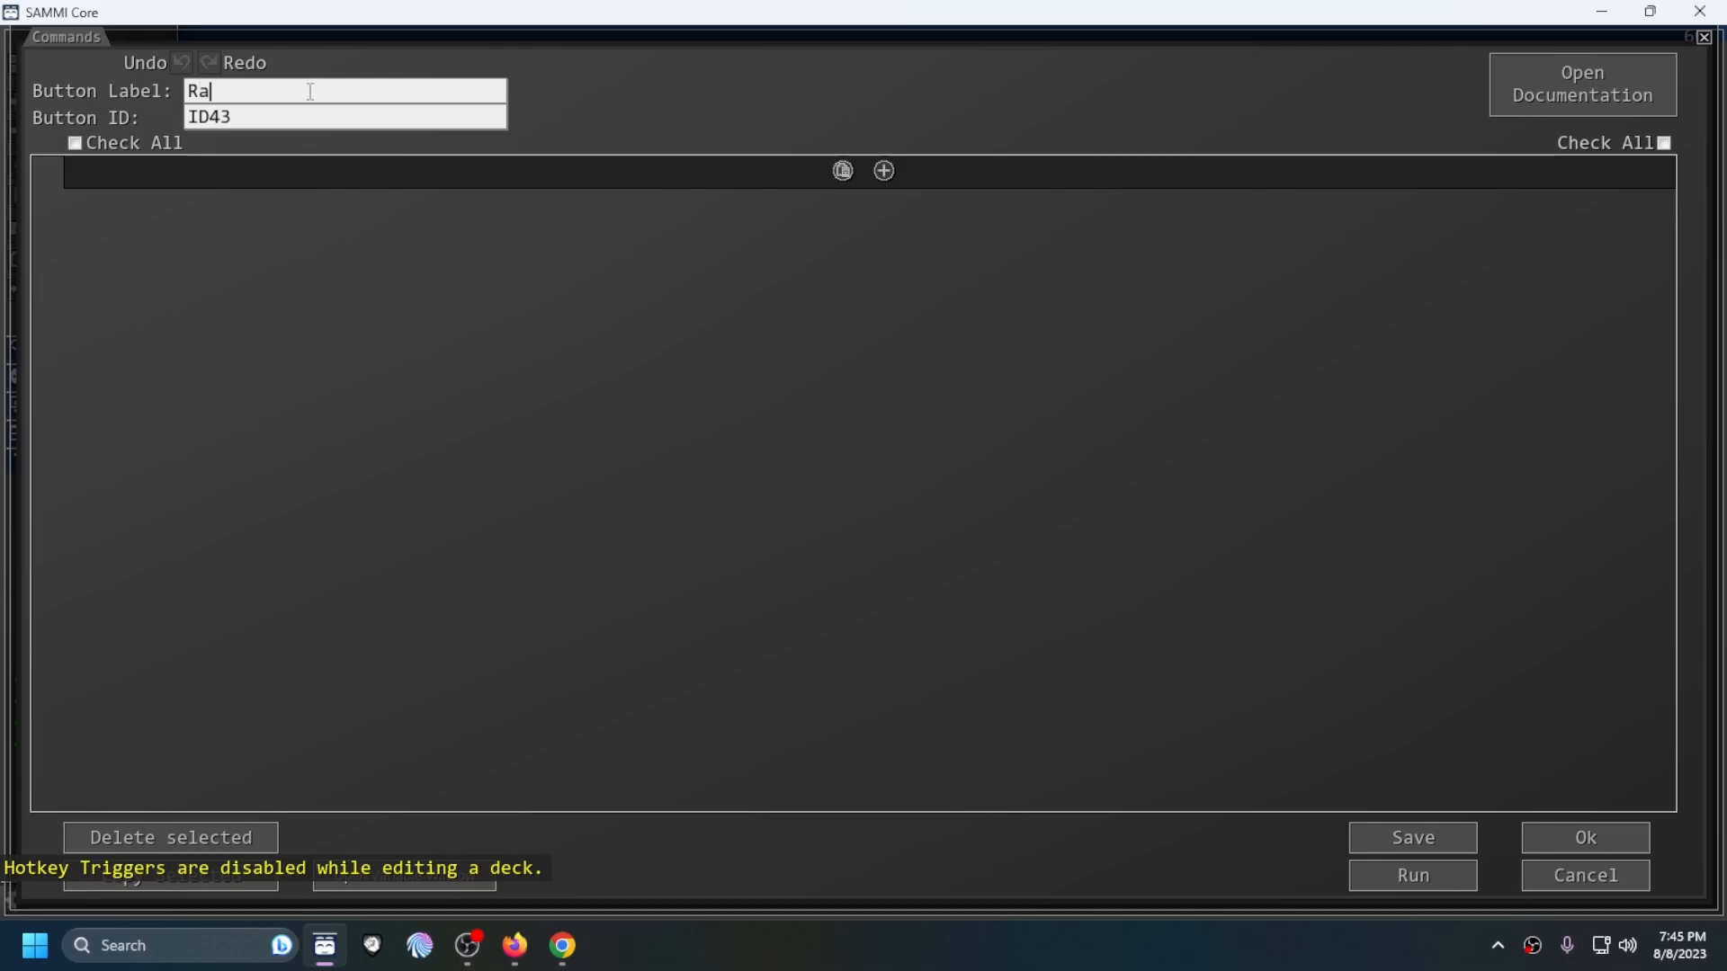
pyautogui.click(884, 170)
pyautogui.moveTo(963, 240)
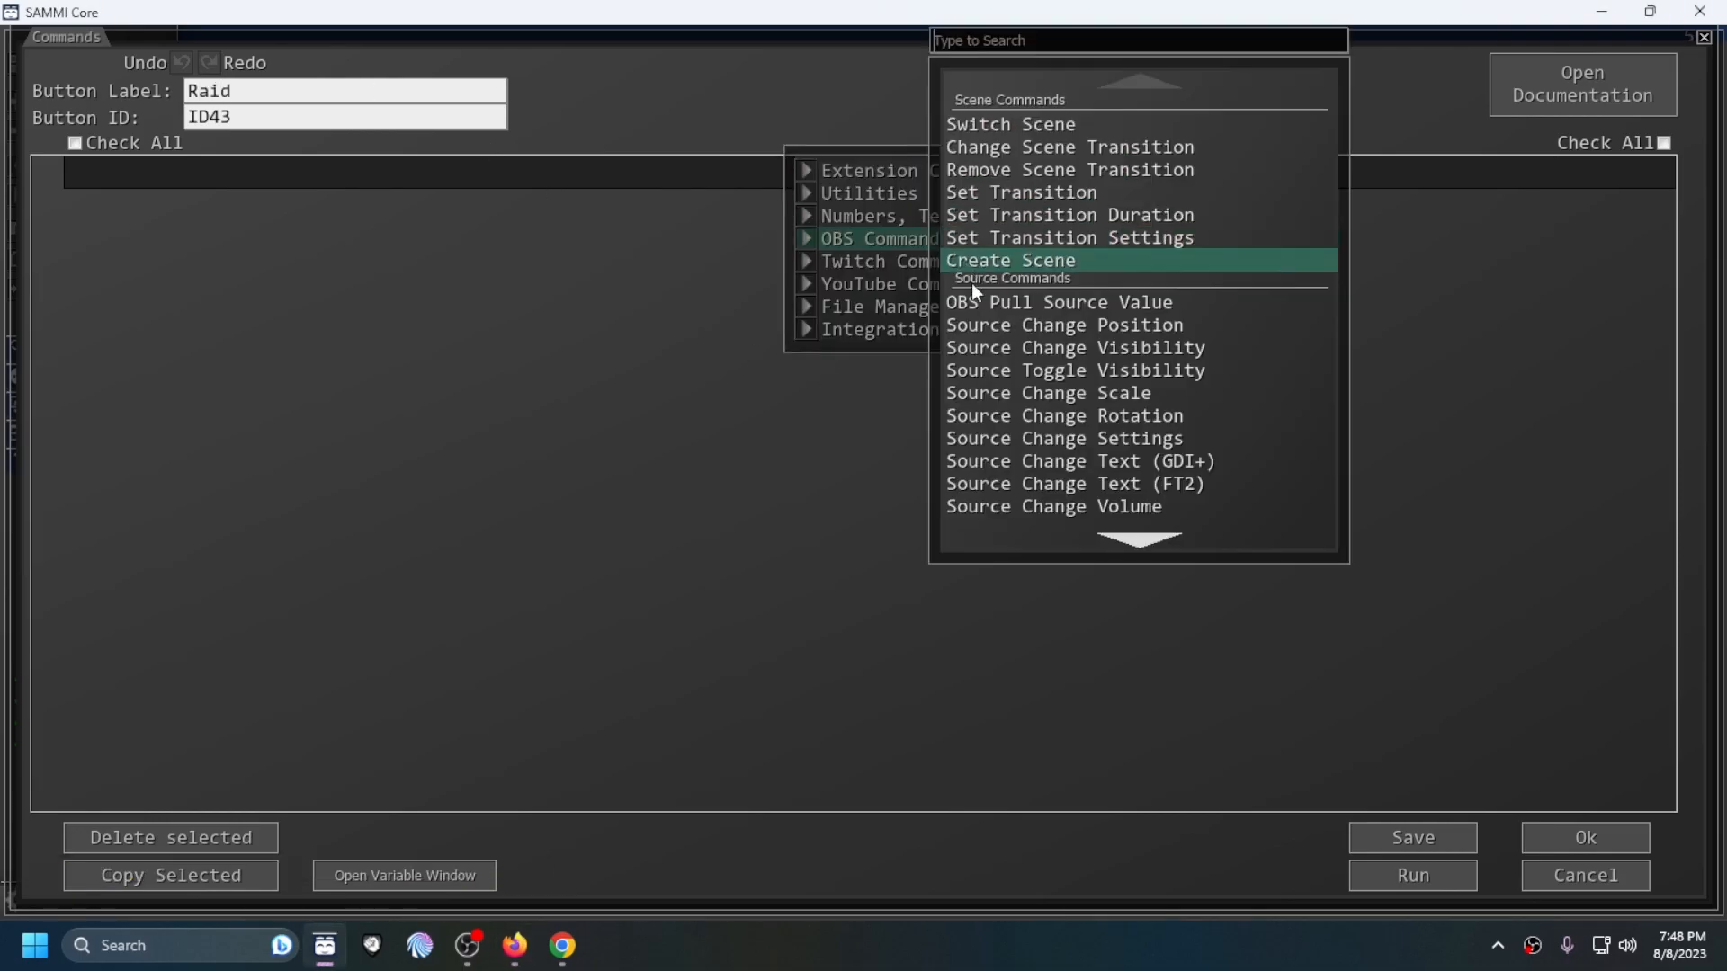
pyautogui.click(1076, 351)
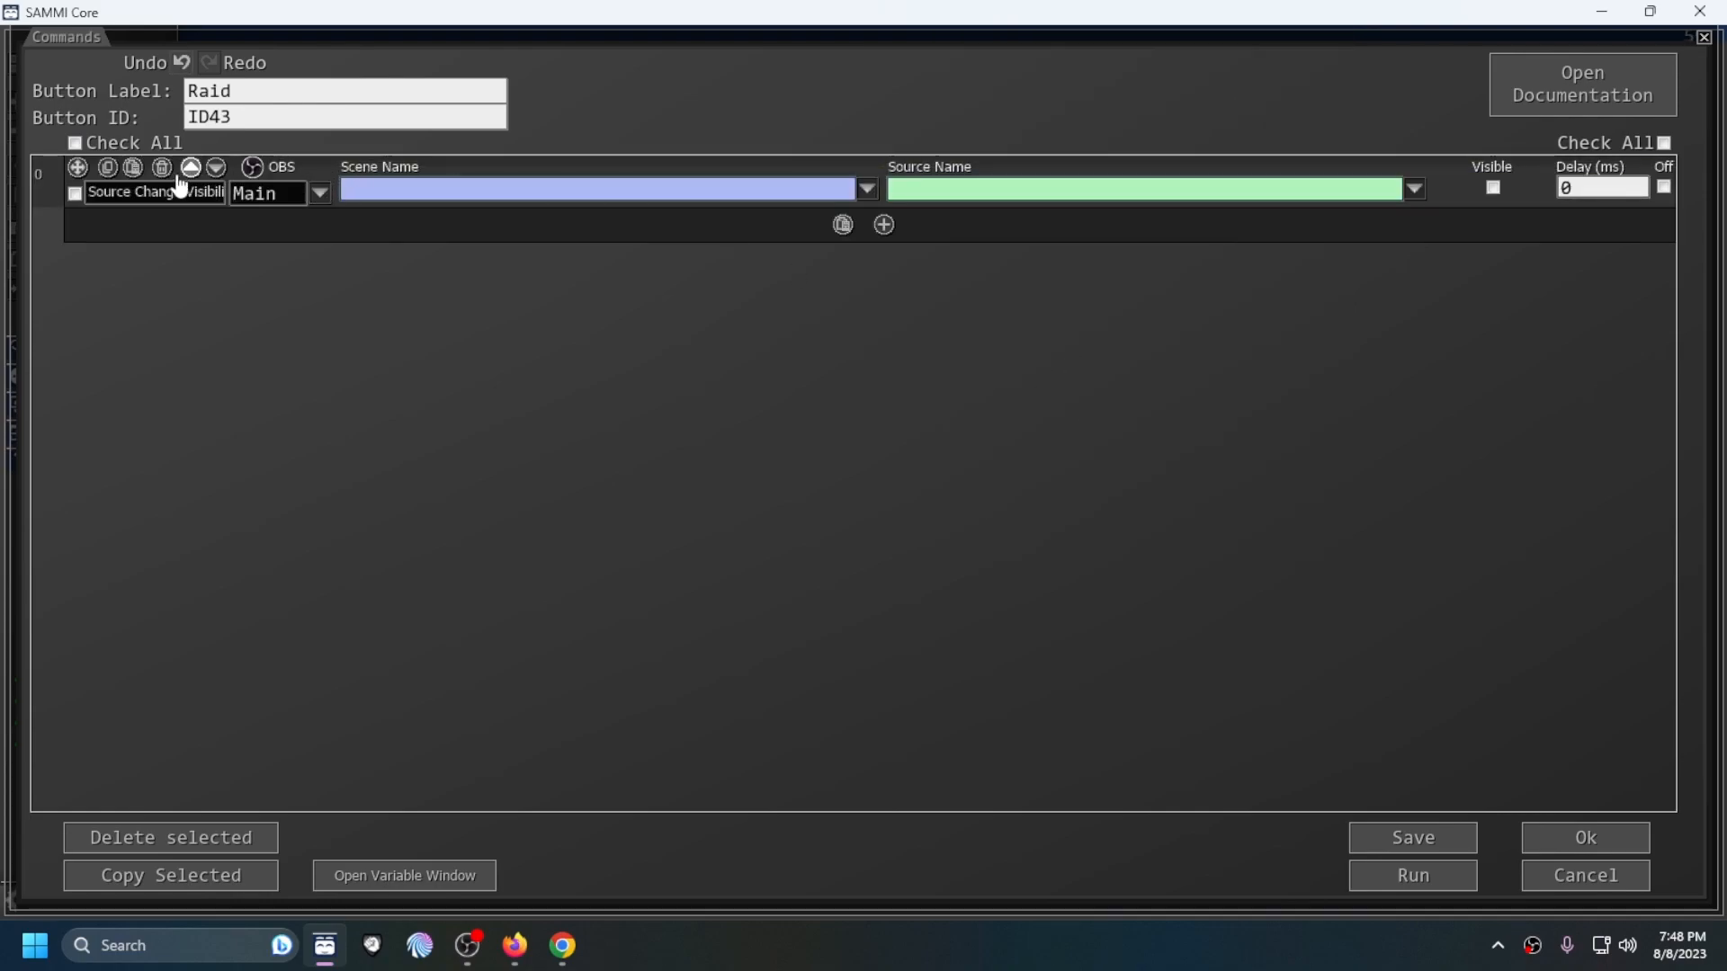
# Step: Duplicate the Source Change Visibility command and delete the surplus copy to leave six identical commands
pyautogui.click(133, 169)
pyautogui.click(133, 169)
pyautogui.click(133, 169)
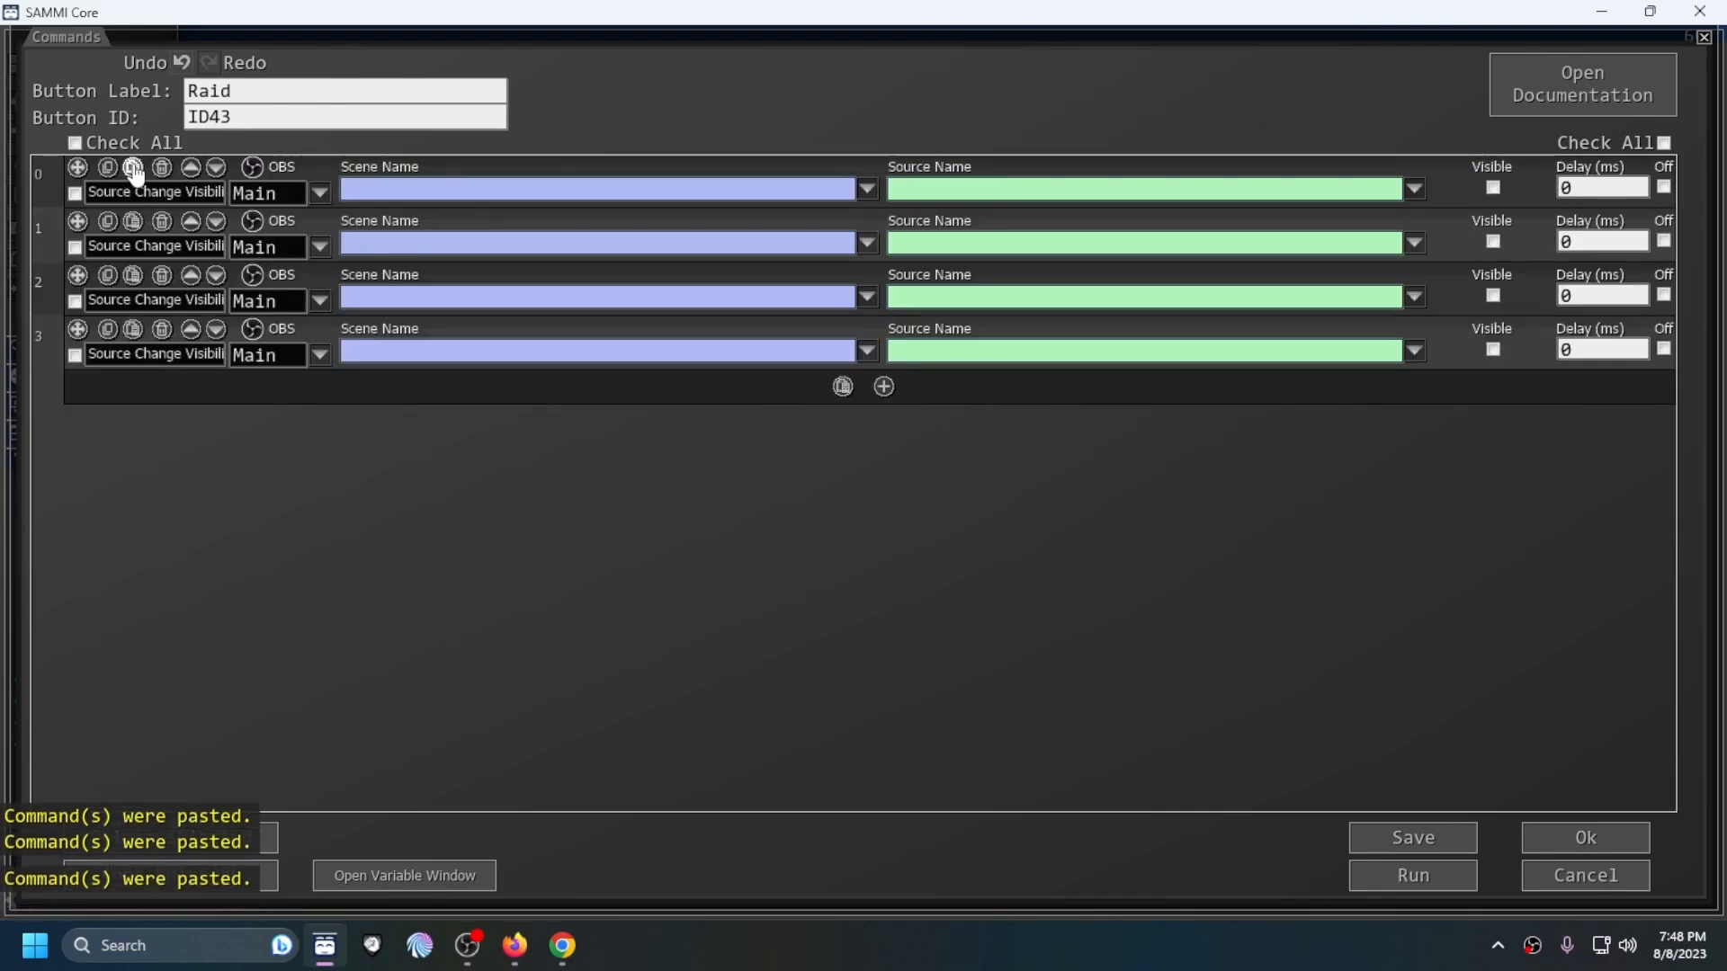
pyautogui.click(133, 169)
pyautogui.click(134, 169)
pyautogui.click(133, 169)
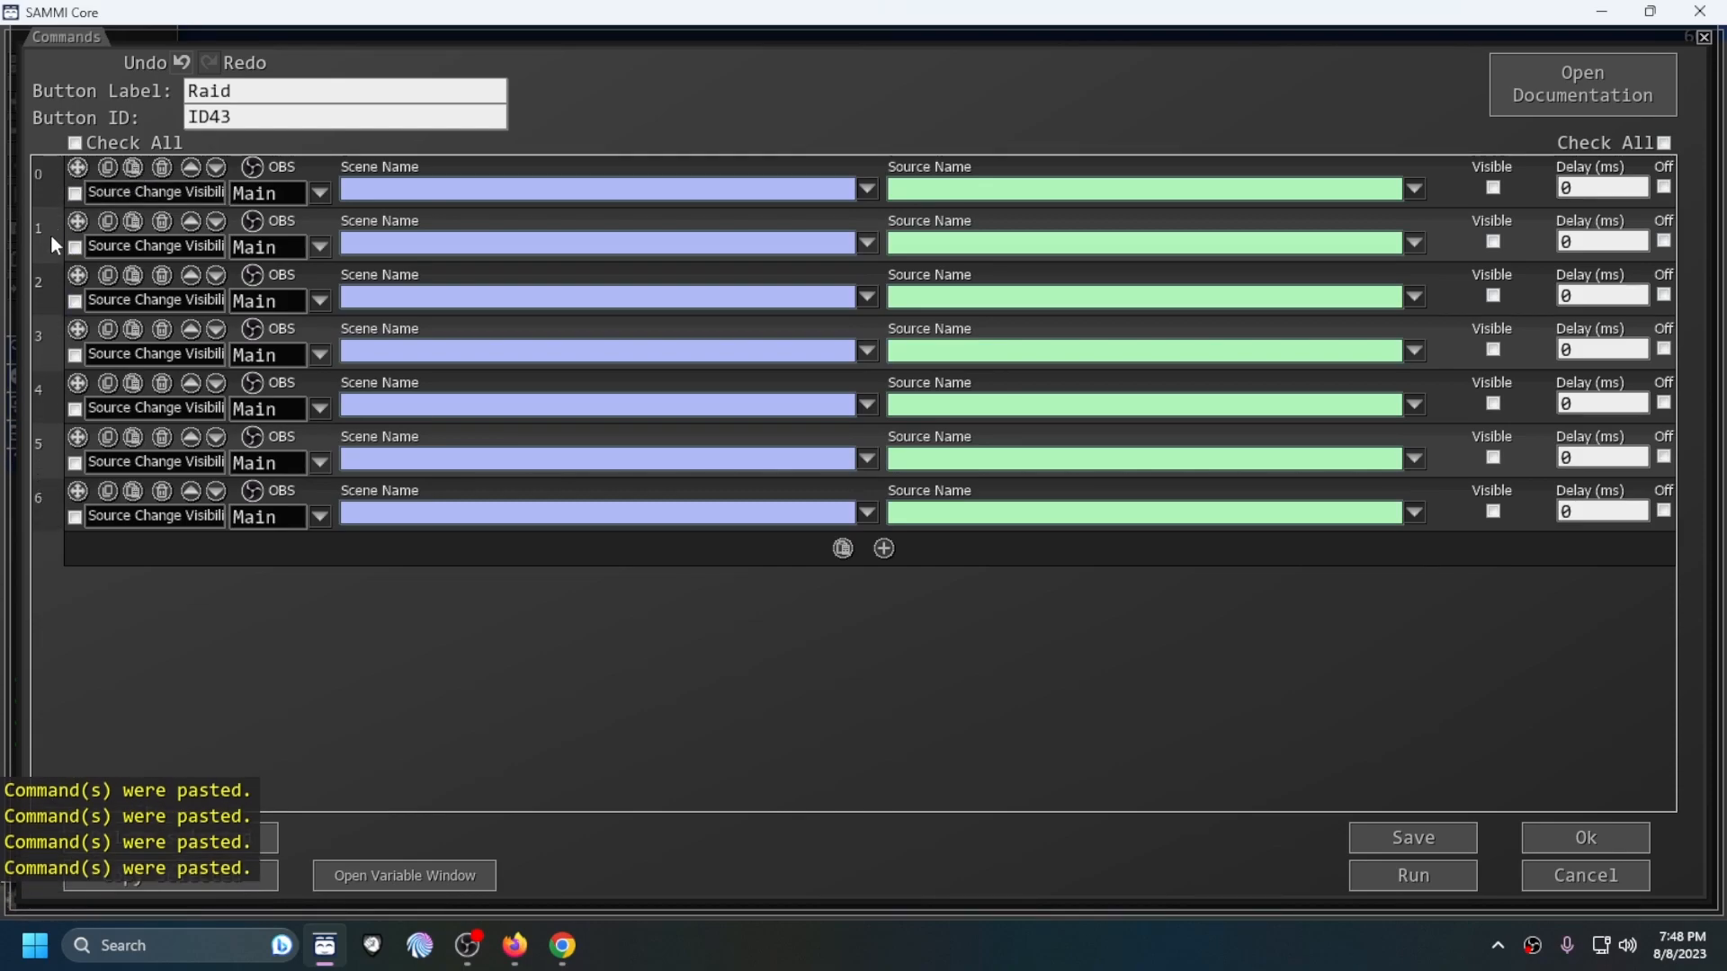
pyautogui.click(162, 495)
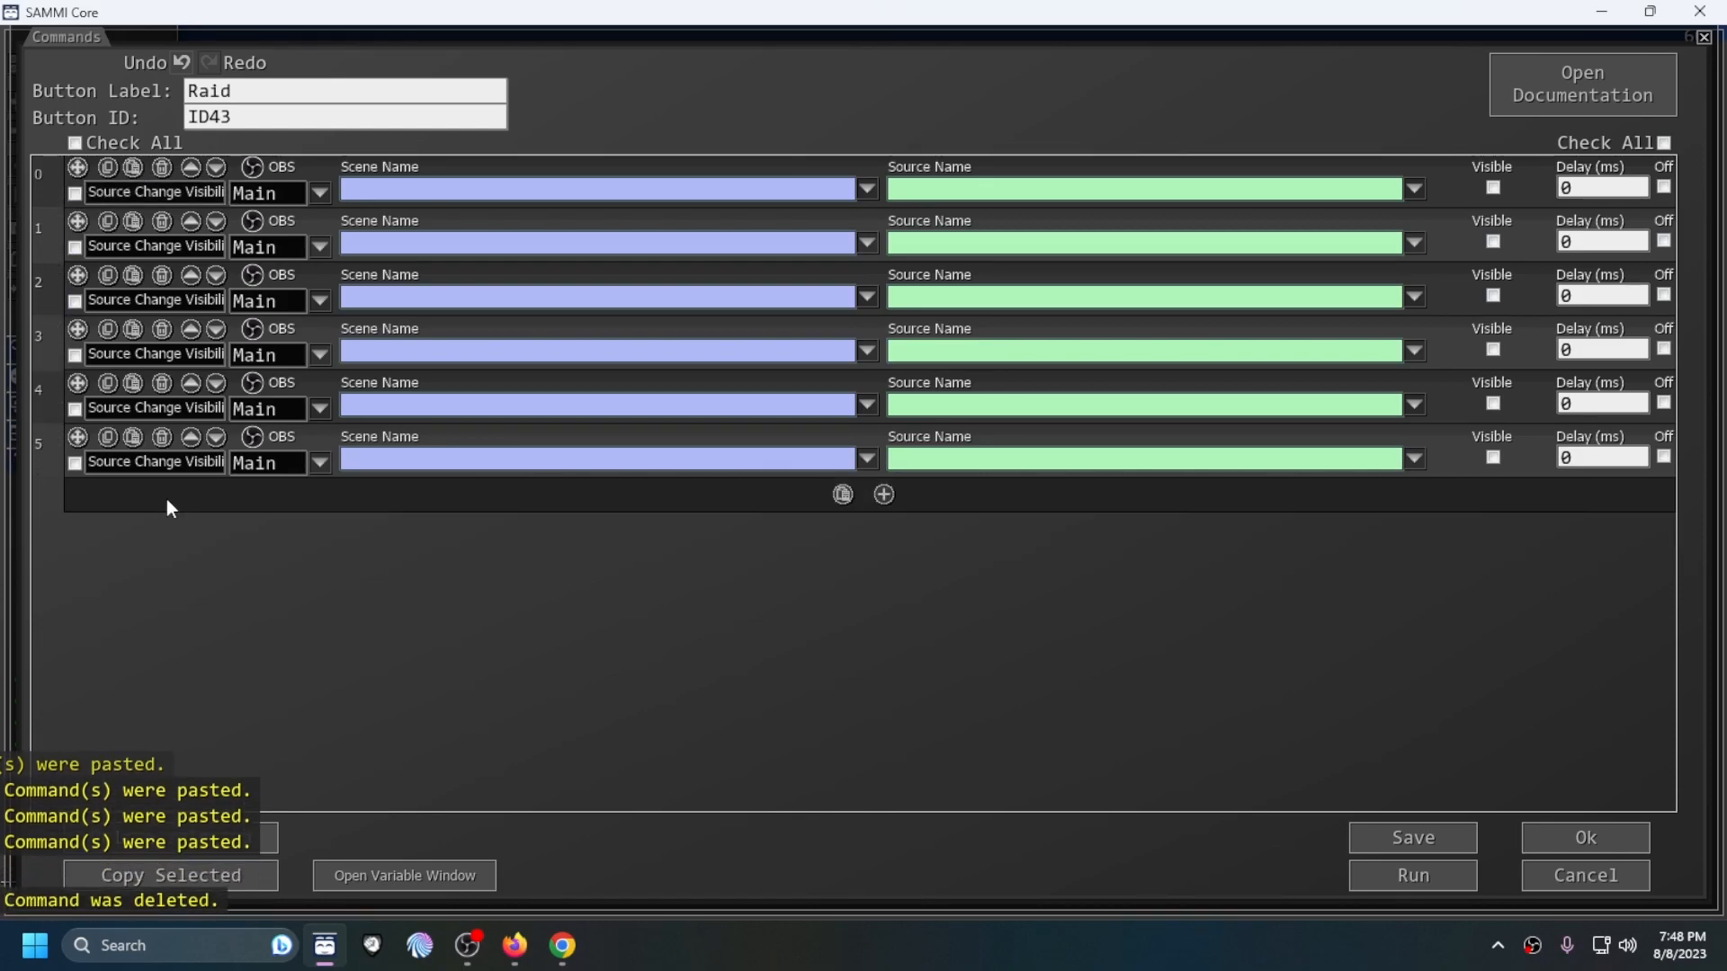
# Step: Set the scene name of all six visibility commands to Tutorial
pyautogui.click(868, 190)
pyautogui.click(893, 544)
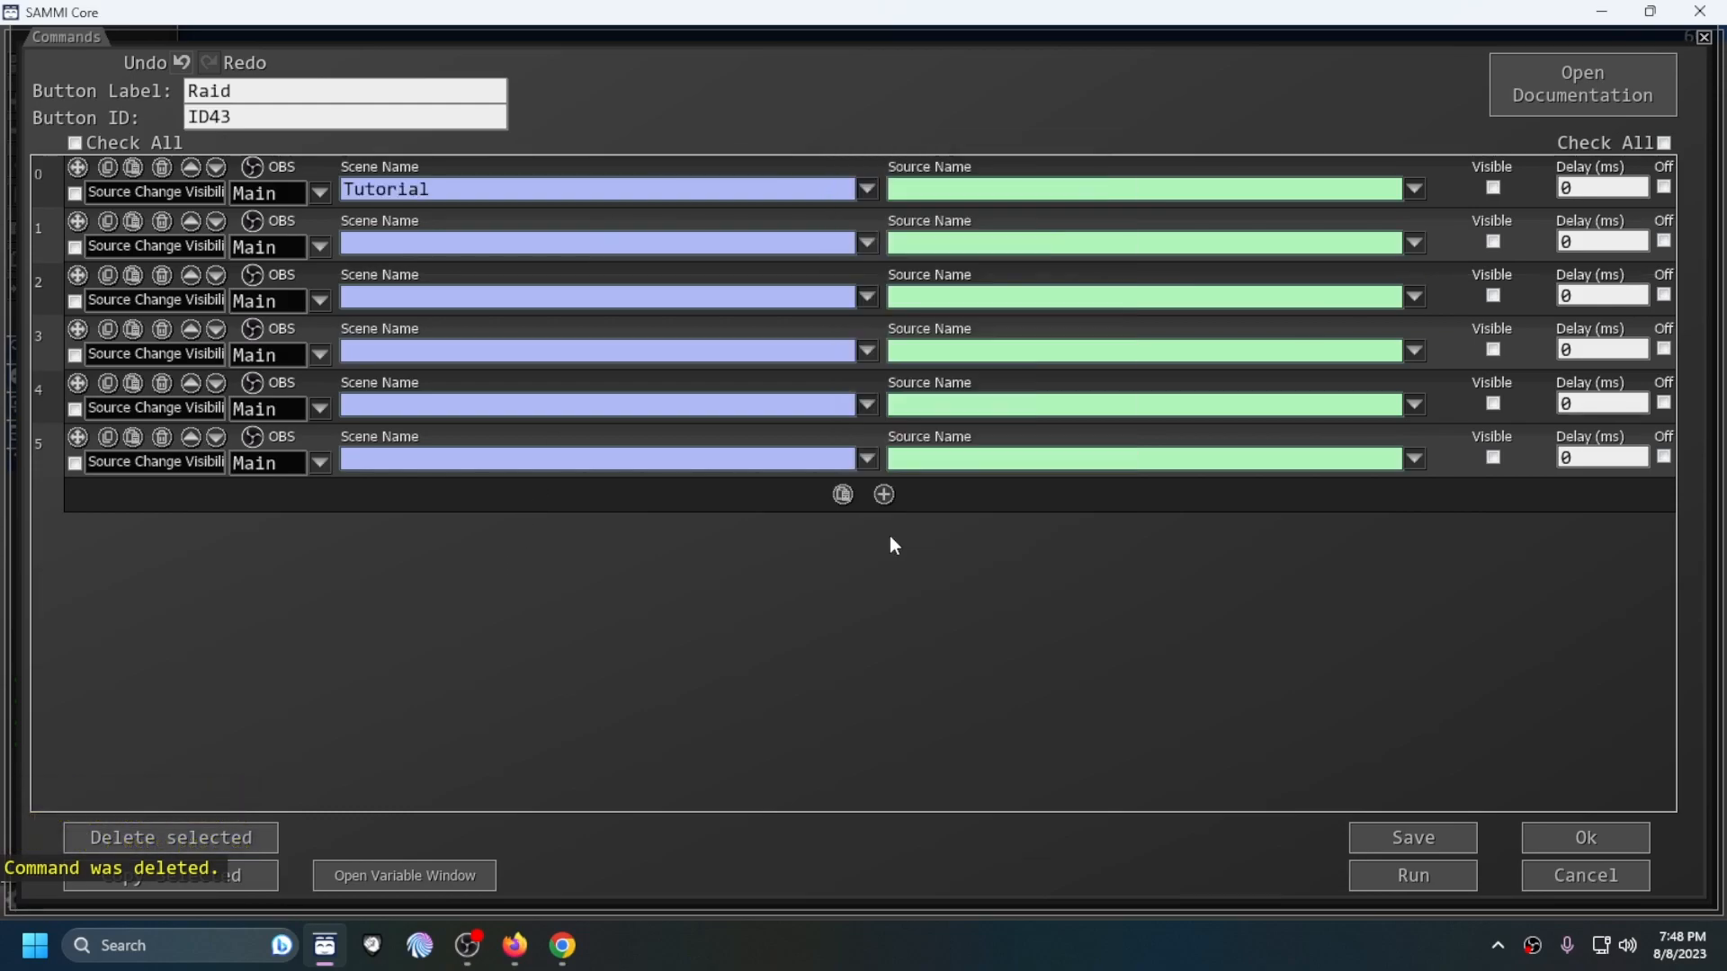
pyautogui.click(868, 243)
pyautogui.click(939, 590)
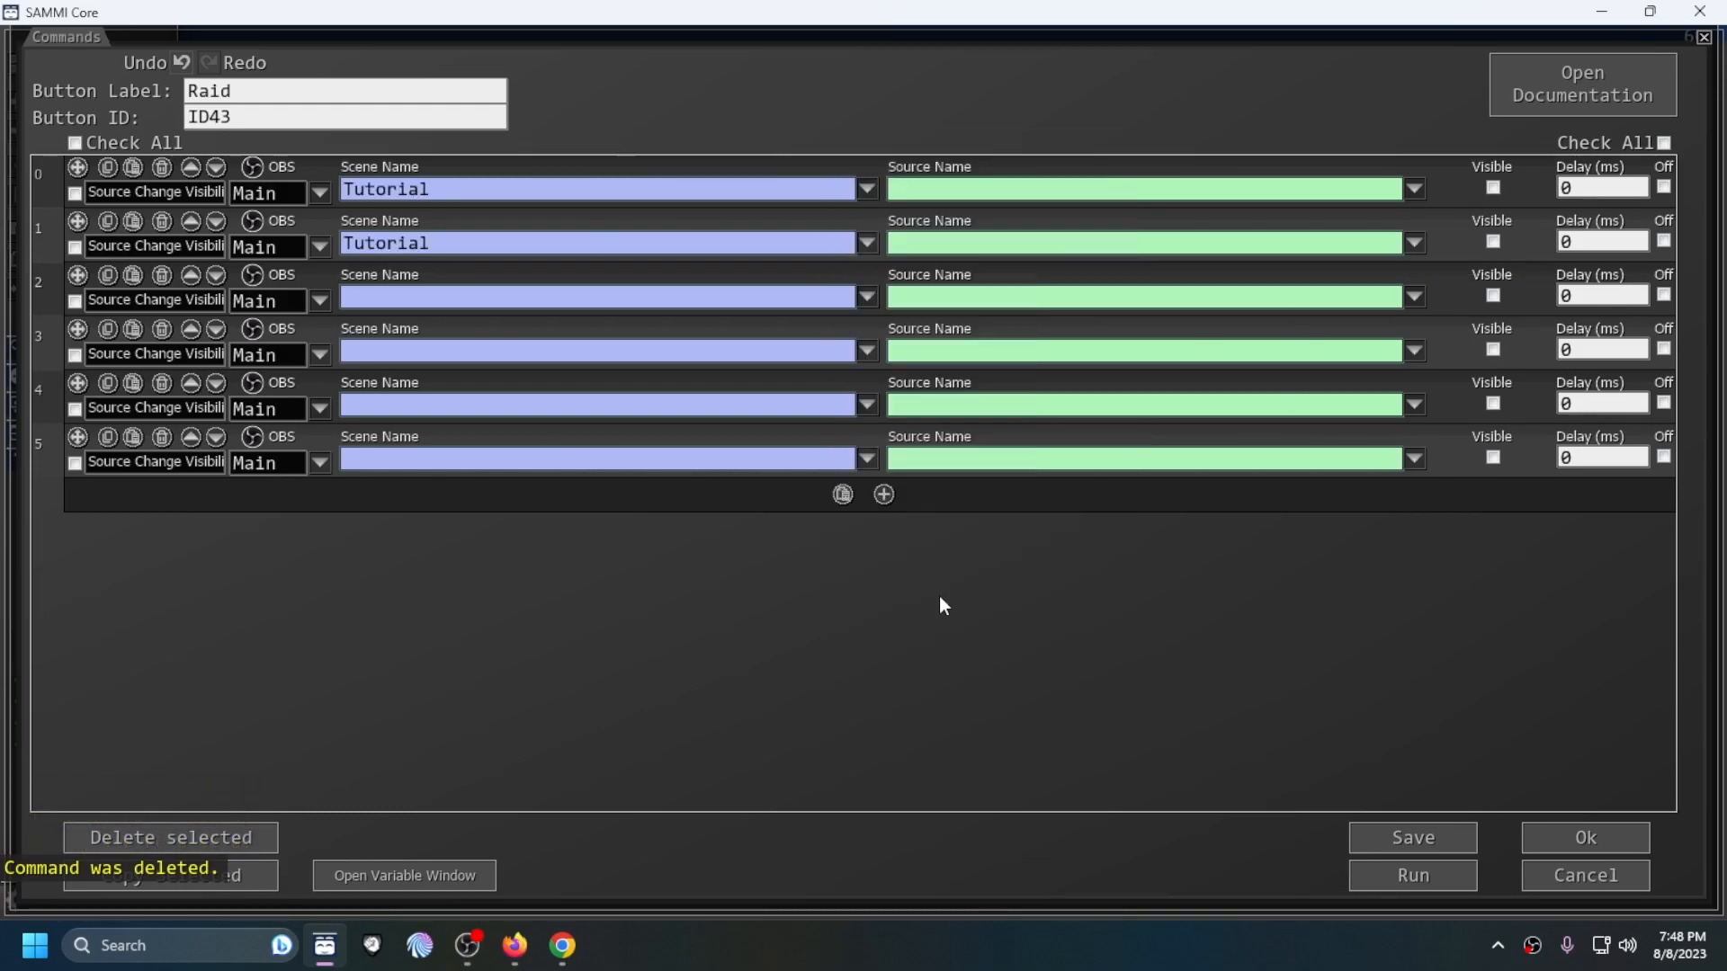
pyautogui.click(868, 297)
pyautogui.click(923, 644)
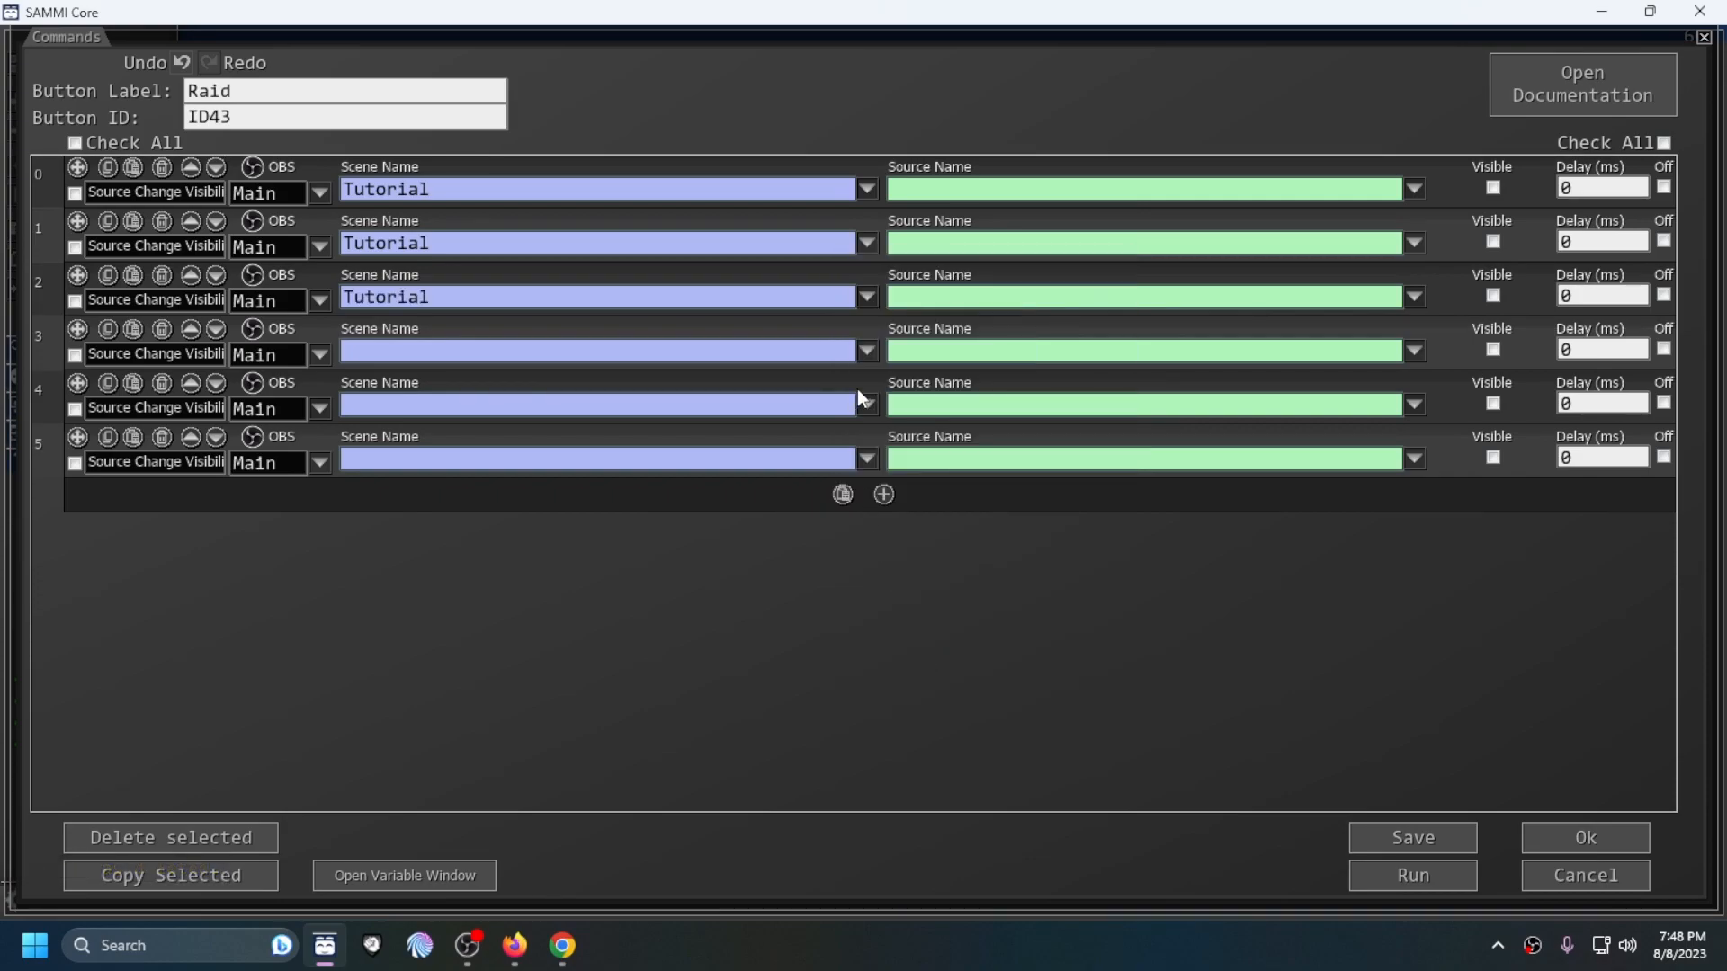
pyautogui.click(861, 347)
pyautogui.click(927, 685)
pyautogui.click(867, 405)
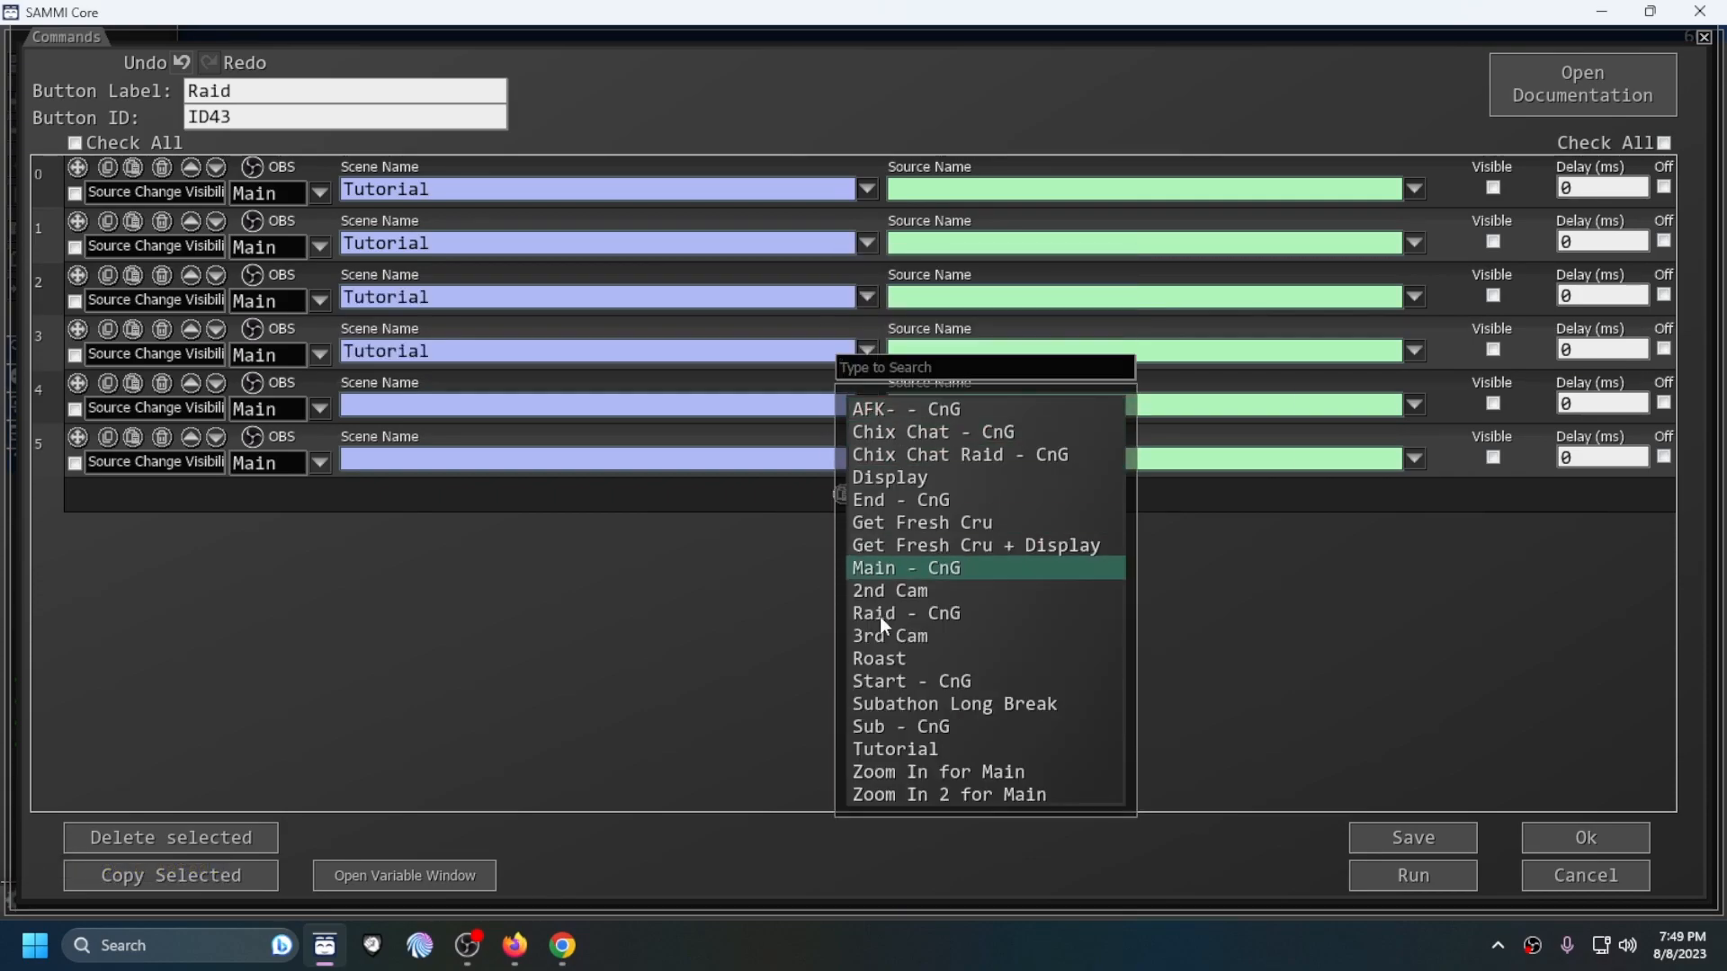
pyautogui.click(890, 750)
pyautogui.click(867, 458)
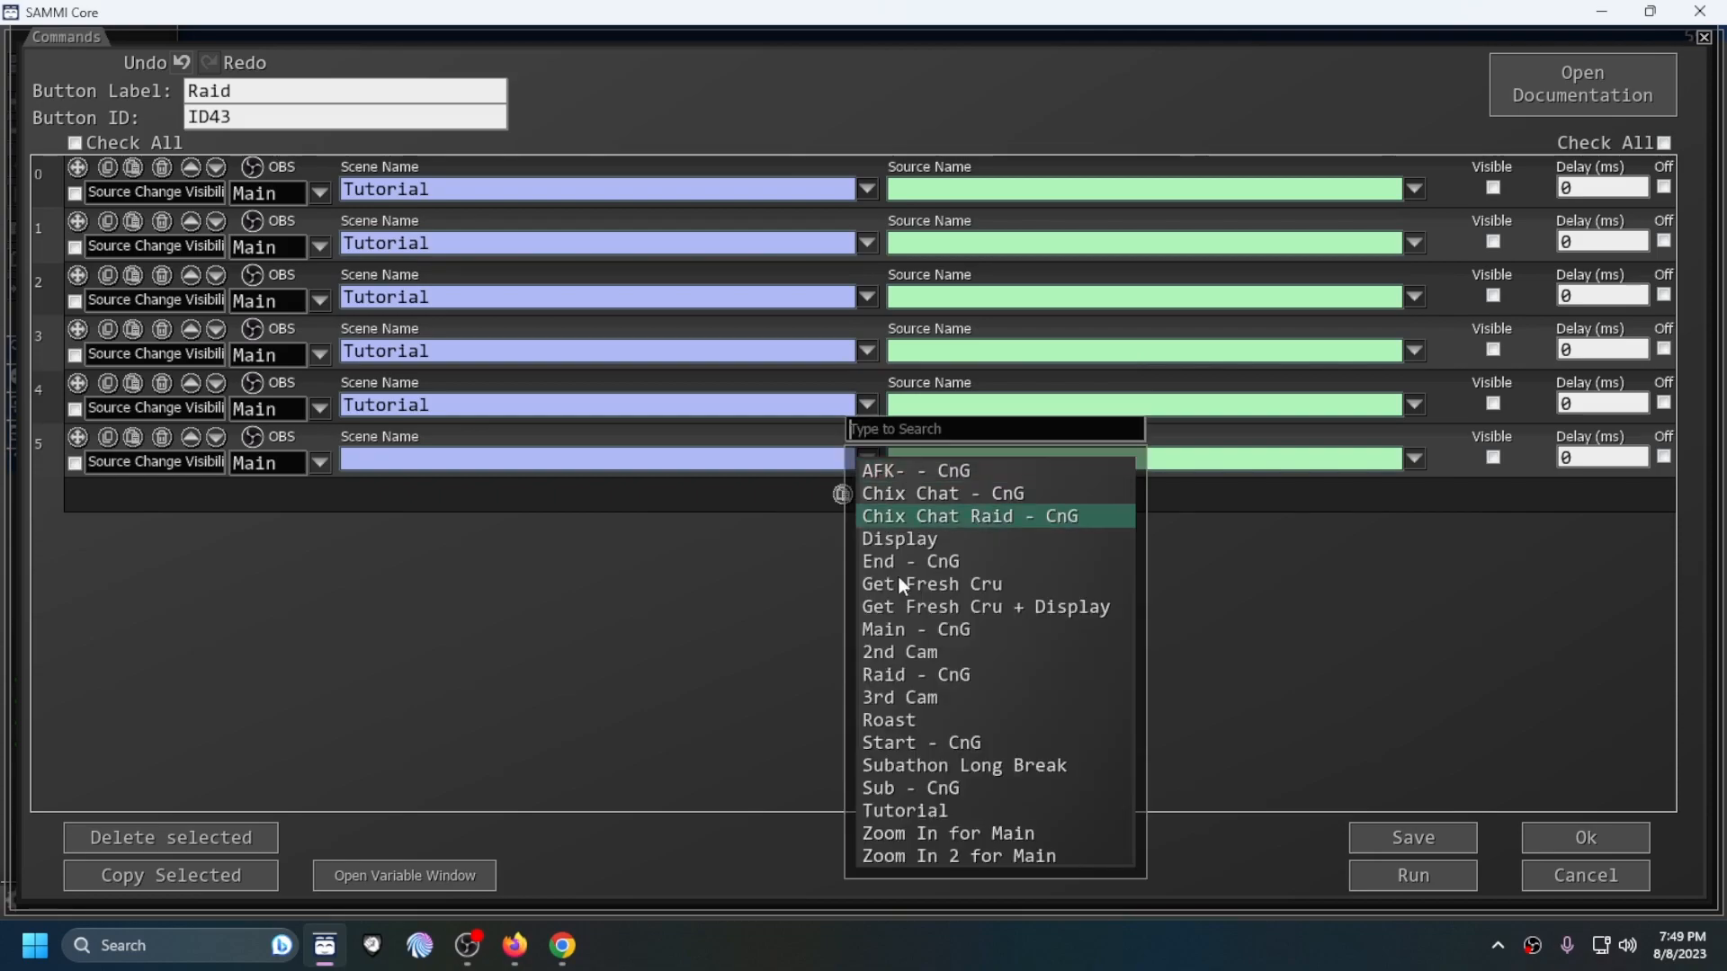
pyautogui.click(915, 809)
# Step: Make commands 0 to 2 show Raid tutorial 1, Raid Tutorial 2 and Raid Tutorial 3, with delays of 0, 11000 and 16000 ms
pyautogui.click(1410, 190)
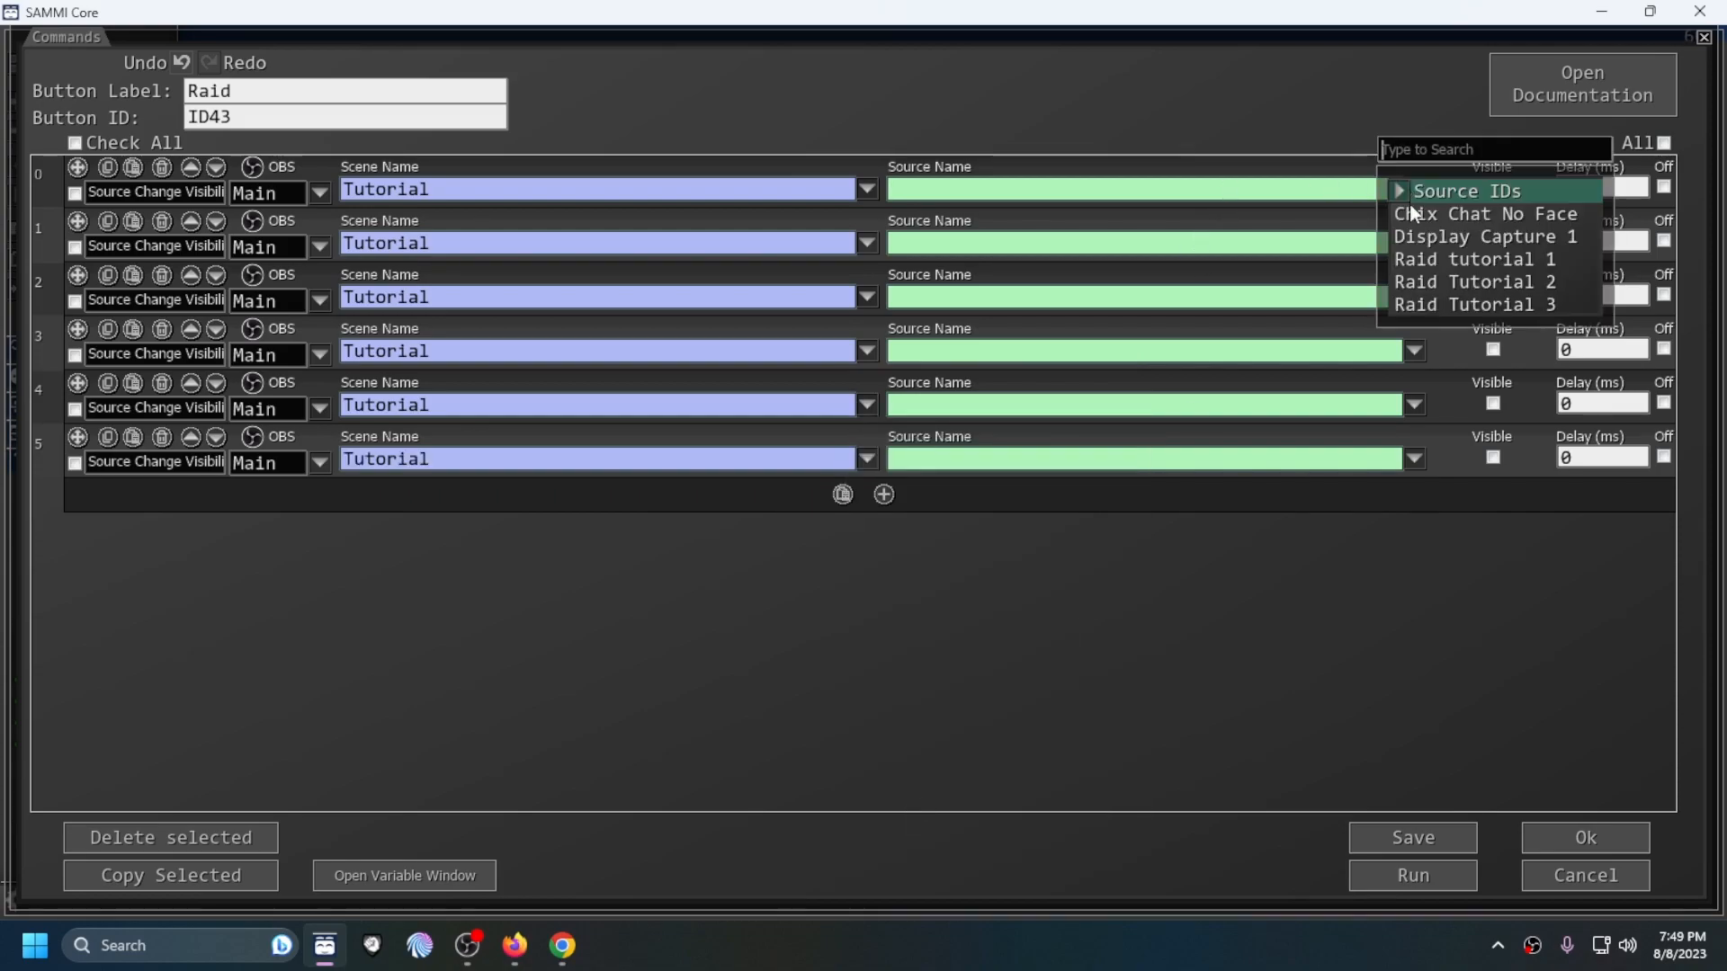
pyautogui.click(1459, 259)
pyautogui.click(1493, 187)
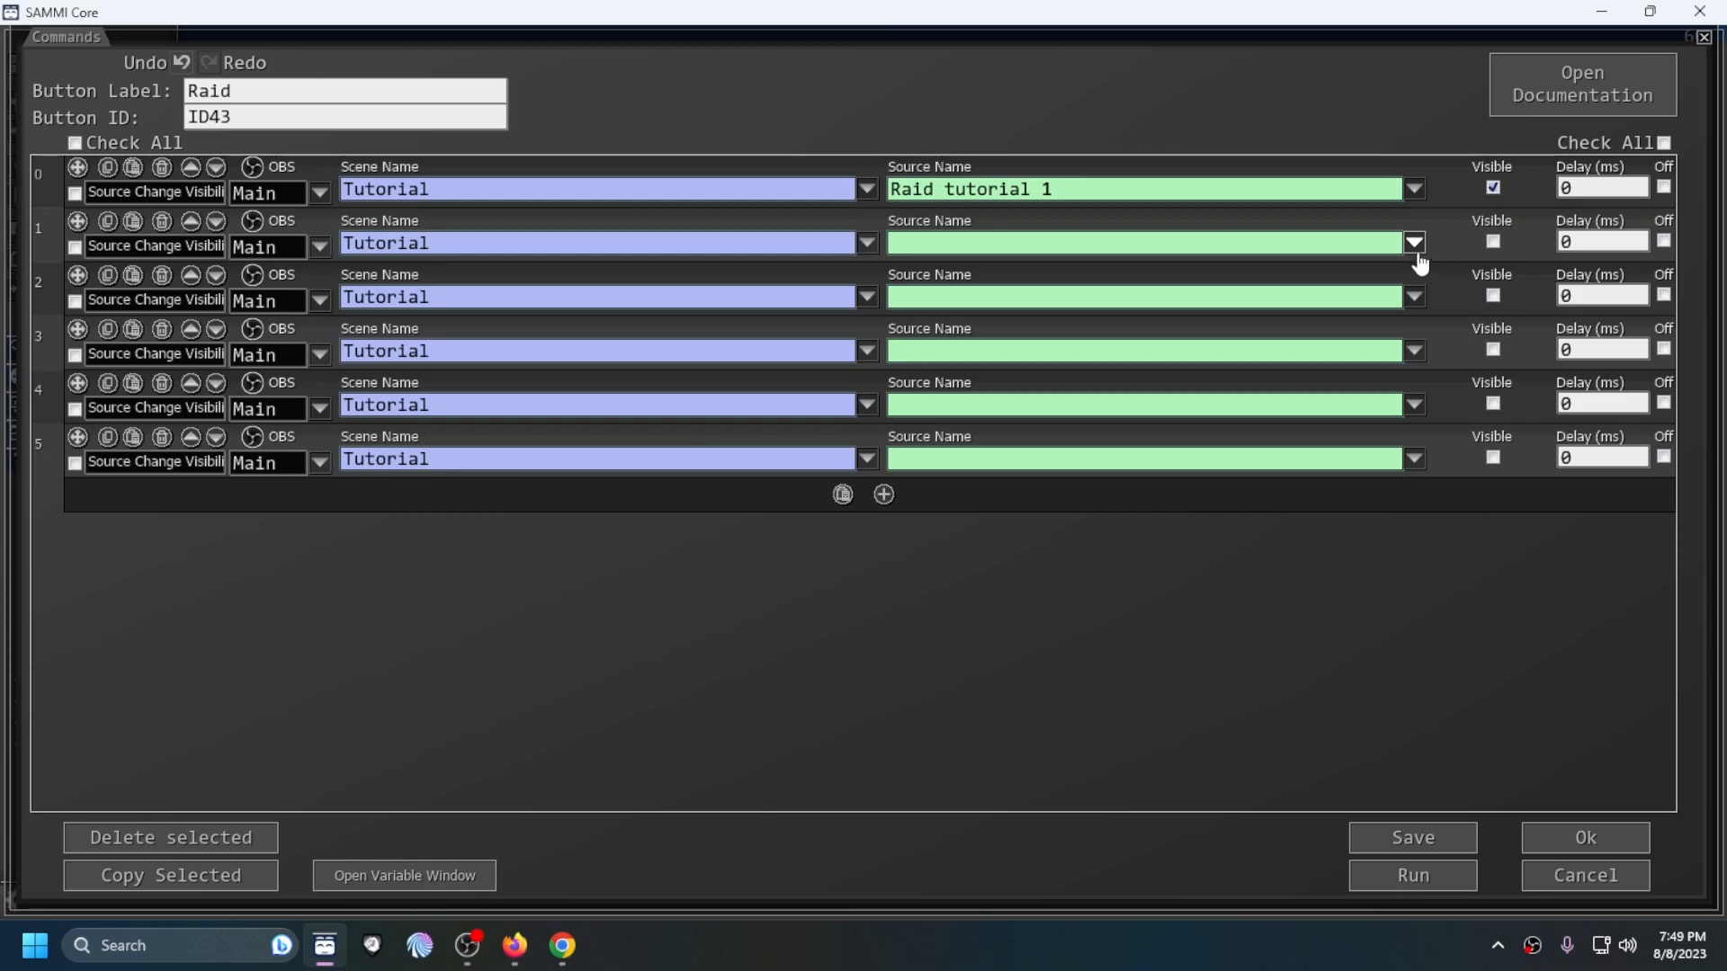
pyautogui.click(1415, 242)
pyautogui.click(1511, 338)
pyautogui.click(1493, 241)
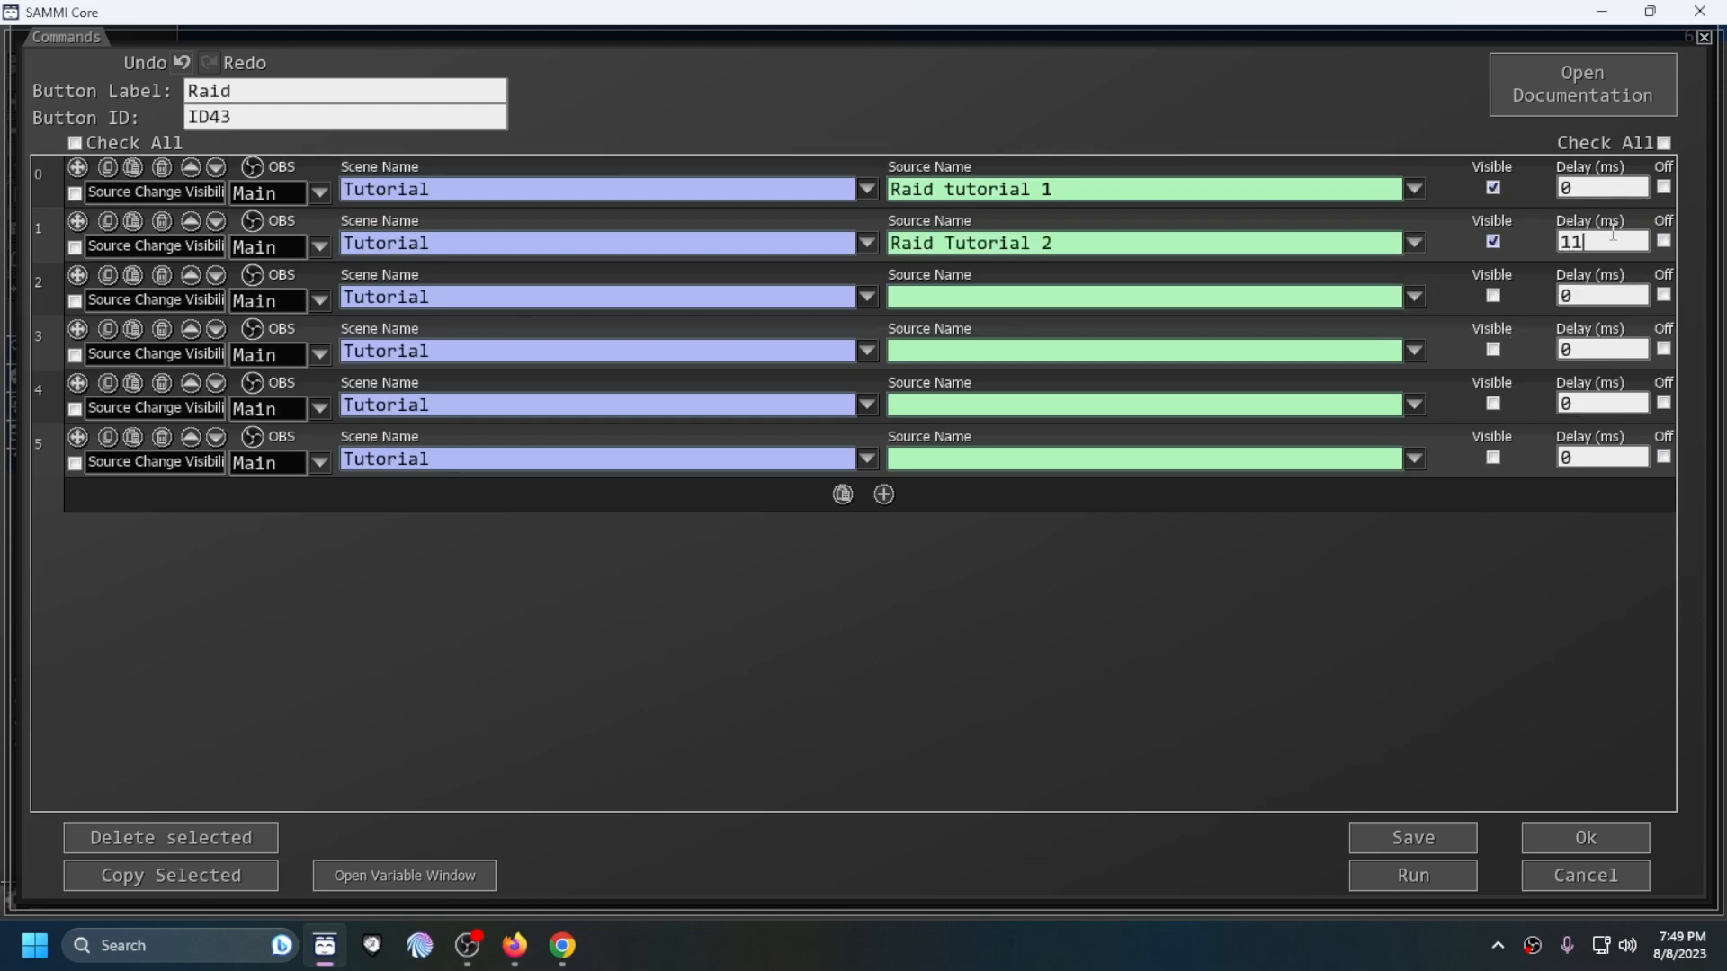
pyautogui.click(1414, 297)
pyautogui.click(1475, 413)
pyautogui.click(1493, 295)
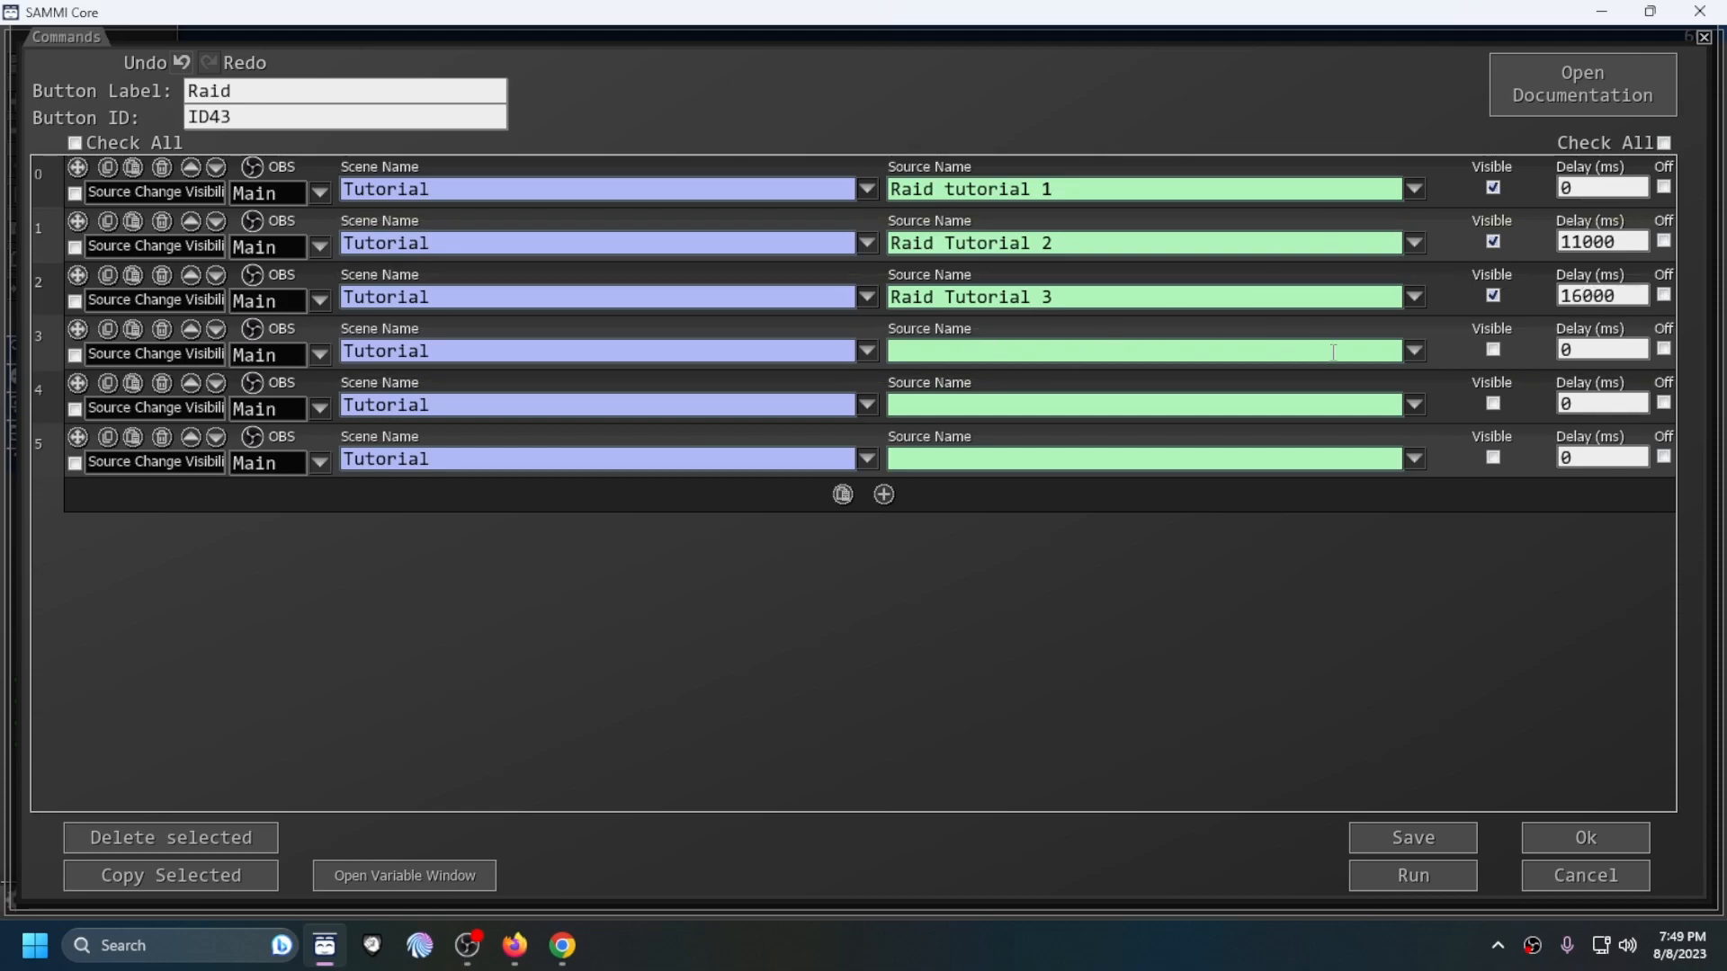
# Step: Assign Raid tutorial 1, Raid Tutorial 2 and Raid Tutorial 3 as sources of commands 3 to 5, leaving Visible unticked
pyautogui.click(1429, 356)
pyautogui.click(1429, 418)
pyautogui.click(1422, 414)
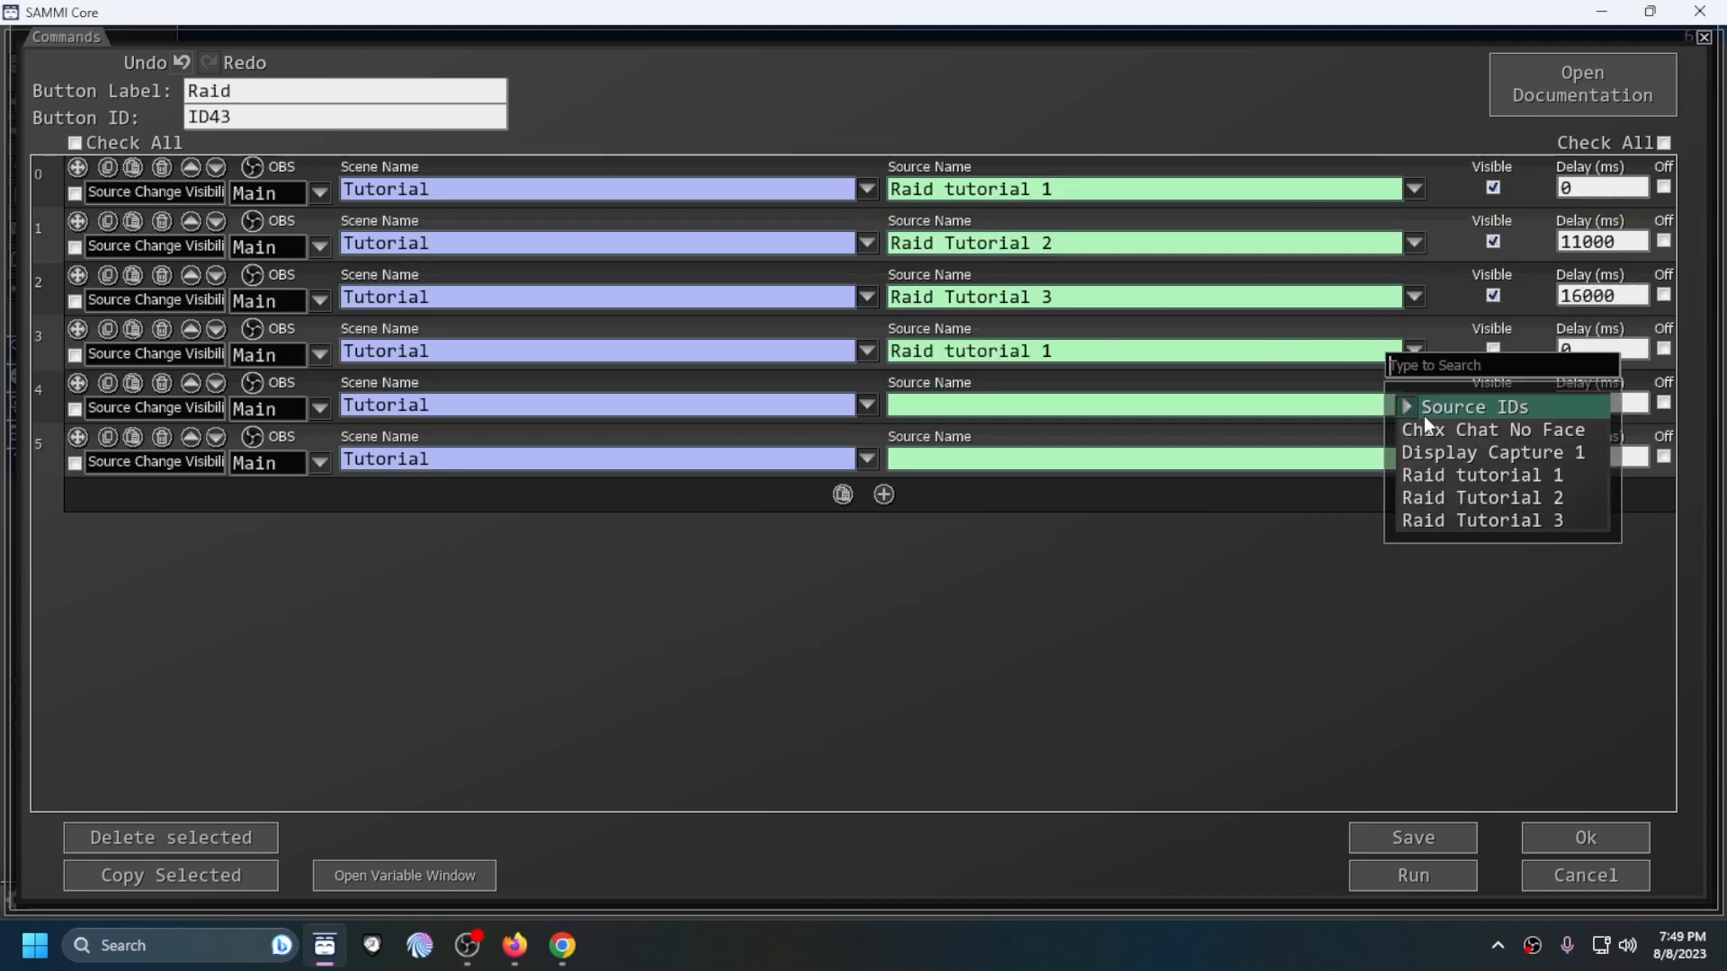
pyautogui.click(1470, 498)
pyautogui.click(1416, 459)
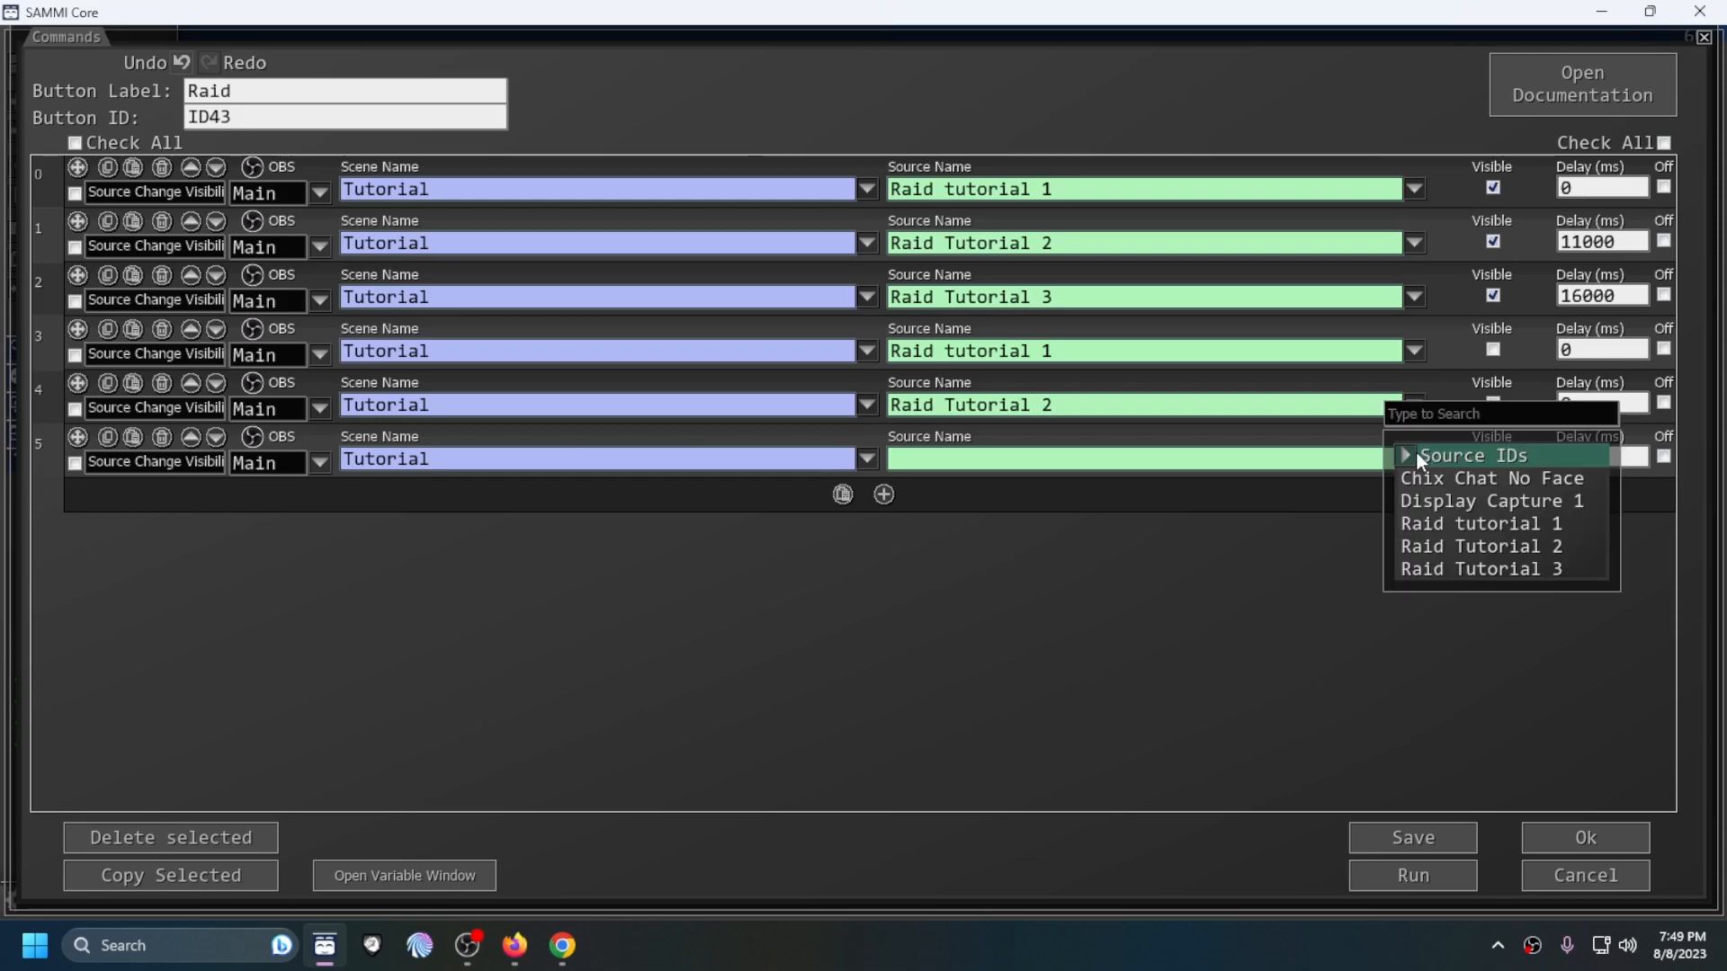
pyautogui.click(1488, 569)
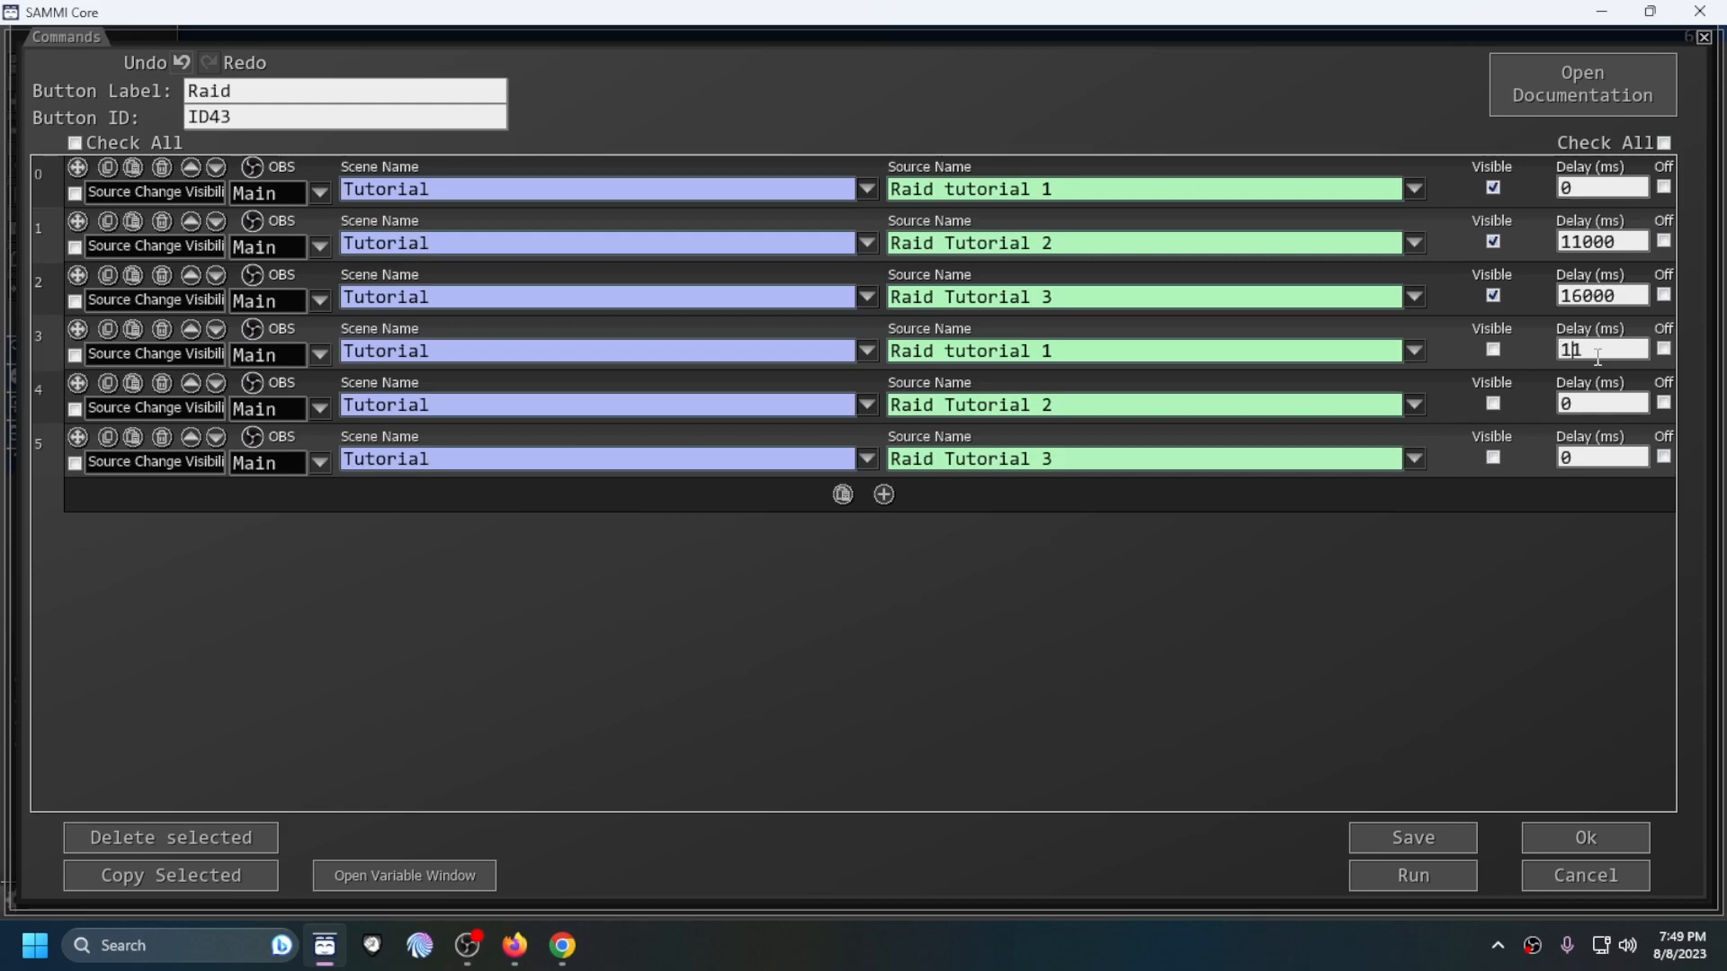
# Step: Set the delays of commands 3 to 5 to 11000, 16000 and 21000 ms, then save the button and test-run it
pyautogui.write('00')
pyautogui.moveTo(1583, 405); pyautogui.dragTo(1552, 405)
pyautogui.press('BackSpace')
pyautogui.write('16000')
pyautogui.moveTo(1619, 457); pyautogui.dragTo(1534, 451)
pyautogui.press('BackSpace')
pyautogui.write('21000')
pyautogui.click(1430, 838)
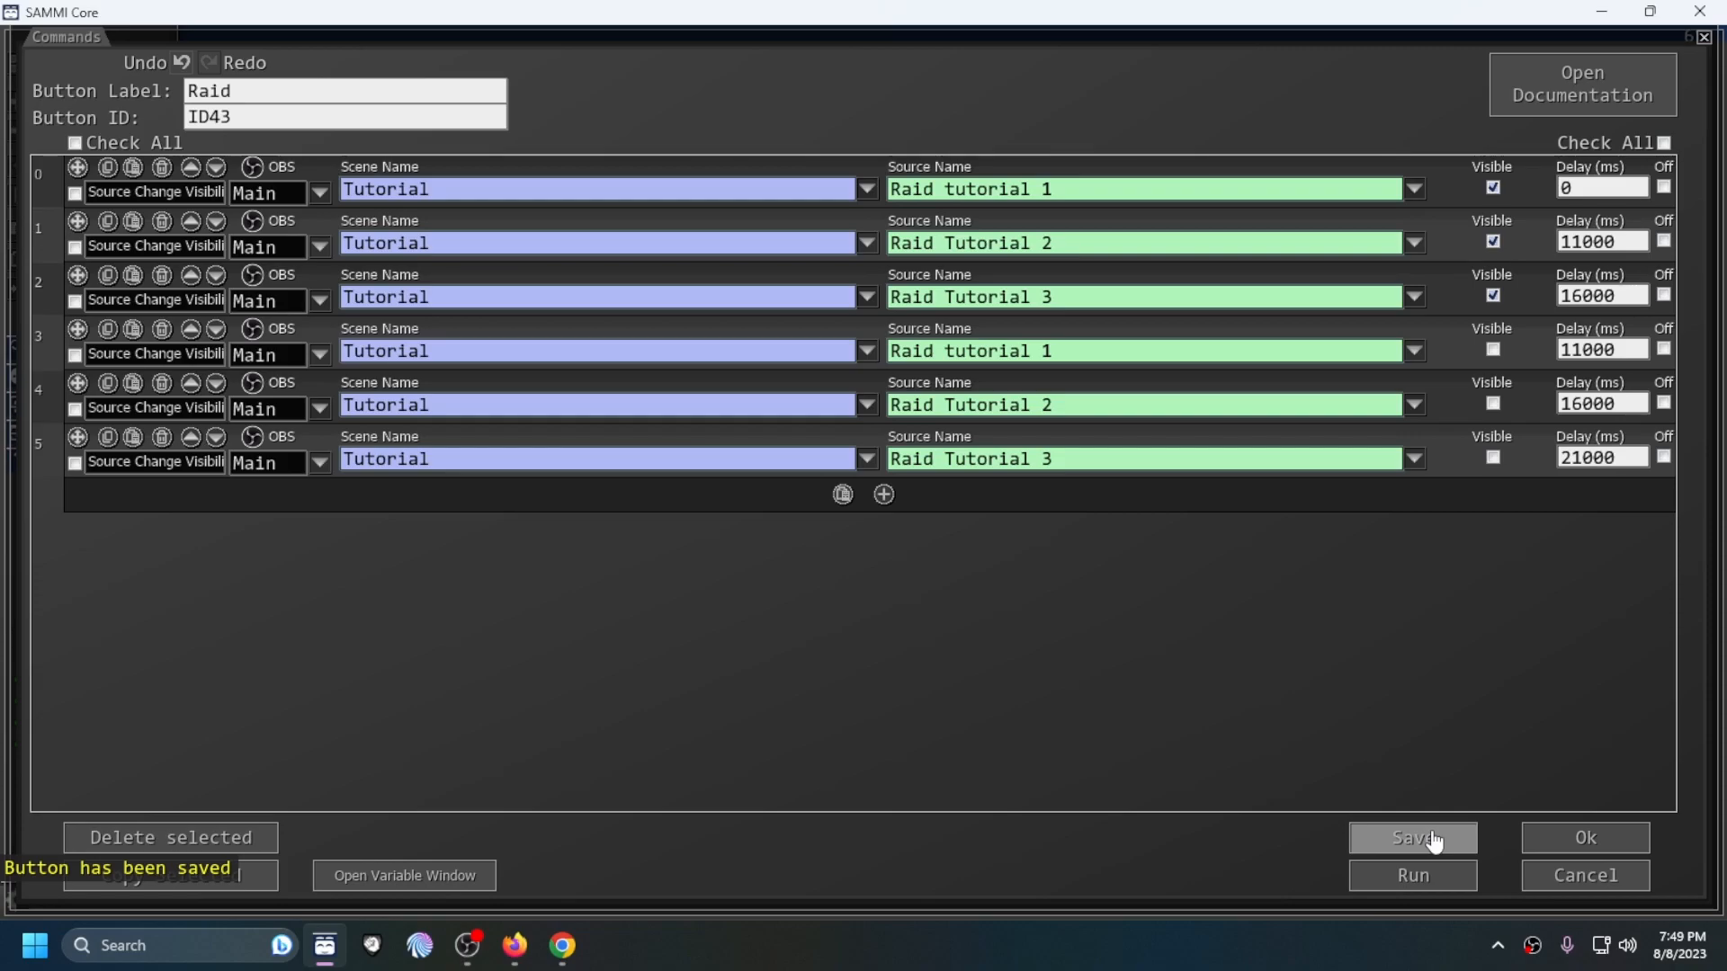
pyautogui.click(1415, 881)
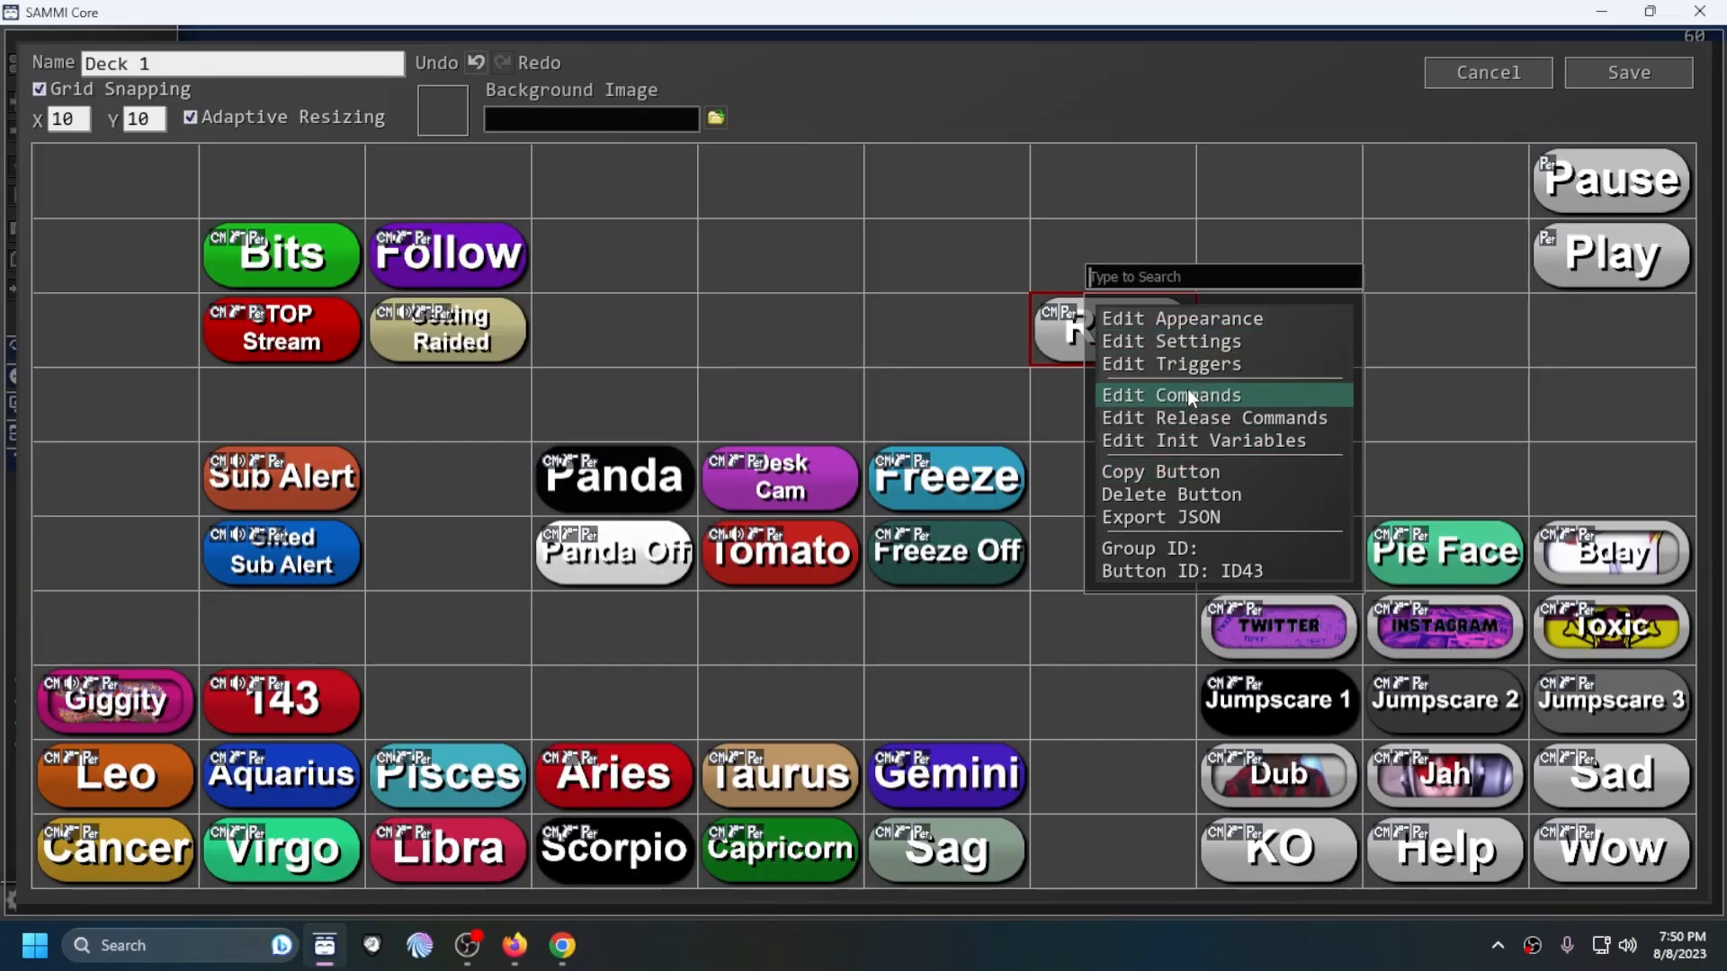
# Step: Add a Twitch Raid trigger to the Raid button and save the triggers
pyautogui.click(1192, 367)
pyautogui.click(843, 183)
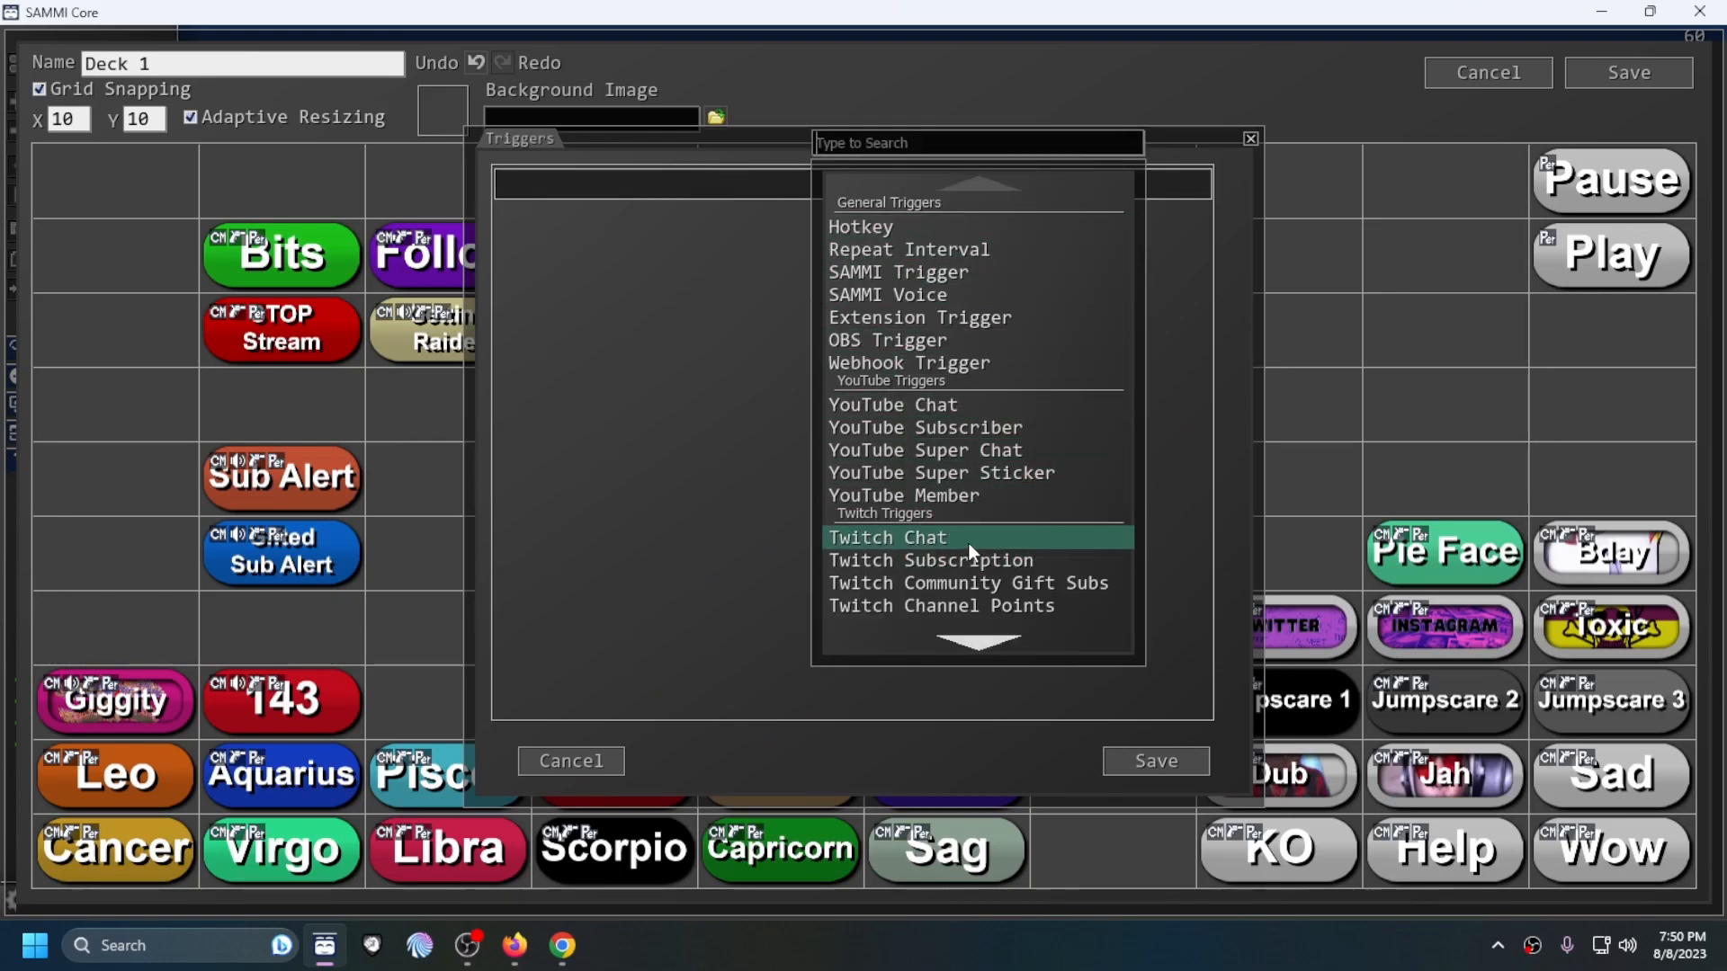
pyautogui.click(980, 641)
pyautogui.click(986, 645)
pyautogui.click(985, 645)
pyautogui.click(986, 646)
pyautogui.click(984, 644)
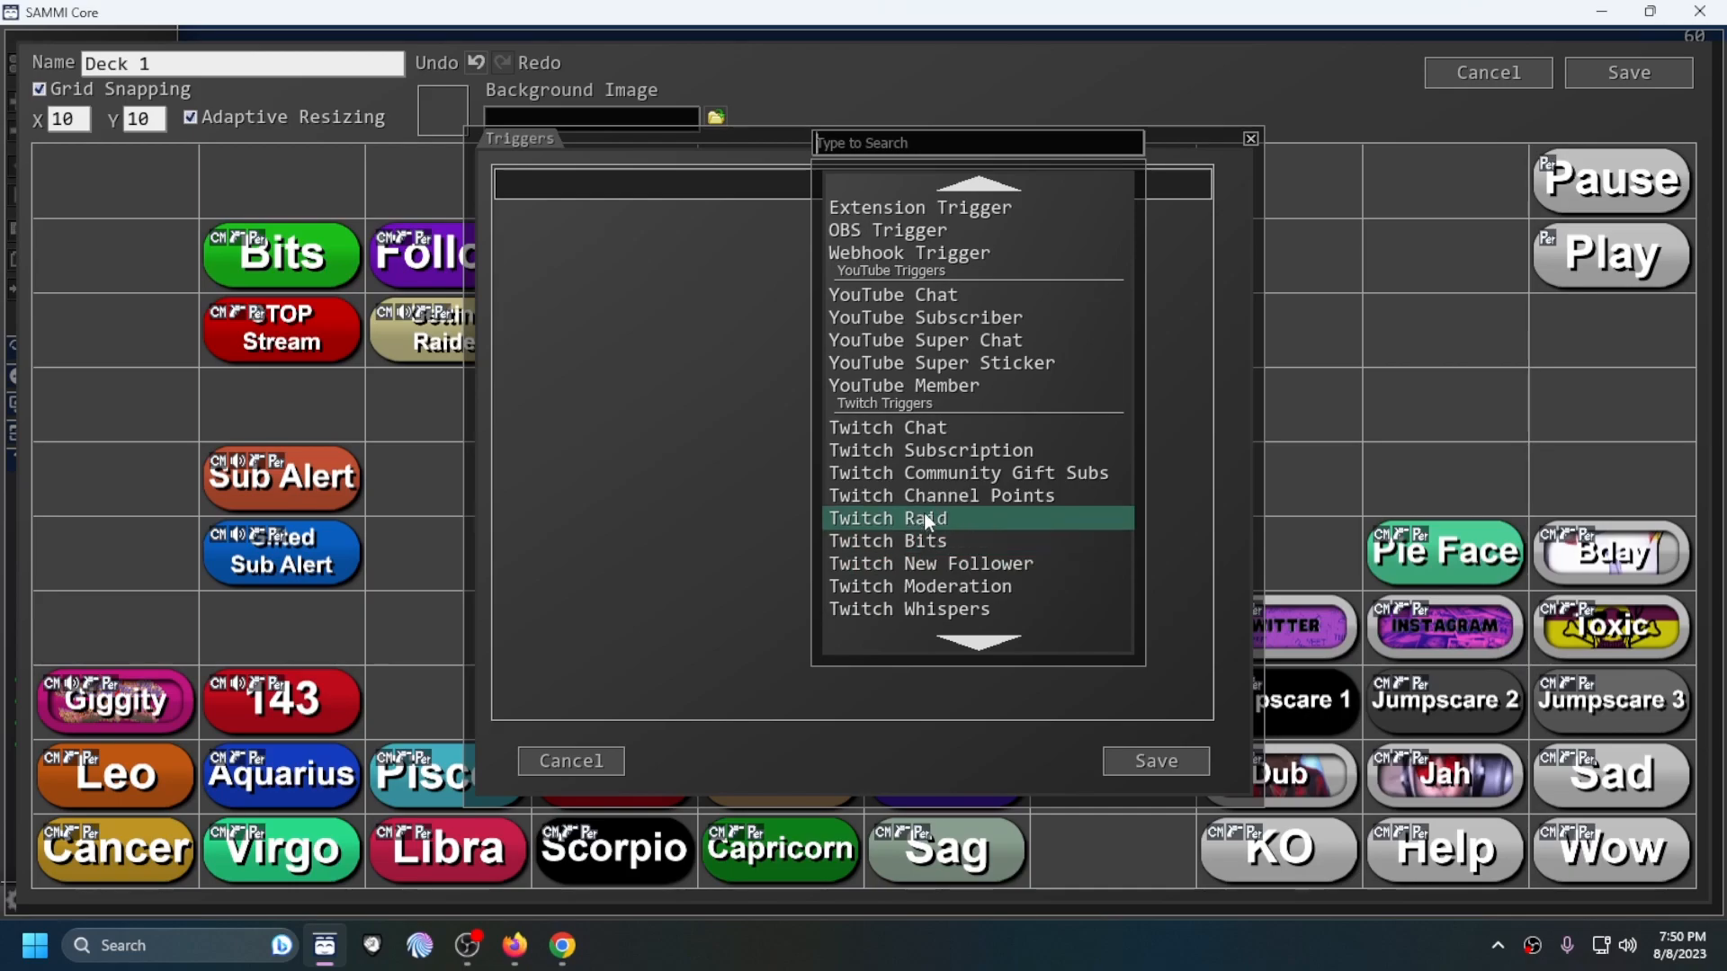
pyautogui.click(928, 520)
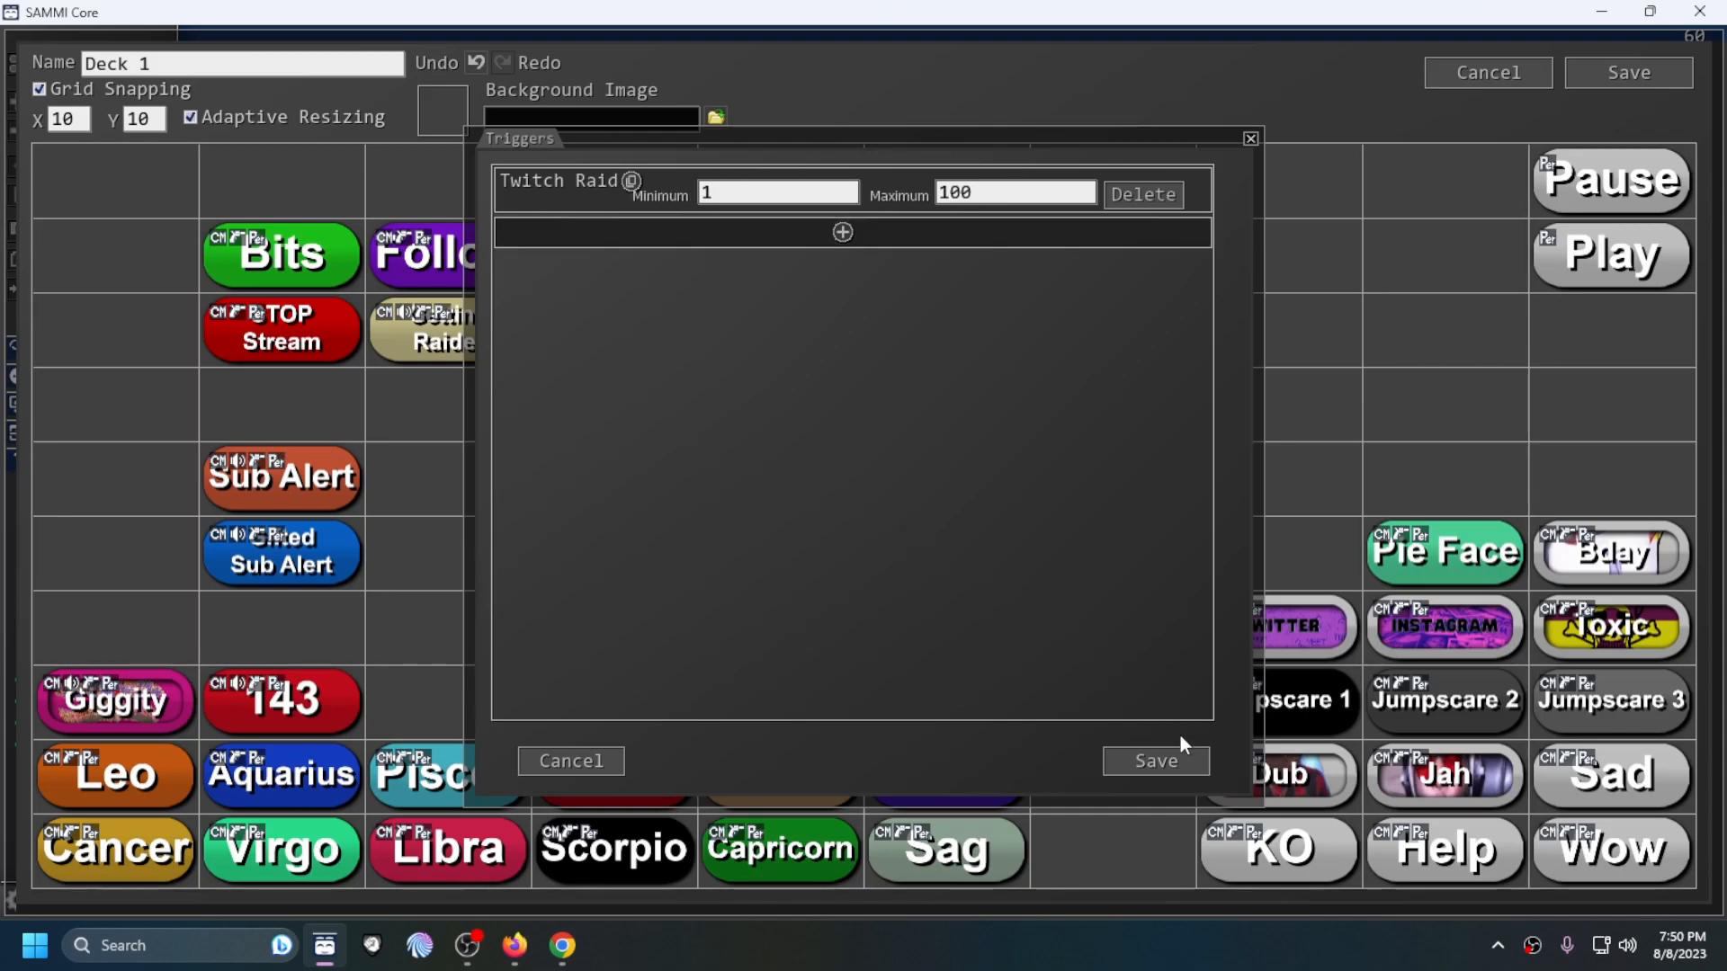
pyautogui.click(1169, 764)
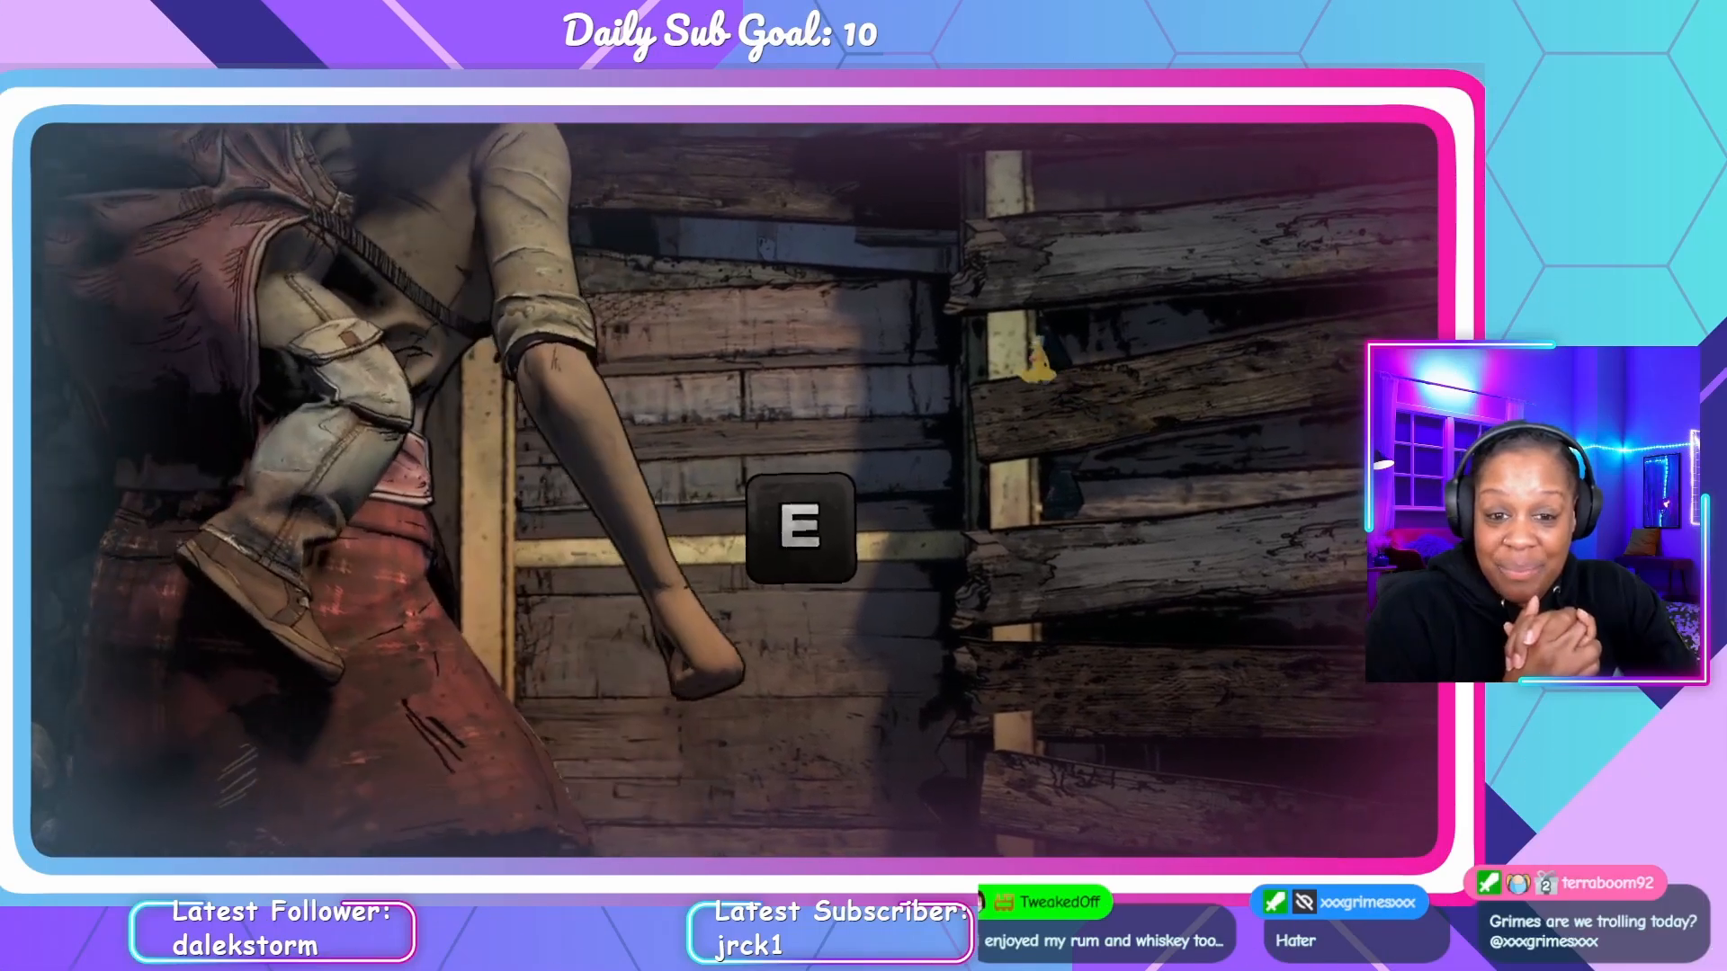